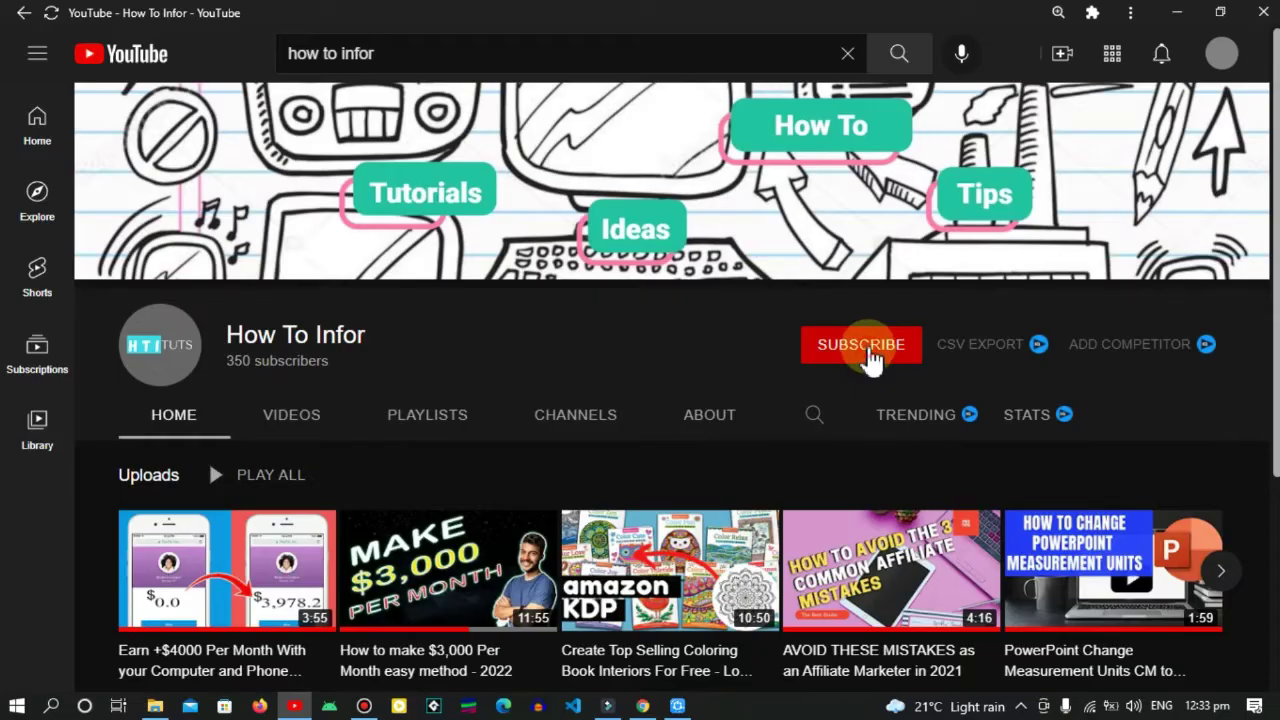
Subscribe to the How To Infor channel with notifications set to All
click(868, 358)
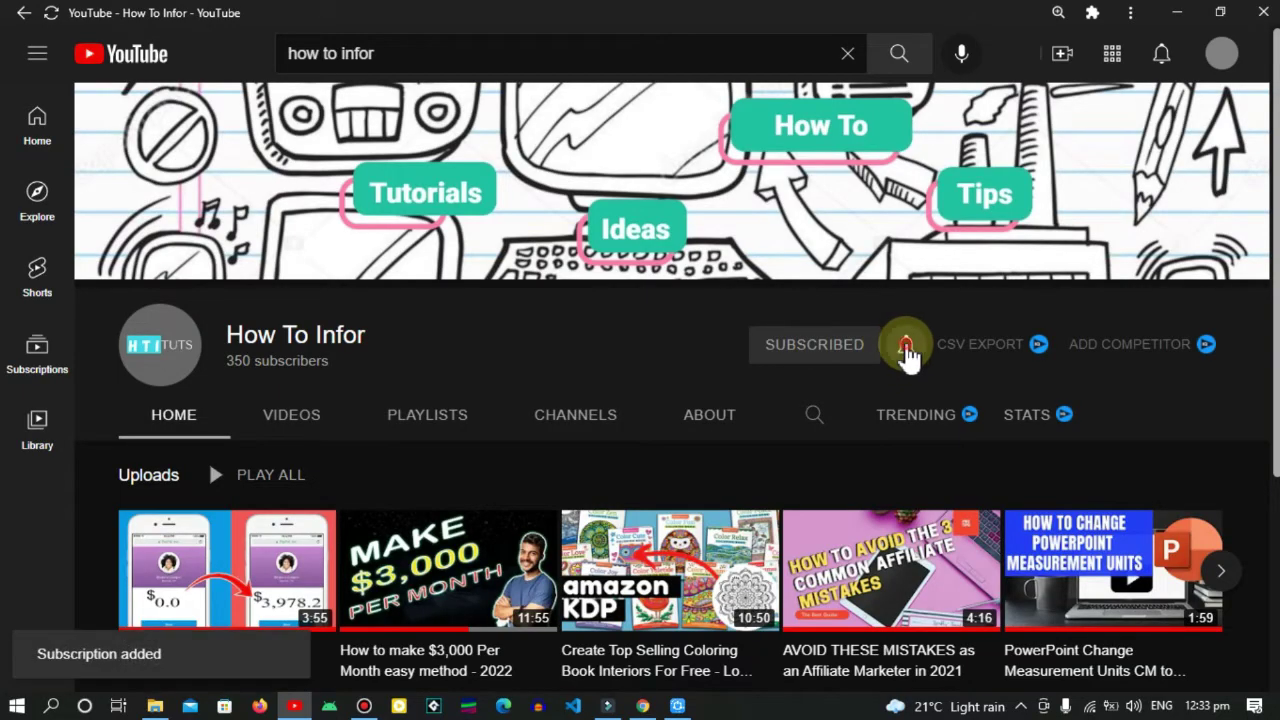
click(905, 348)
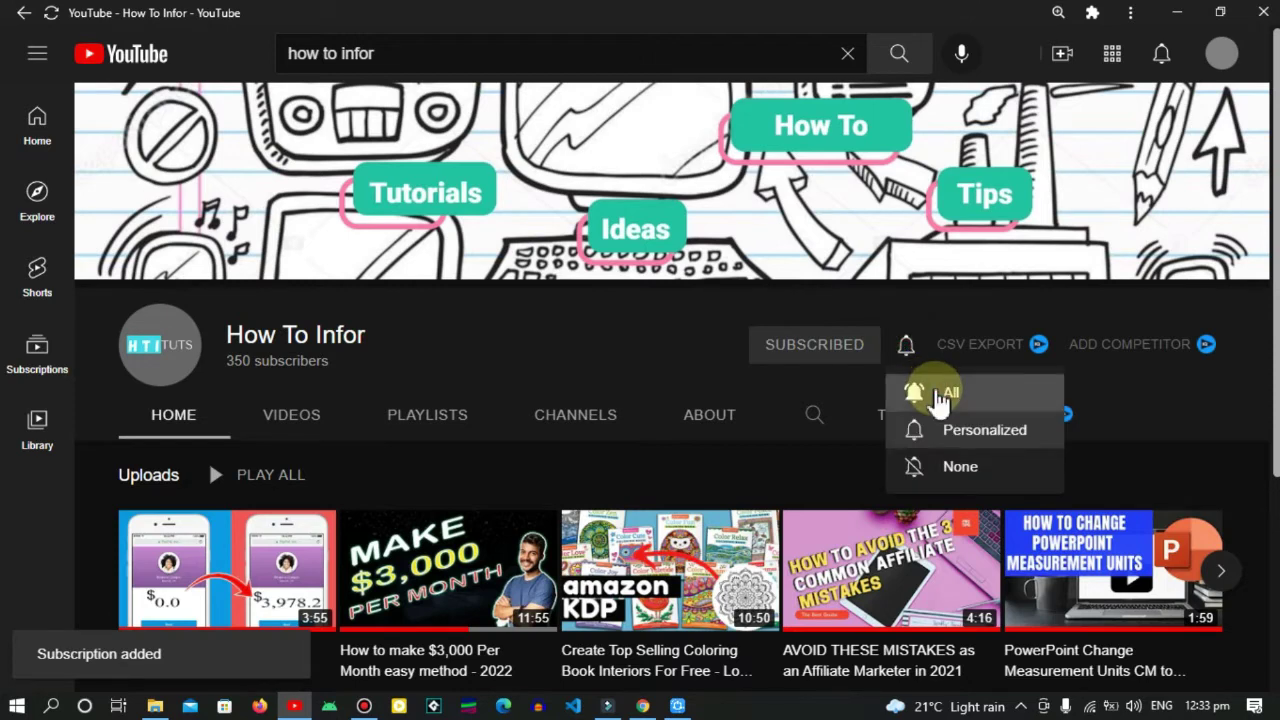
click(938, 394)
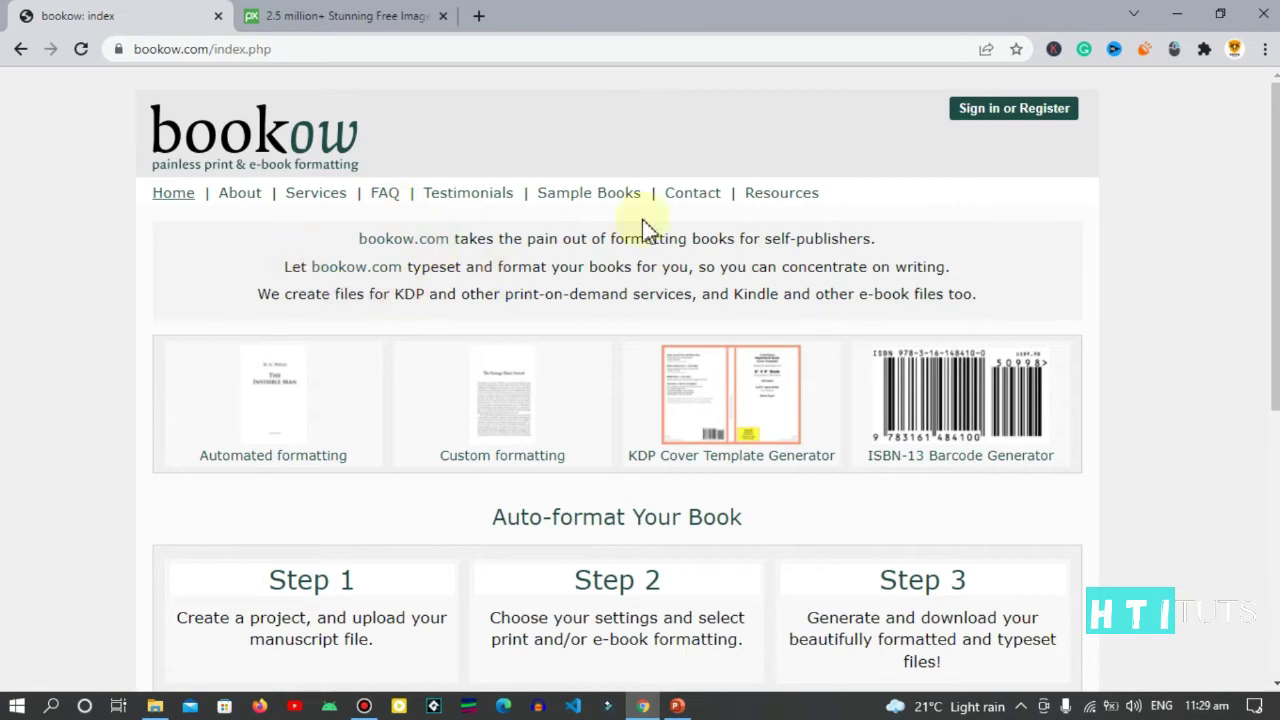
In bookow's KDP Cover Size Calculator, calculate the cover for a 6x9, 120-page book
click(778, 205)
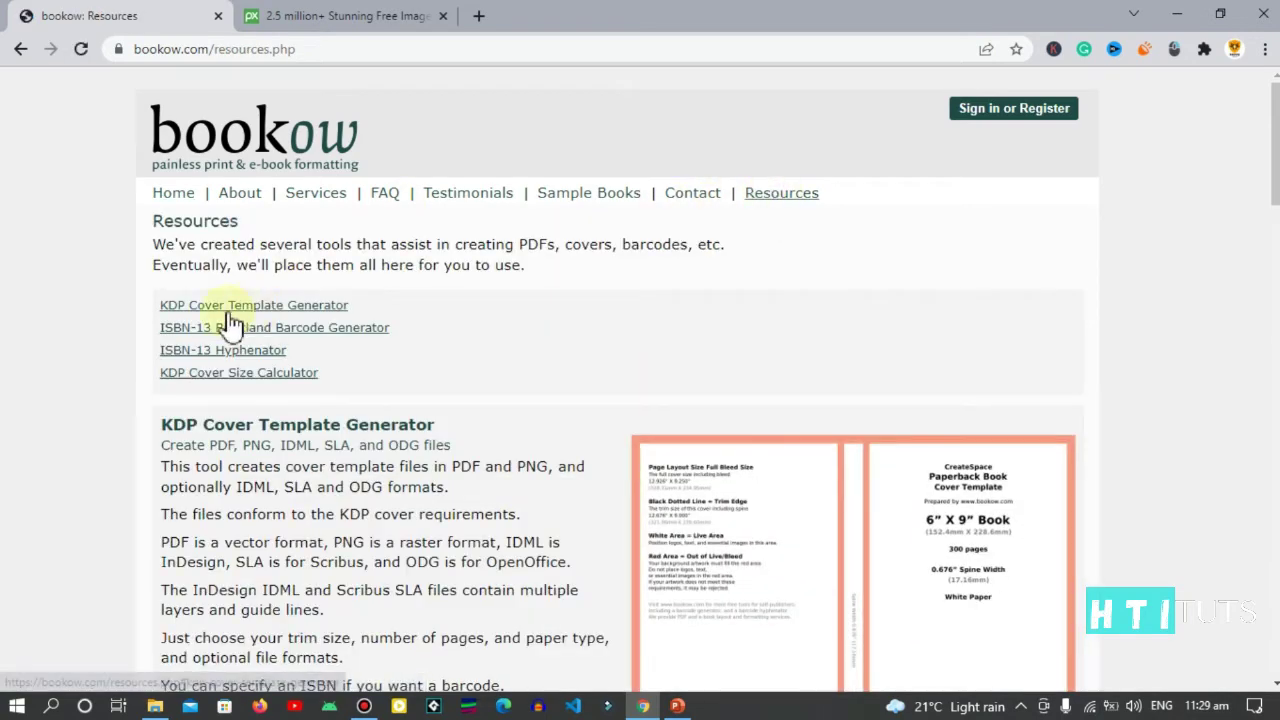
click(231, 379)
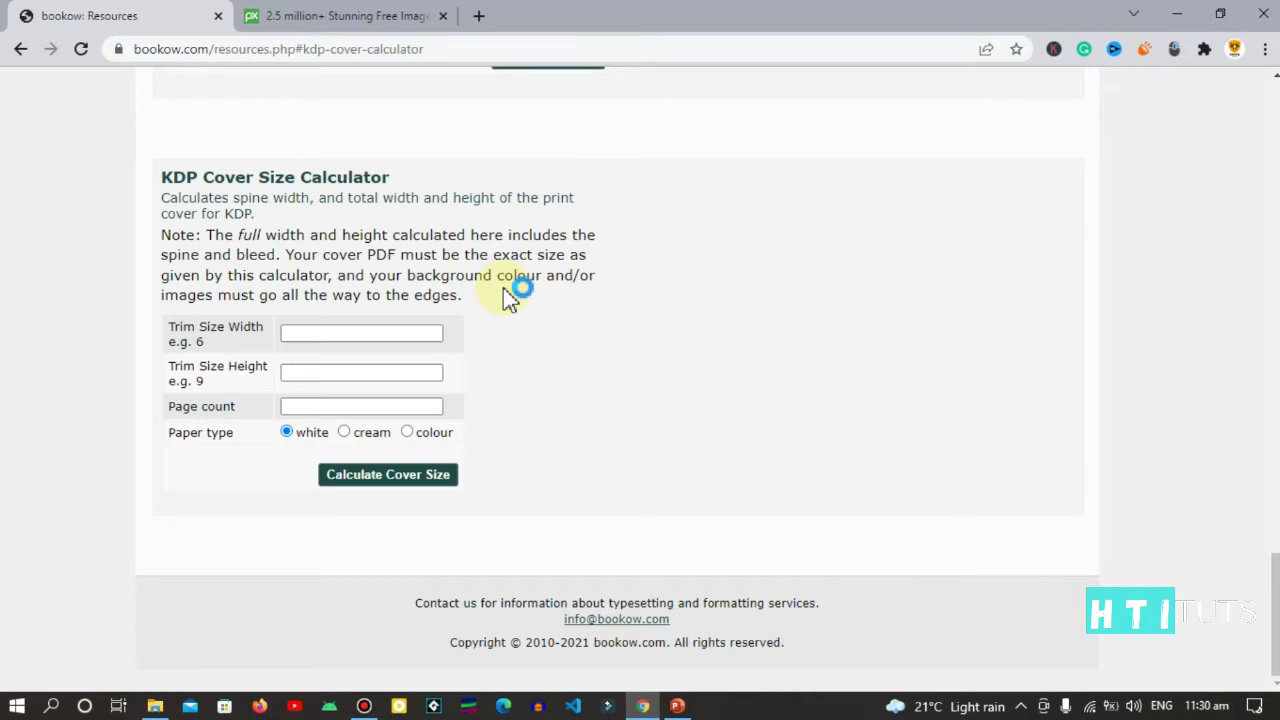
click(403, 331)
text(6)
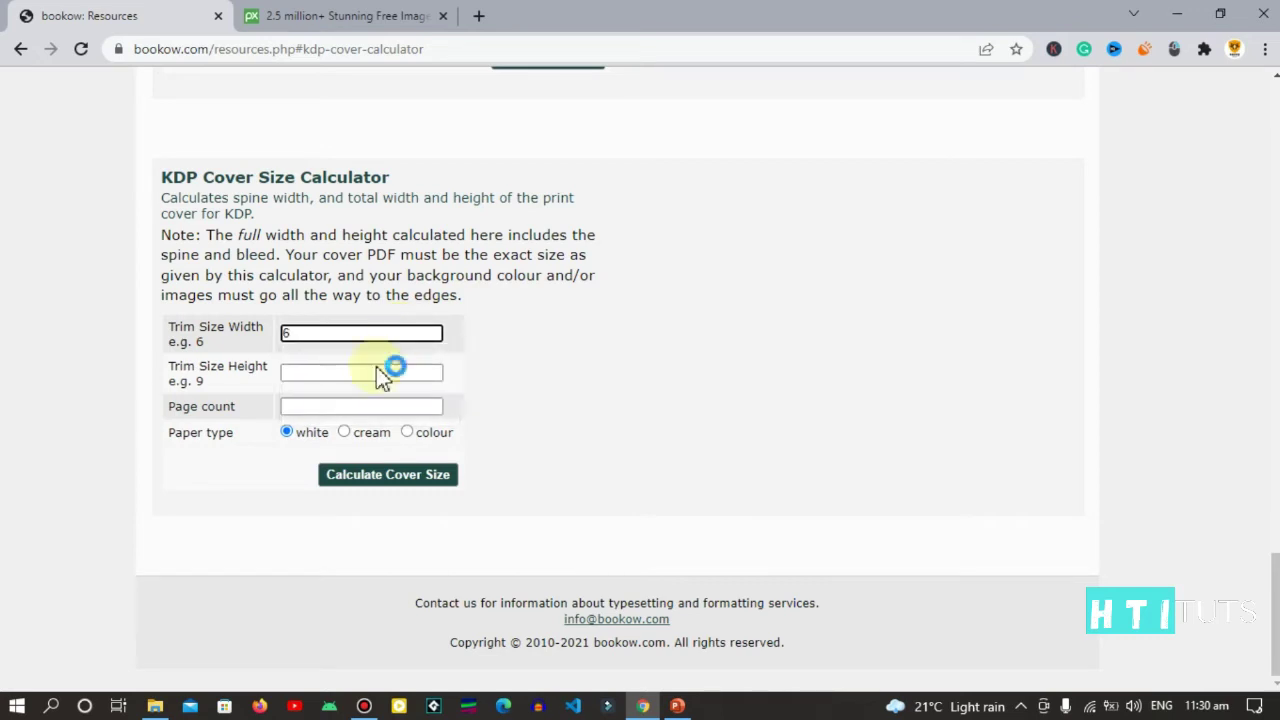
click(370, 377)
text(9)
click(376, 406)
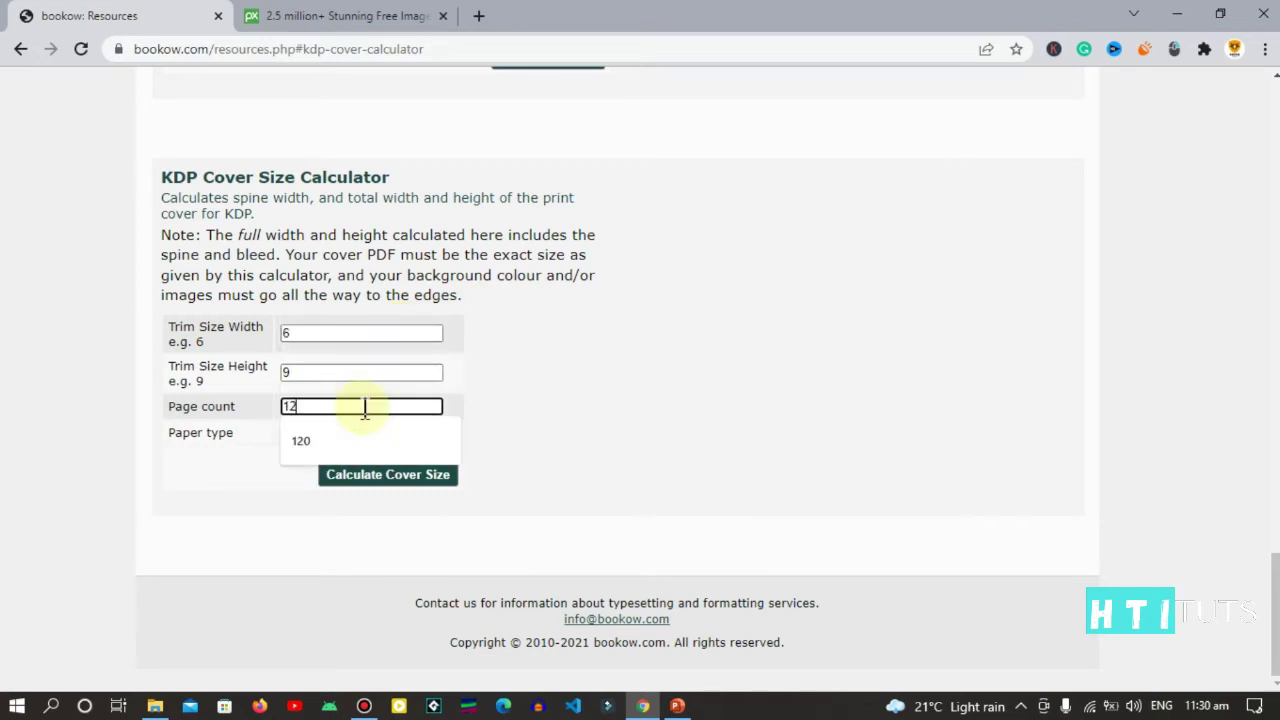
text(120)
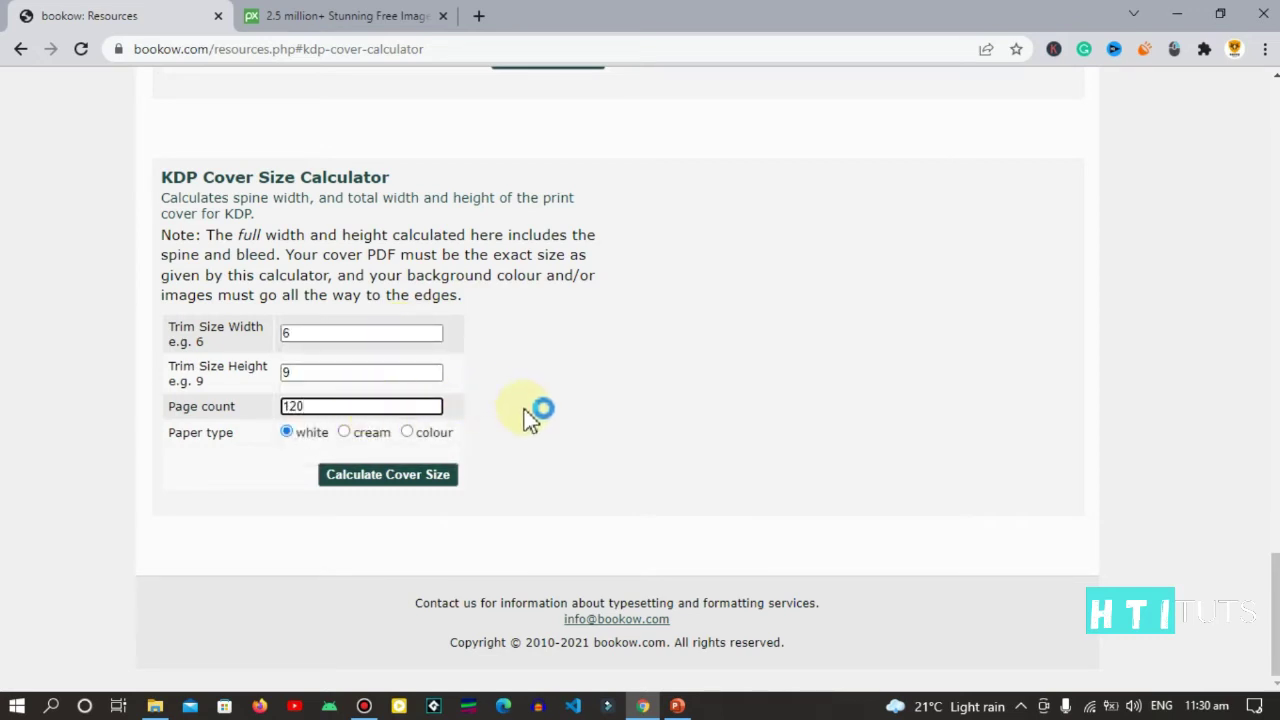
click(432, 484)
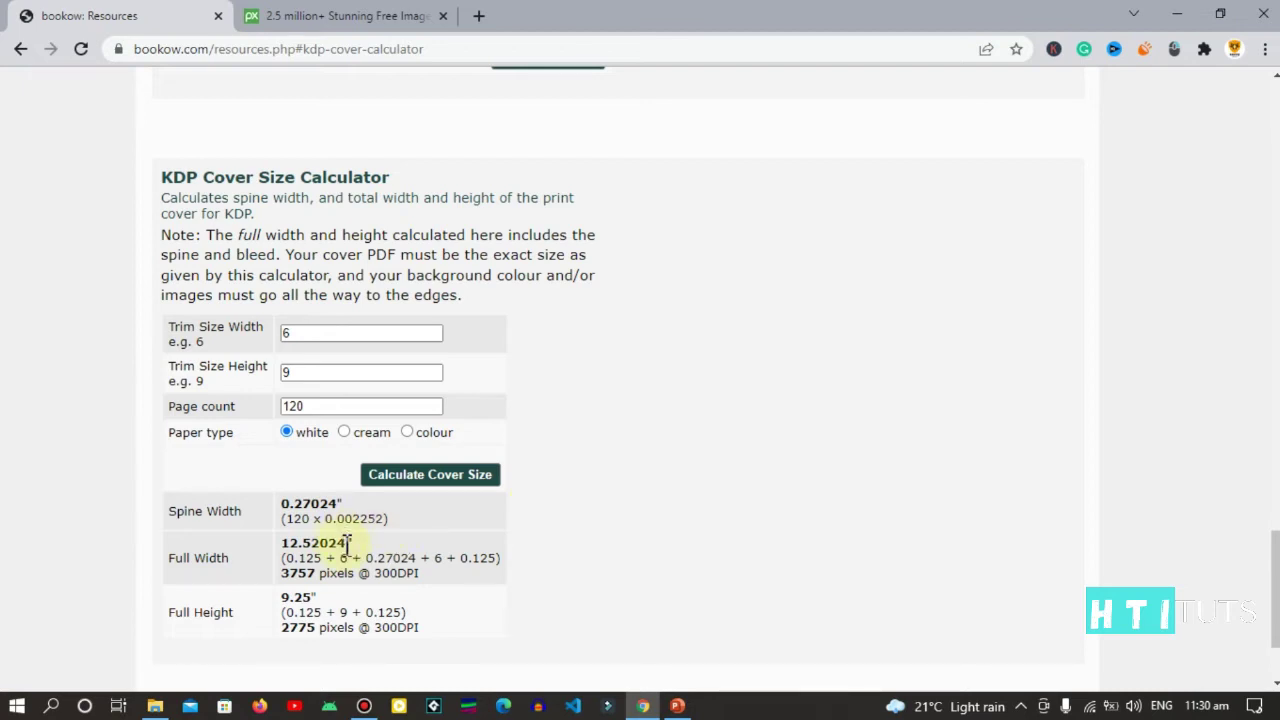
Copy the 12.52024-inch full cover width value
drag(347, 543, 291, 545)
right_click(285, 545)
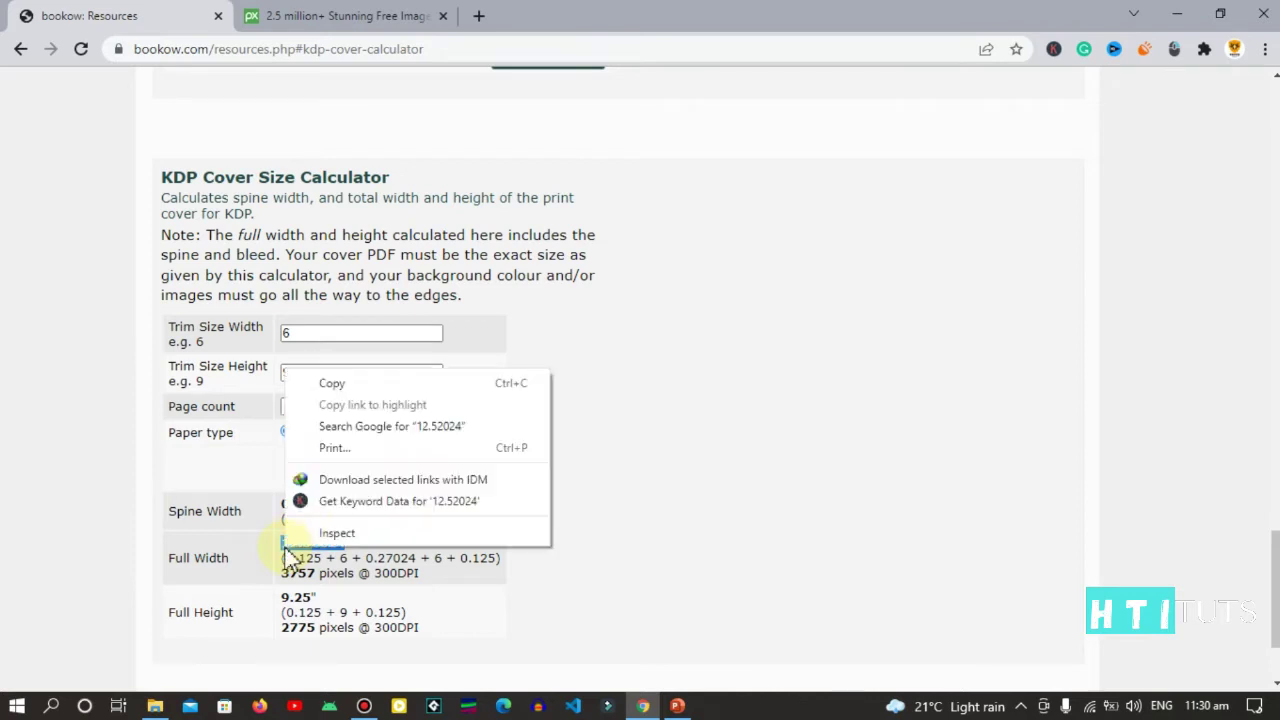
click(348, 386)
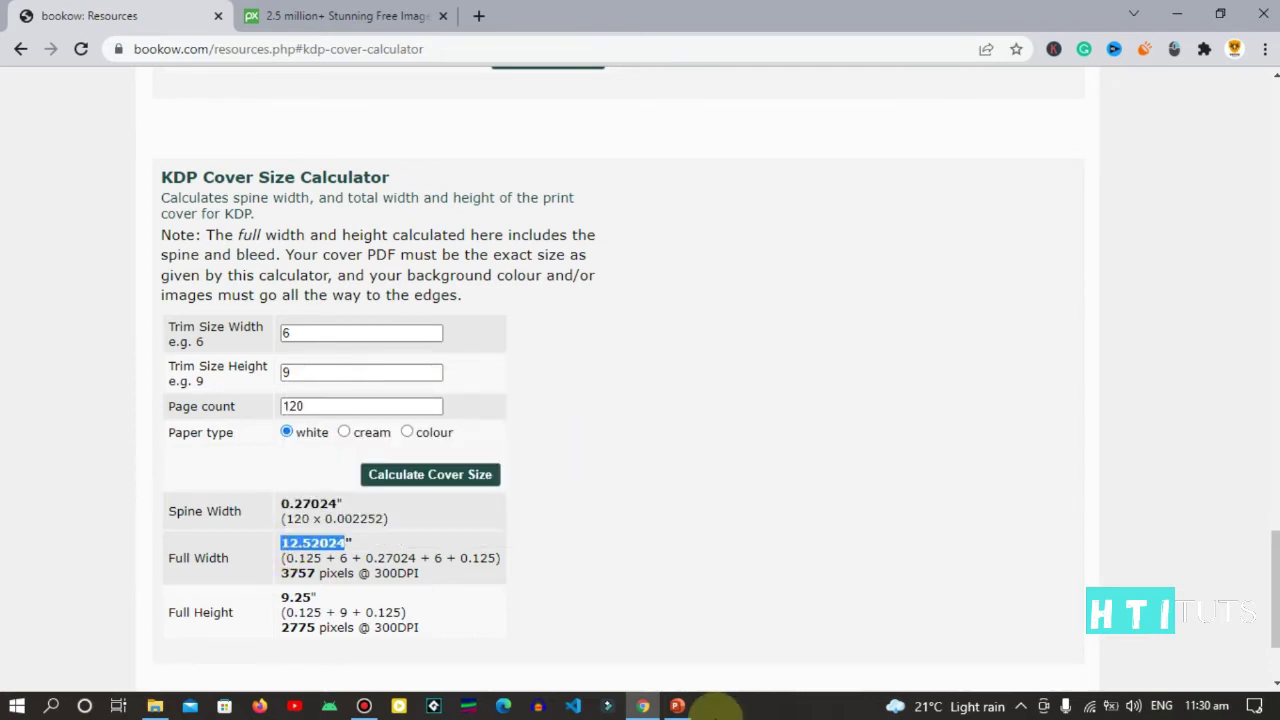
click(677, 706)
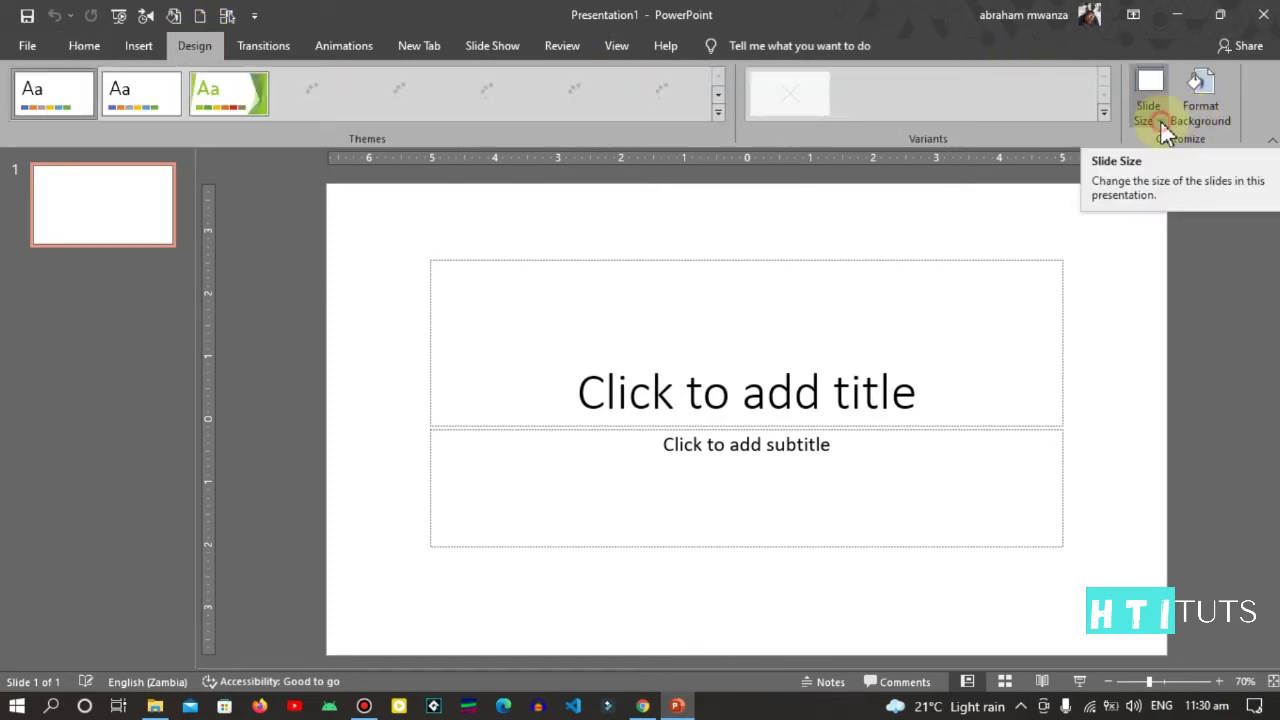
Set a custom slide size of 12.52024 by 9.25 inches, applying it with Maximize
click(1160, 122)
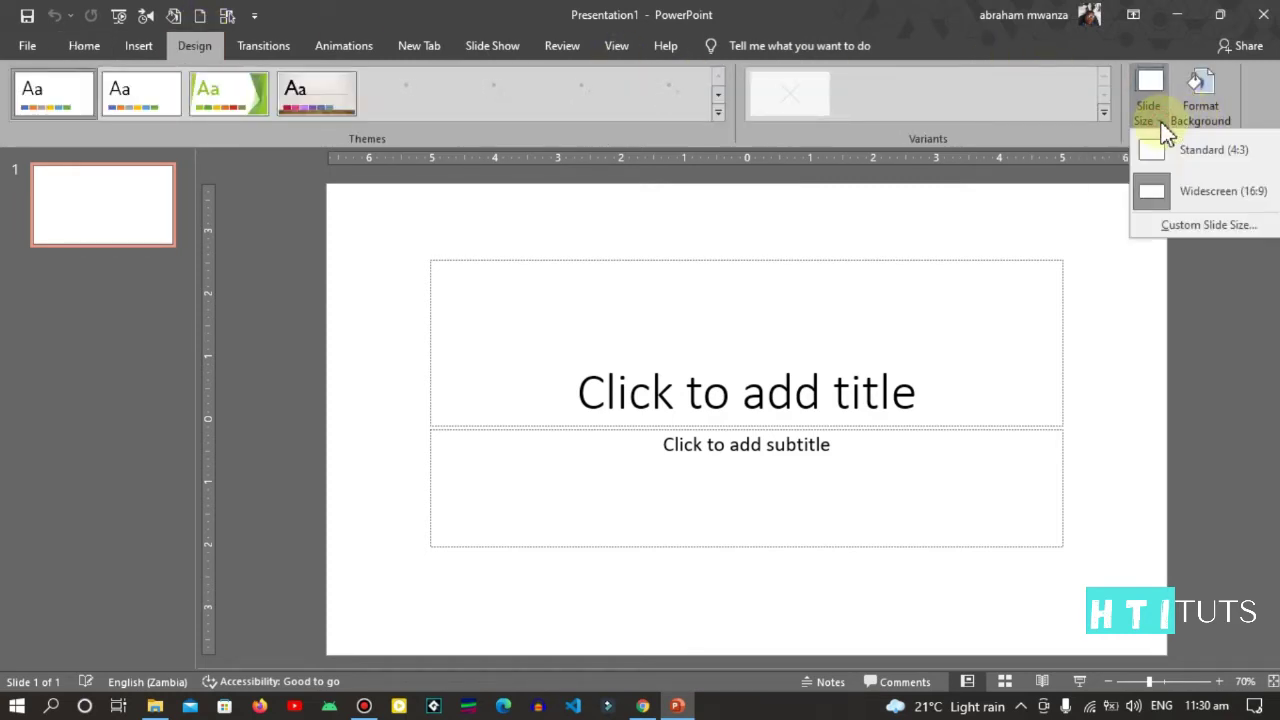
click(1180, 230)
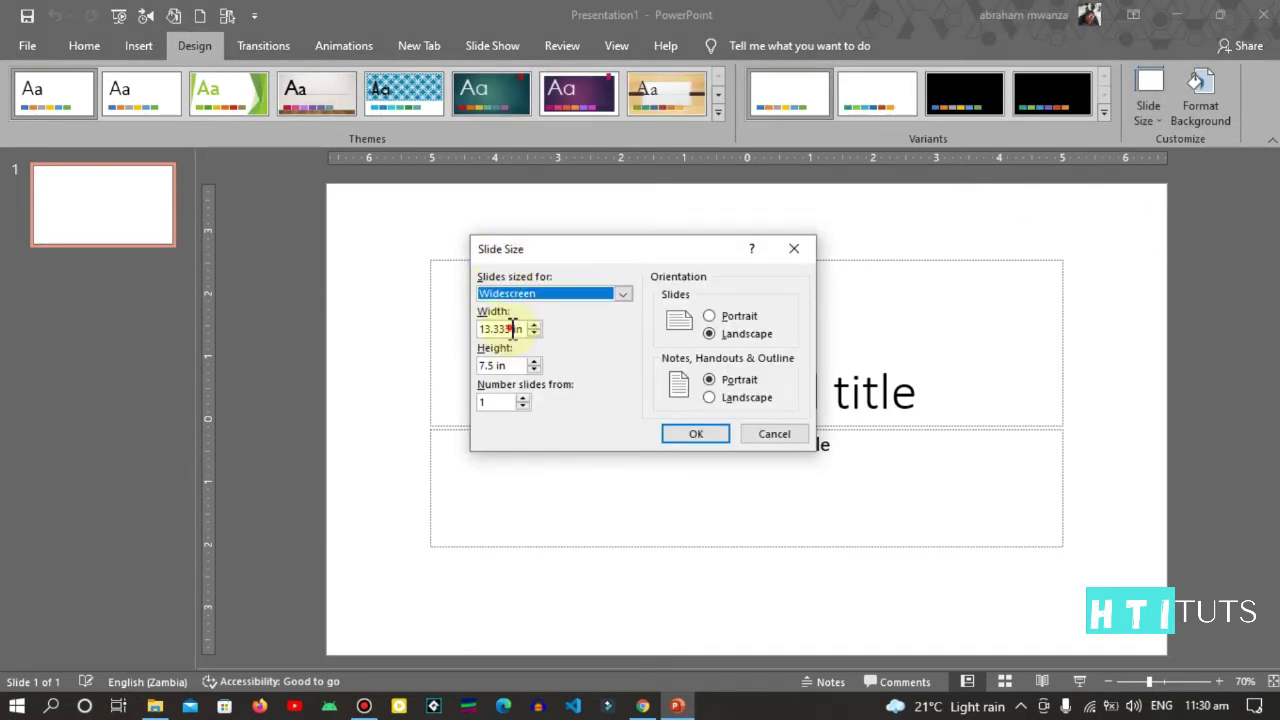
drag(513, 330, 421, 337)
text(12.52024)
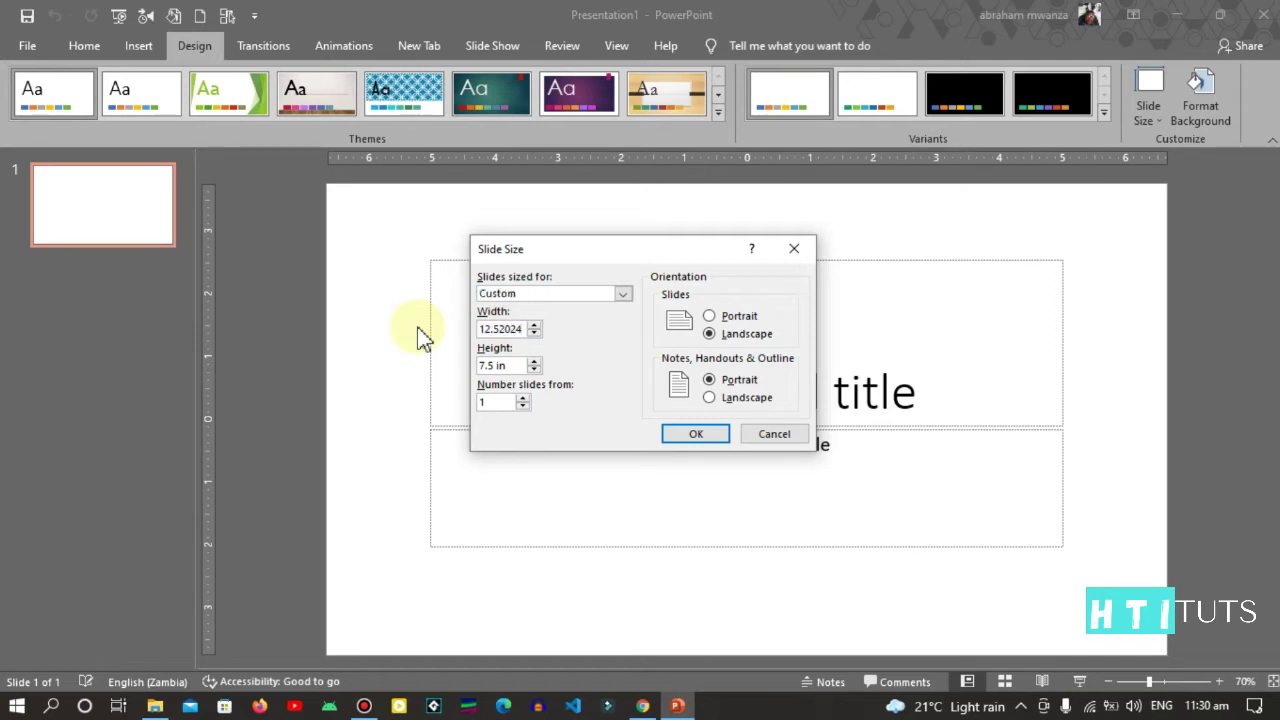
click(495, 366)
drag(495, 366, 451, 366)
text(9 in)
click(642, 706)
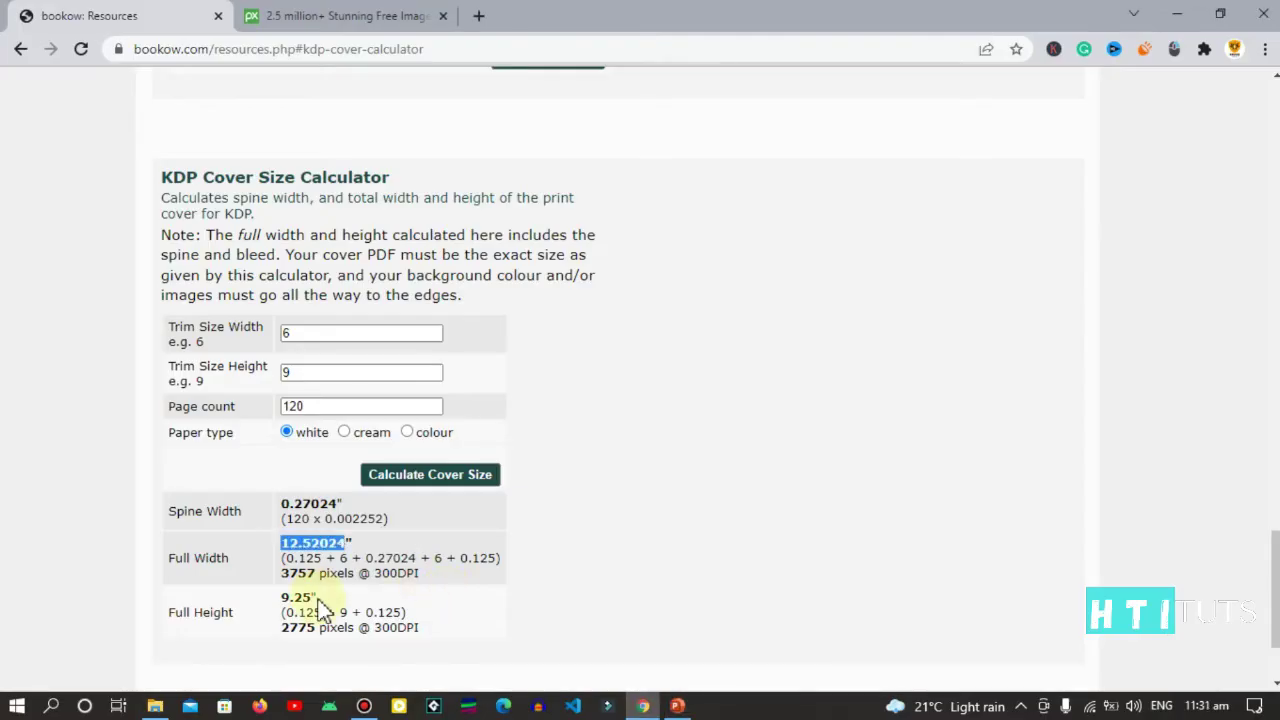
drag(314, 598, 281, 598)
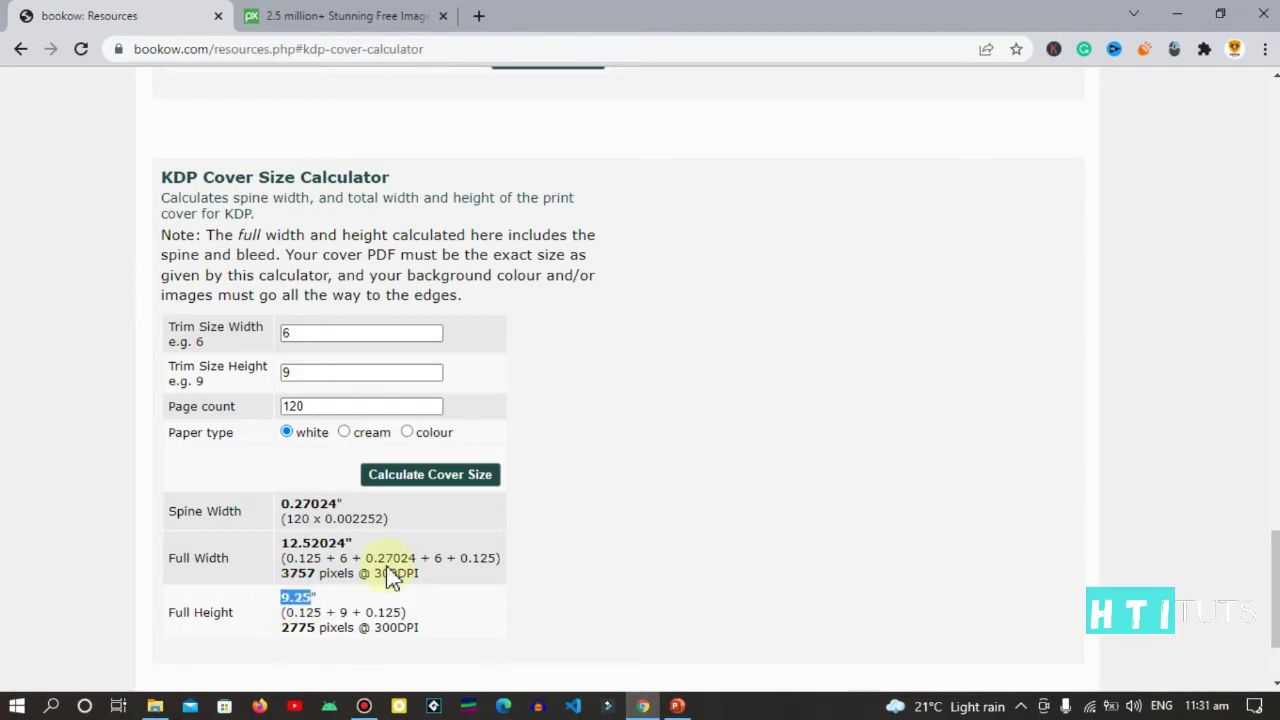
click(677, 706)
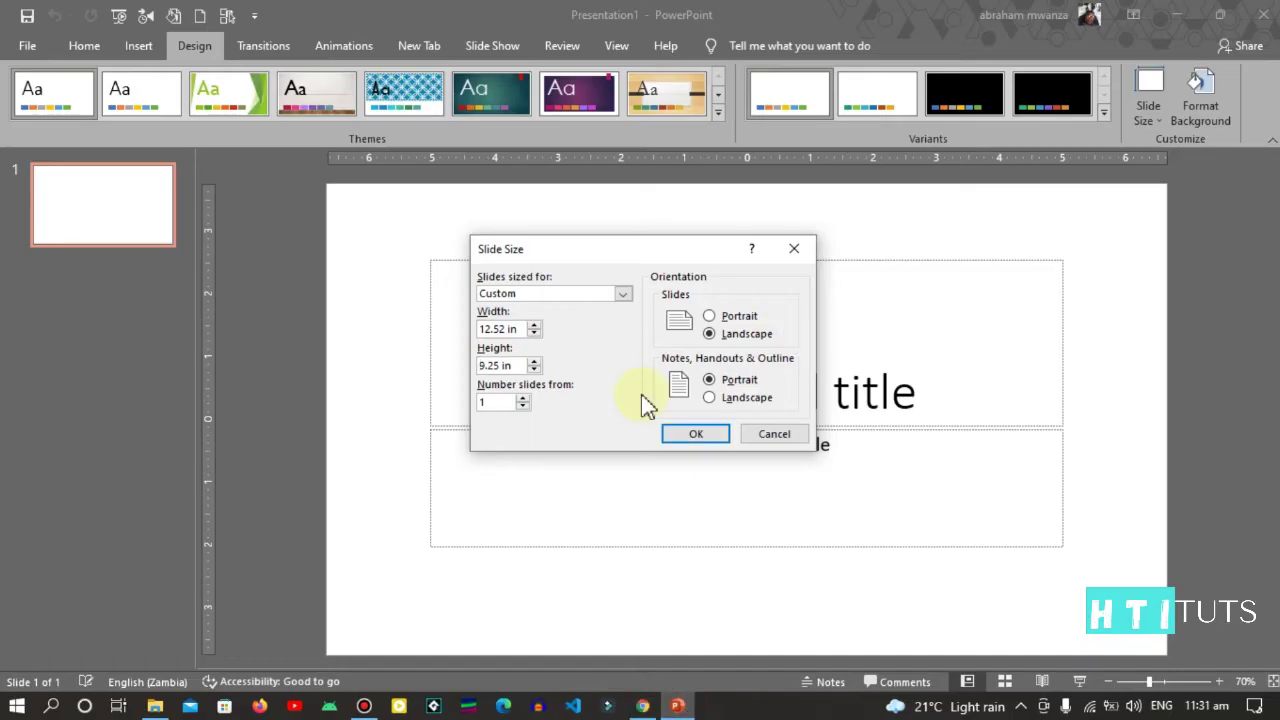
click(674, 433)
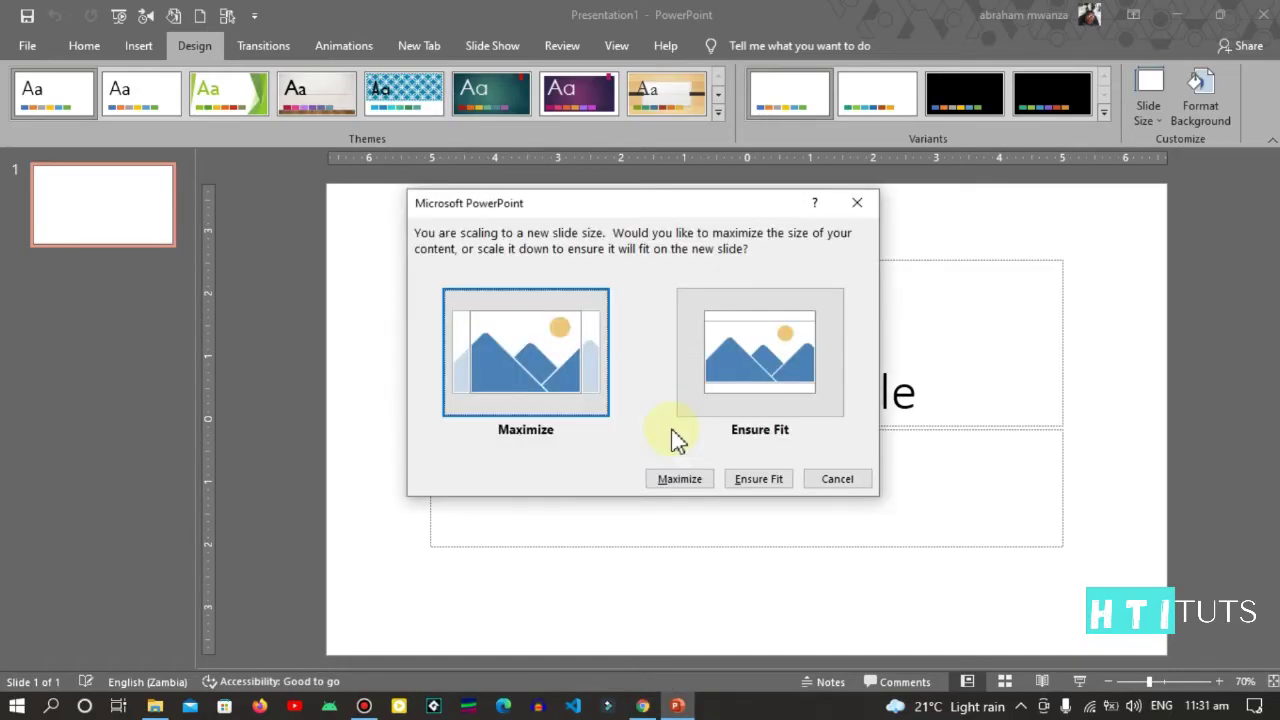
click(675, 478)
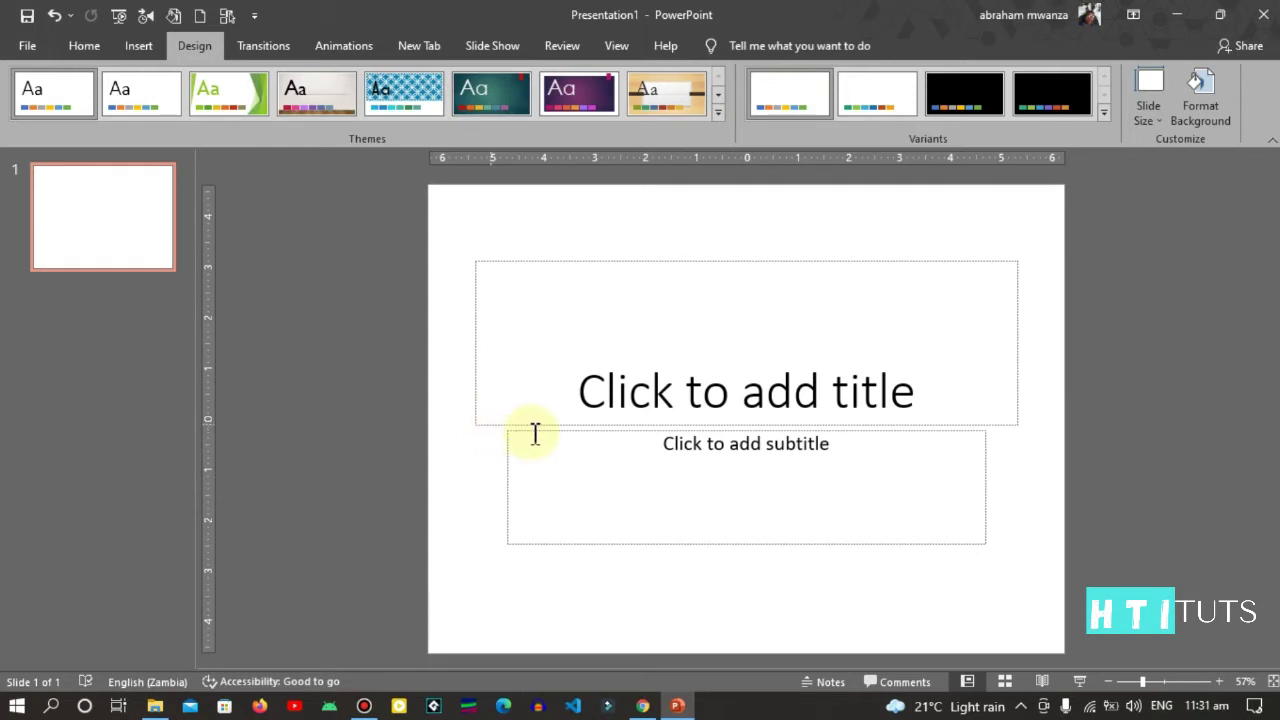
Delete the default title placeholder, then the subtitle placeholder
click(536, 426)
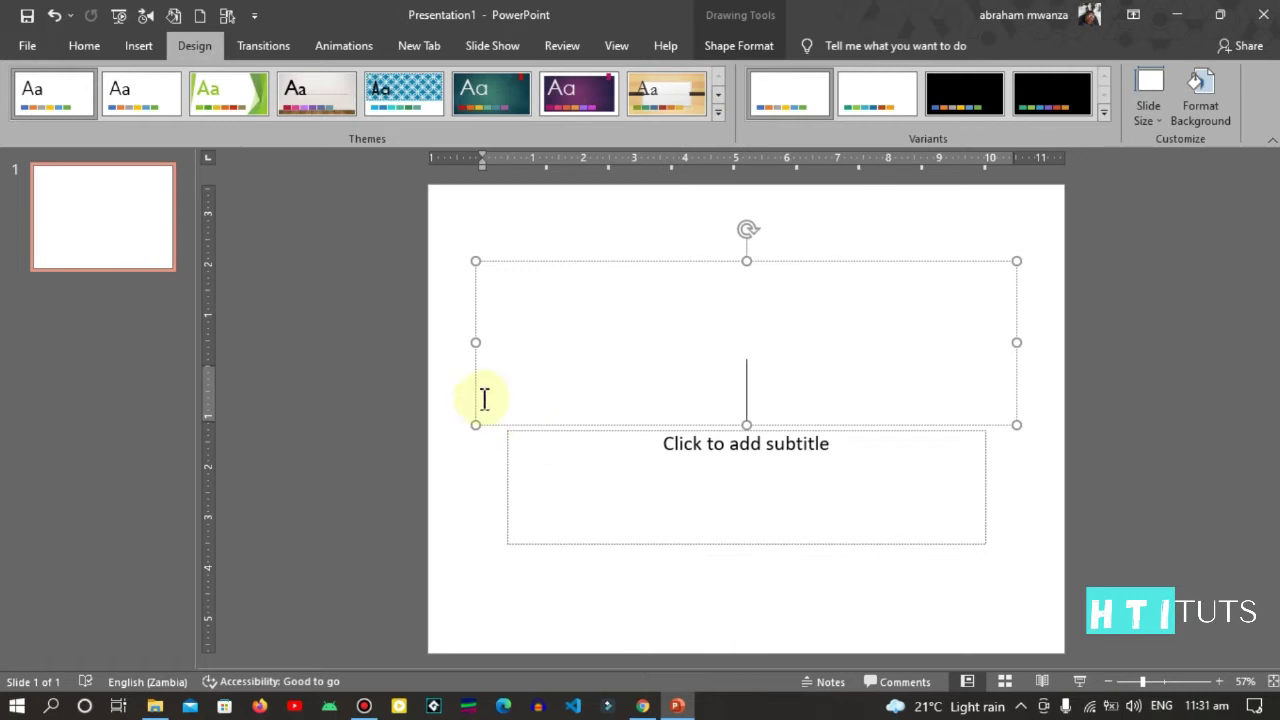
click(492, 427)
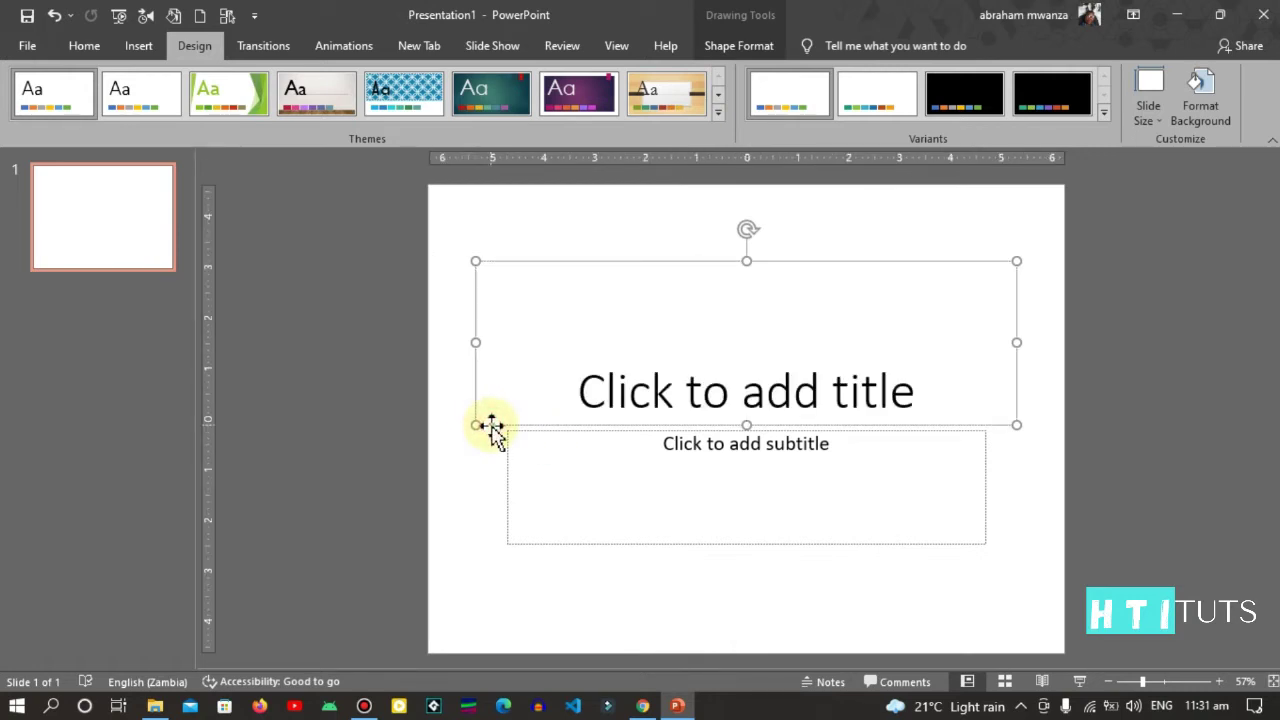
key(Delete)
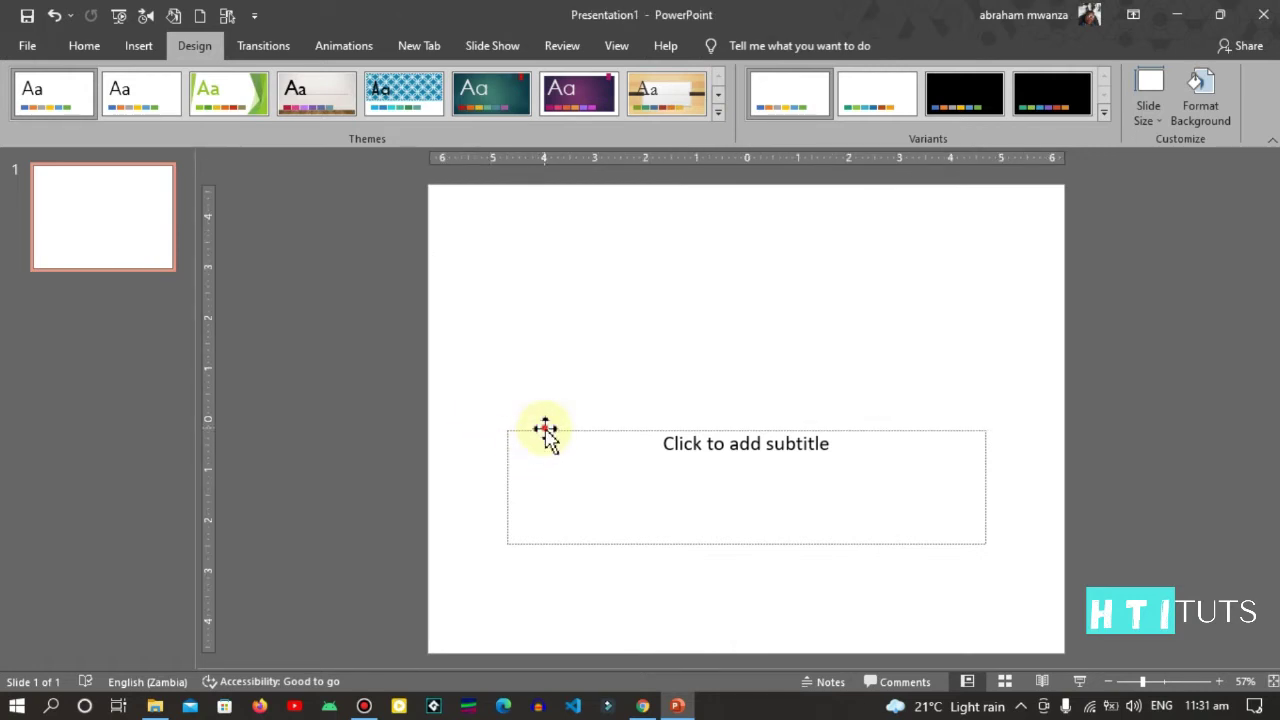
click(545, 430)
key(Delete)
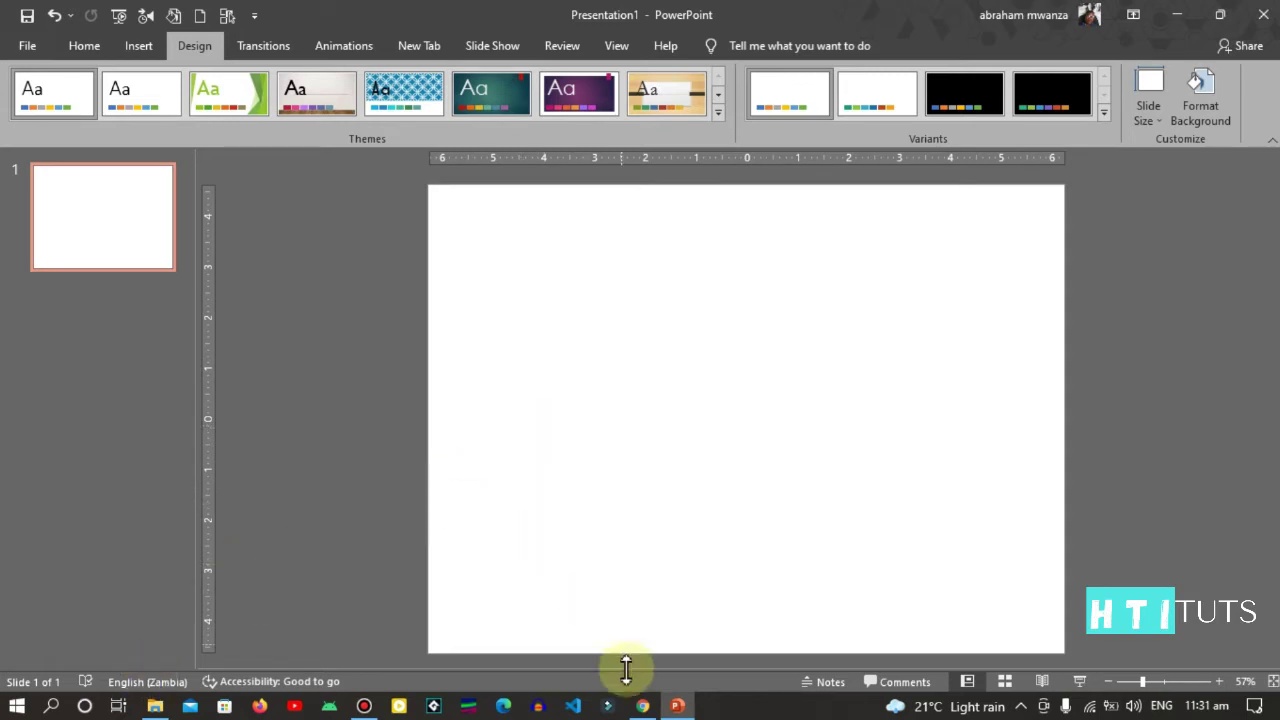
In the KDP Cover Template Generator, enter a 6 x 9 inch trim and 120 pages
click(640, 704)
scroll(613, 288, up, 5)
scroll(613, 288, up, 2)
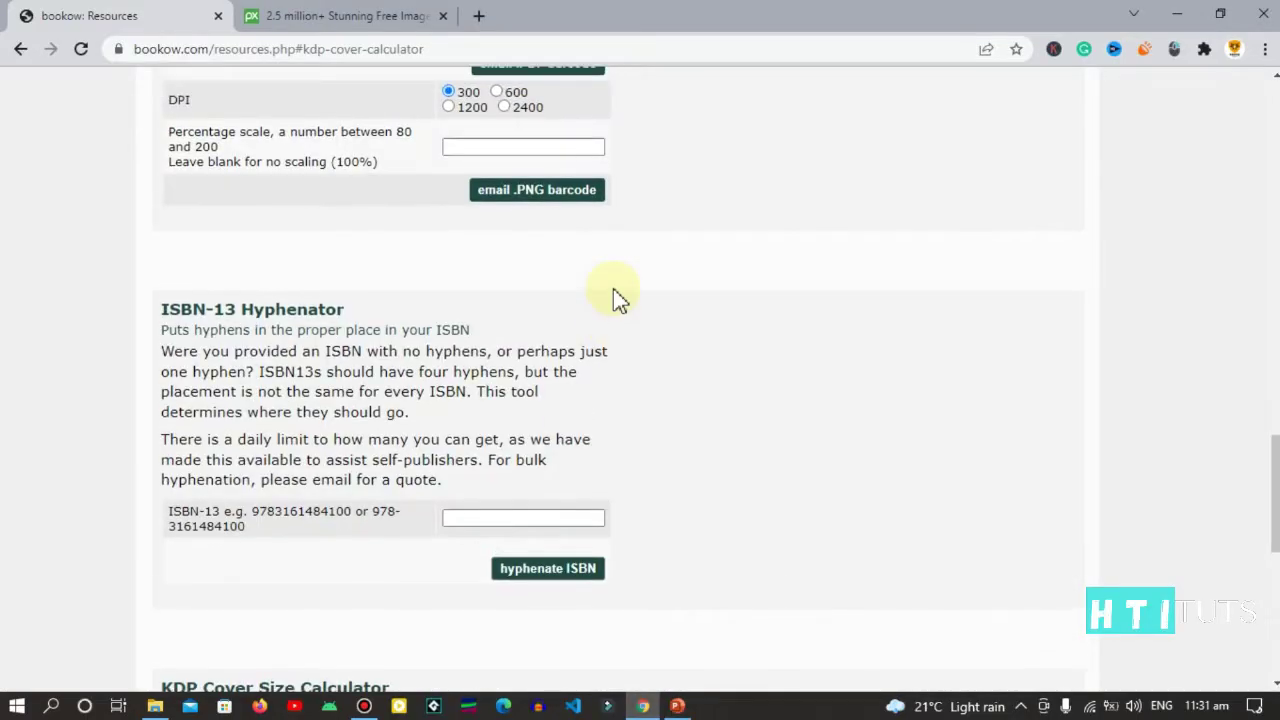
scroll(613, 288, up, 6)
scroll(613, 288, up, 10)
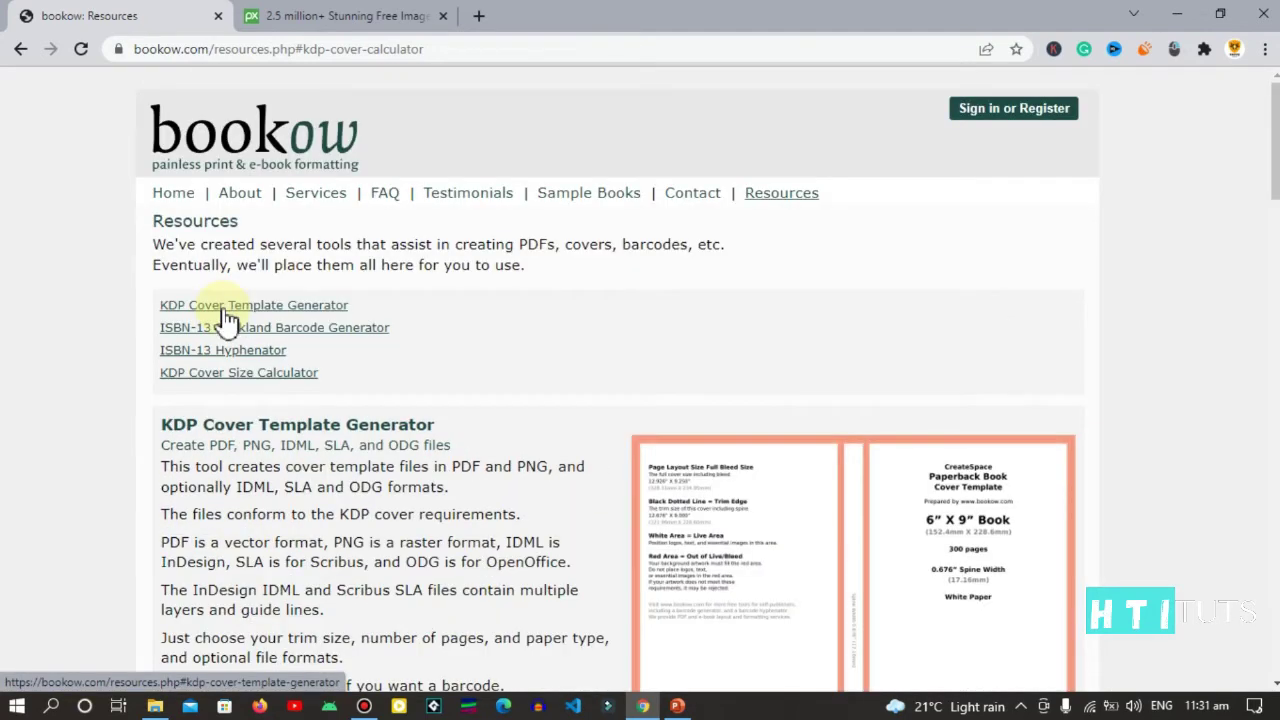
click(228, 318)
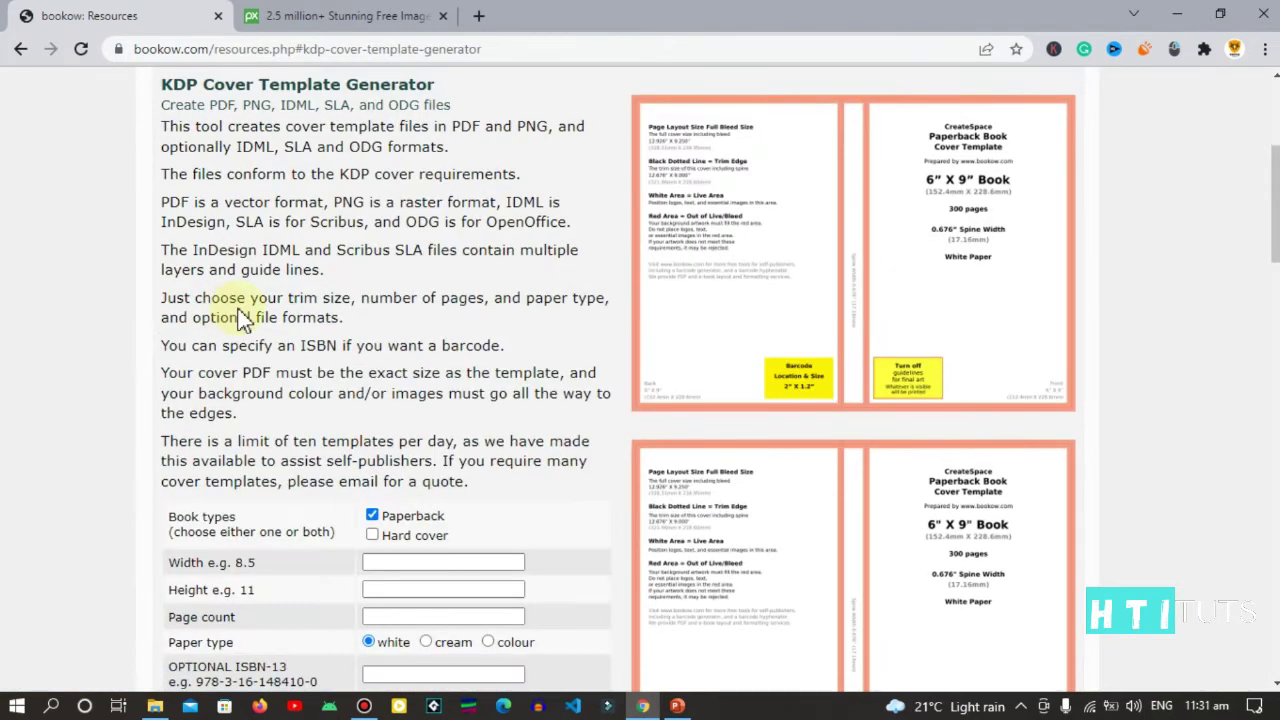
scroll(490, 392, down, 2)
click(456, 358)
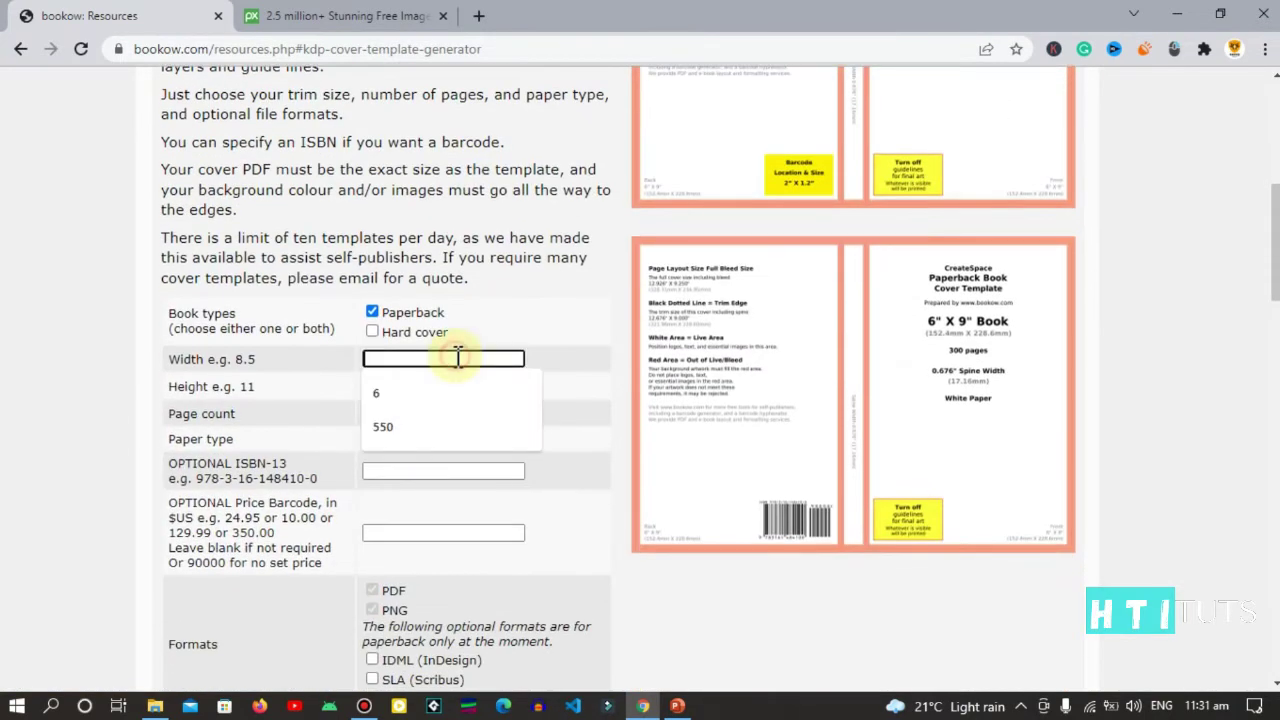
click(440, 398)
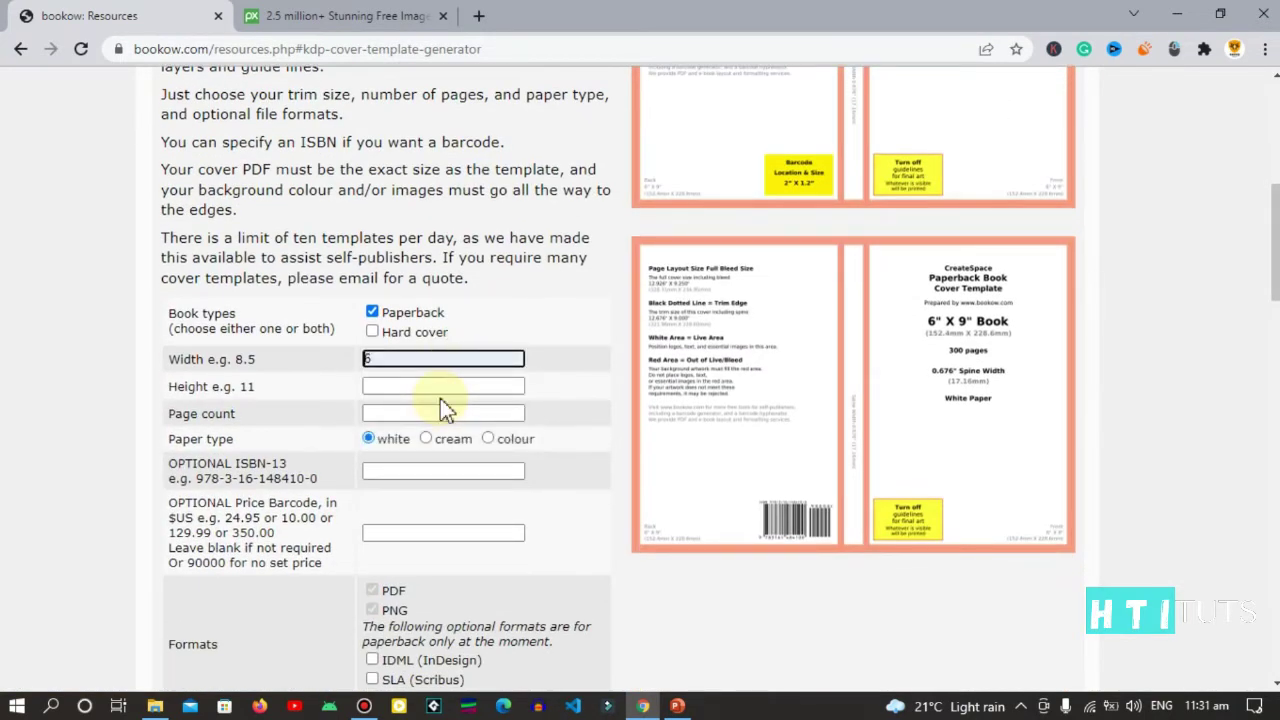
click(418, 387)
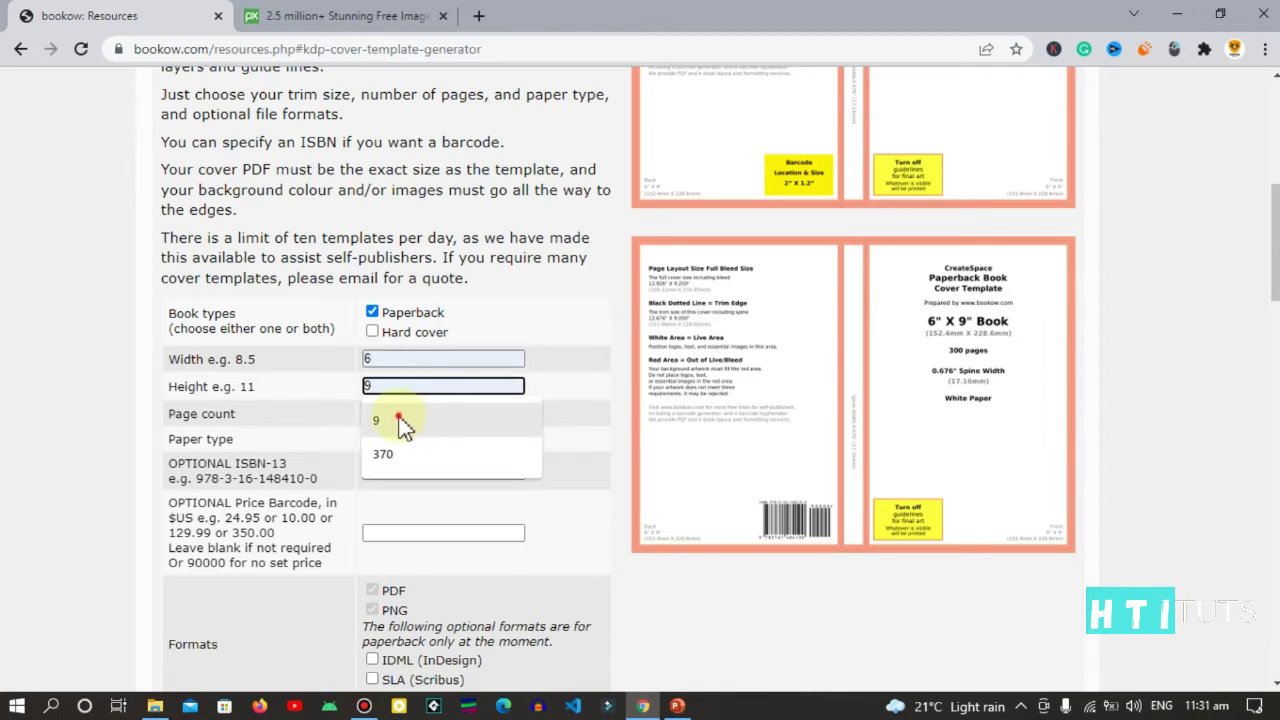
click(402, 418)
click(405, 418)
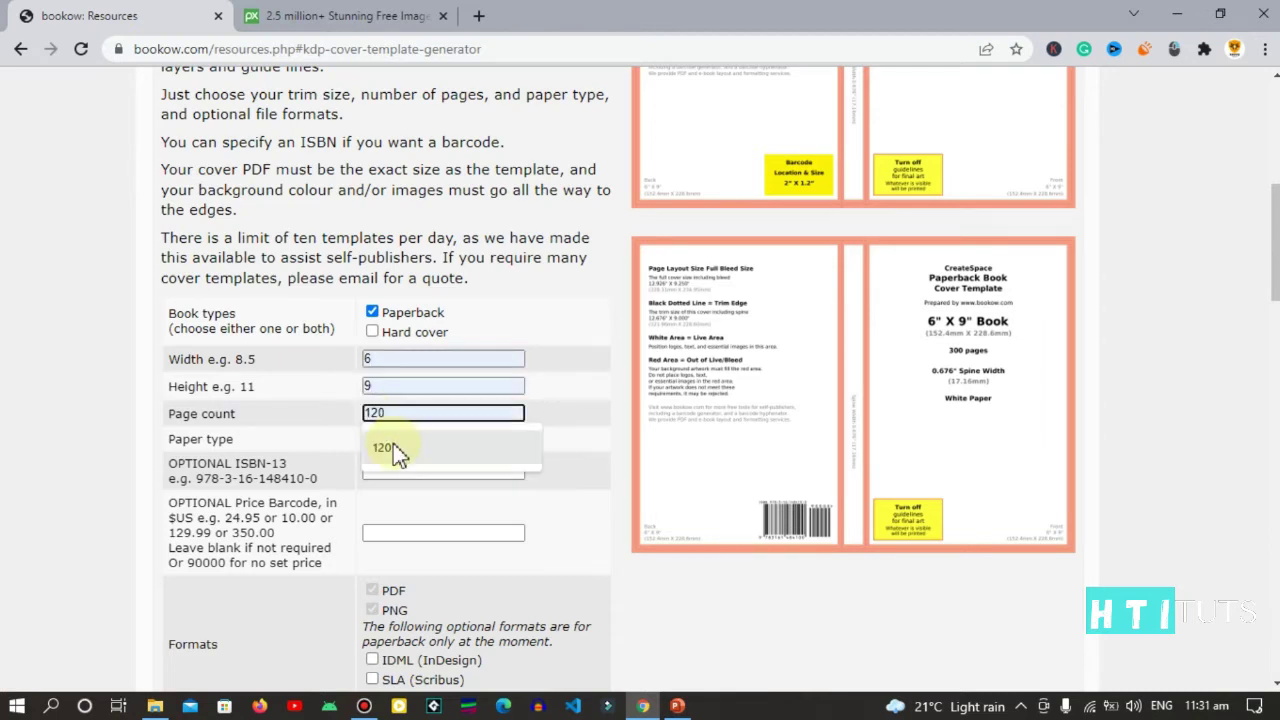
click(393, 443)
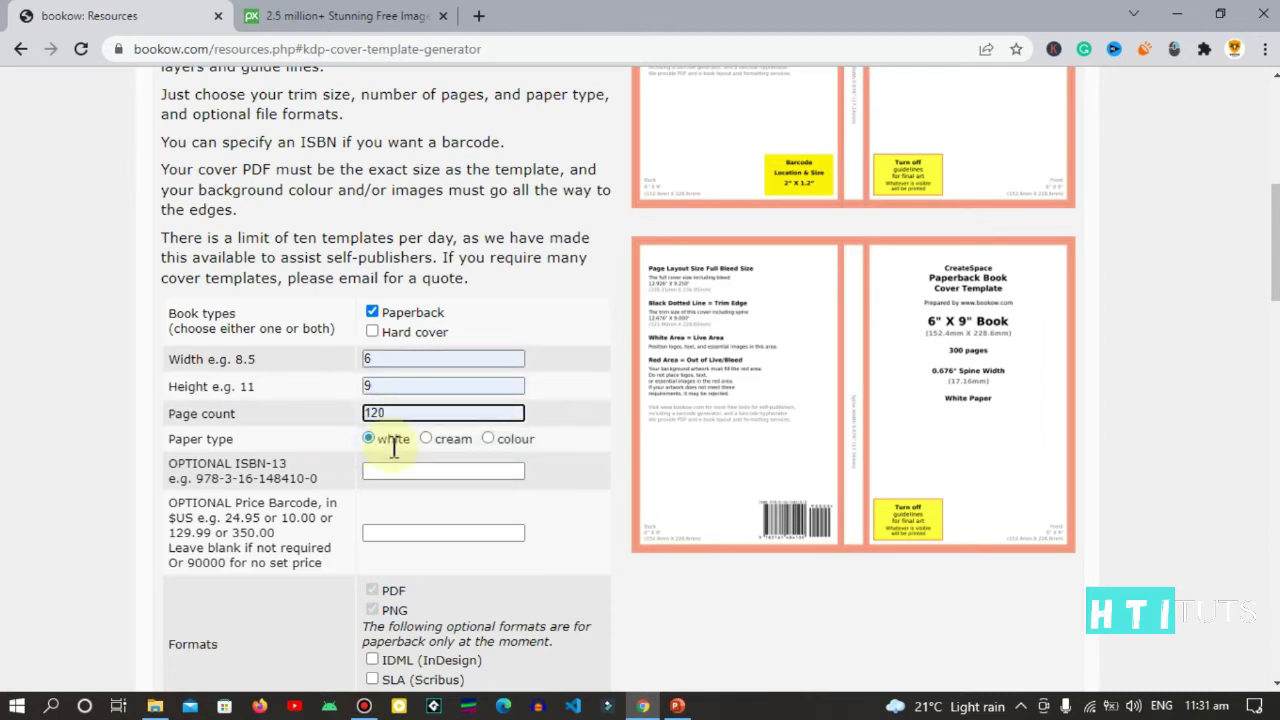
Fill in the email address field and scroll through the rest of the template form
scroll(409, 541, down, 2)
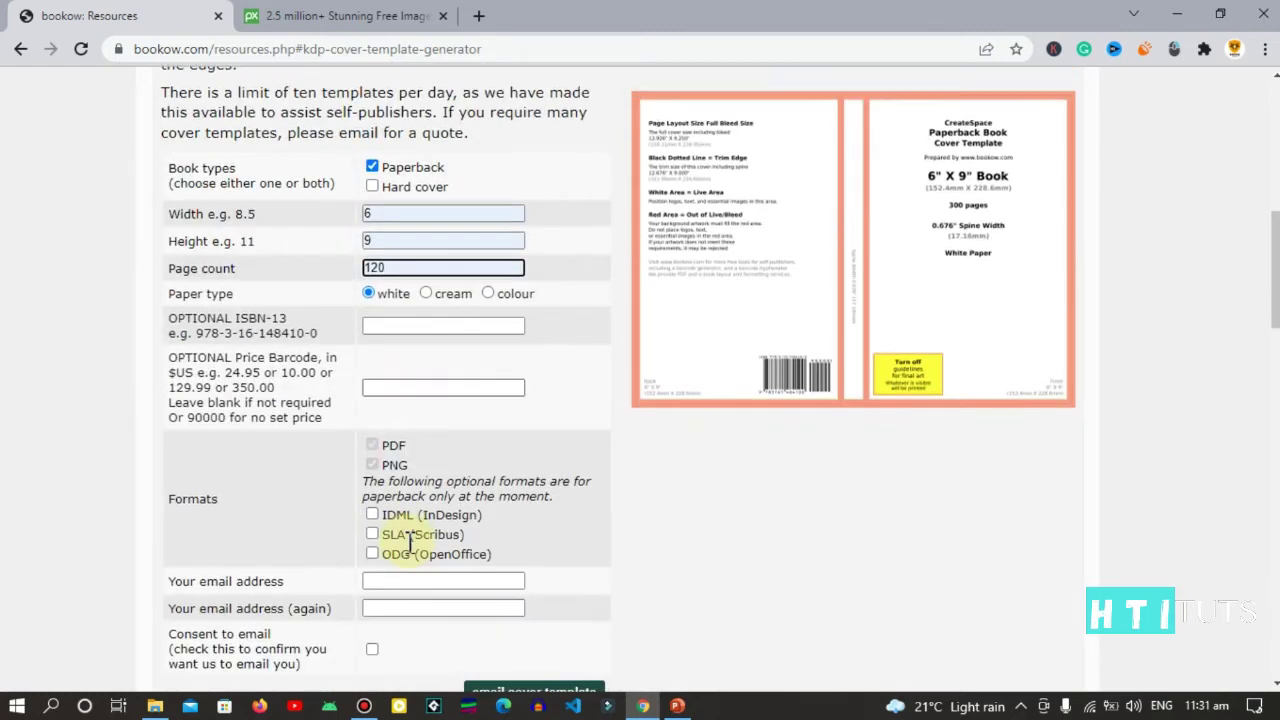
click(410, 580)
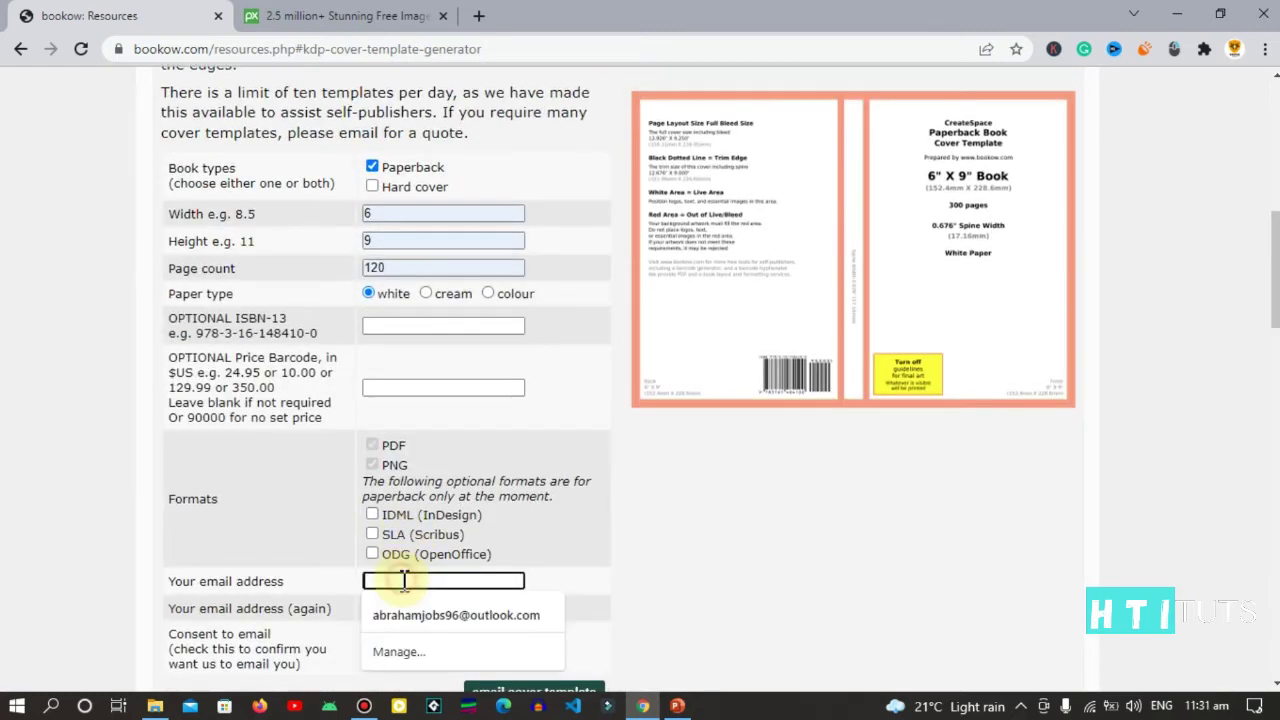
click(620, 570)
scroll(647, 588, down, 2)
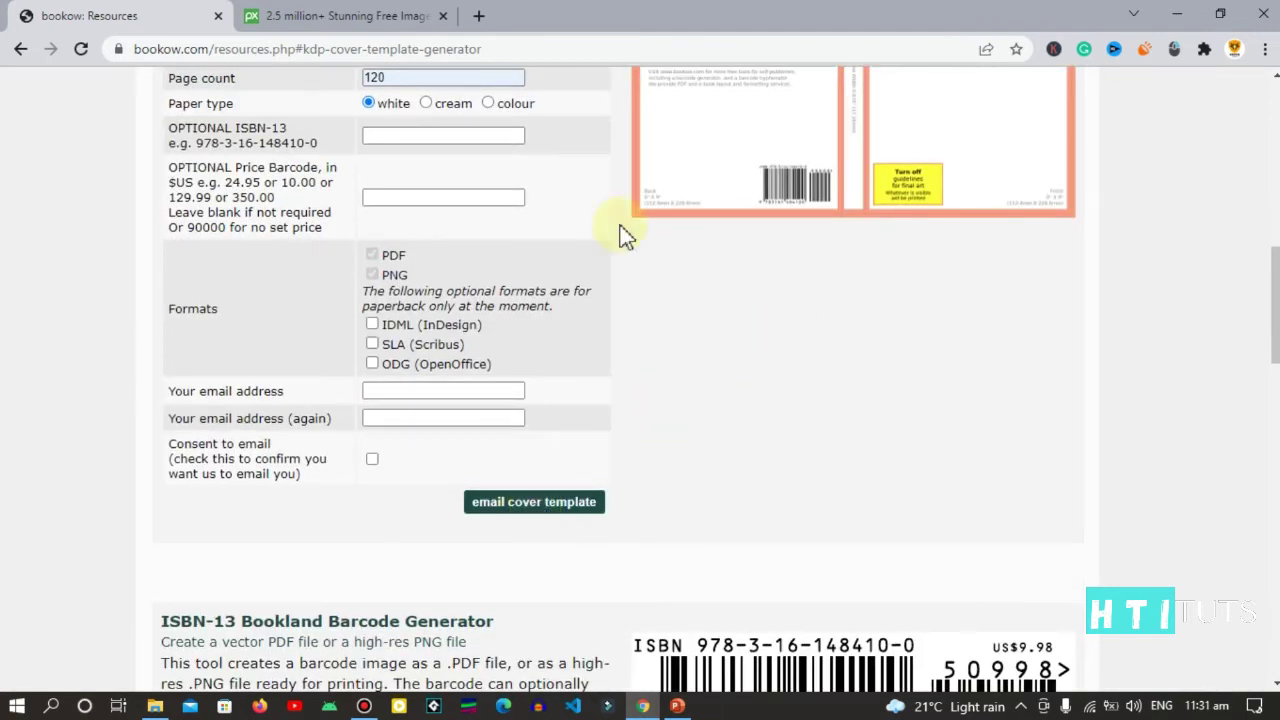
scroll(650, 288, up, 4)
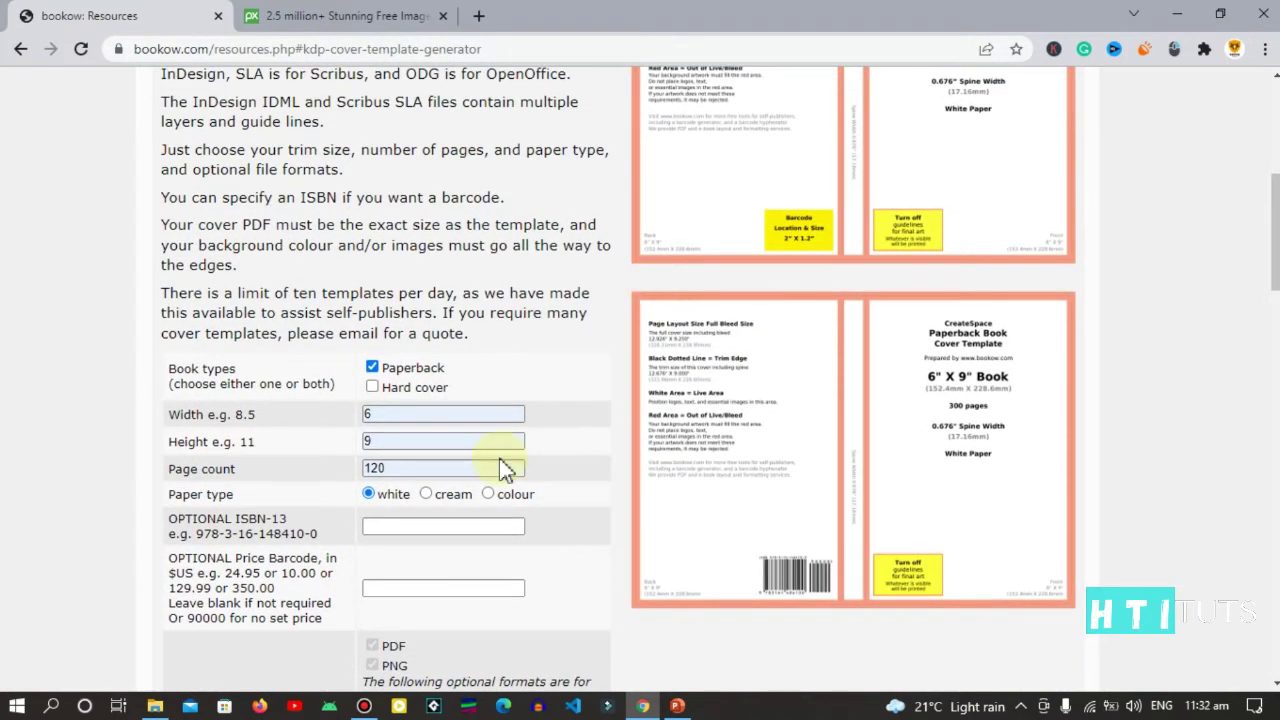
Drag the downloaded kdp_paperback template PNG from File Explorer onto the PowerPoint slide
click(155, 705)
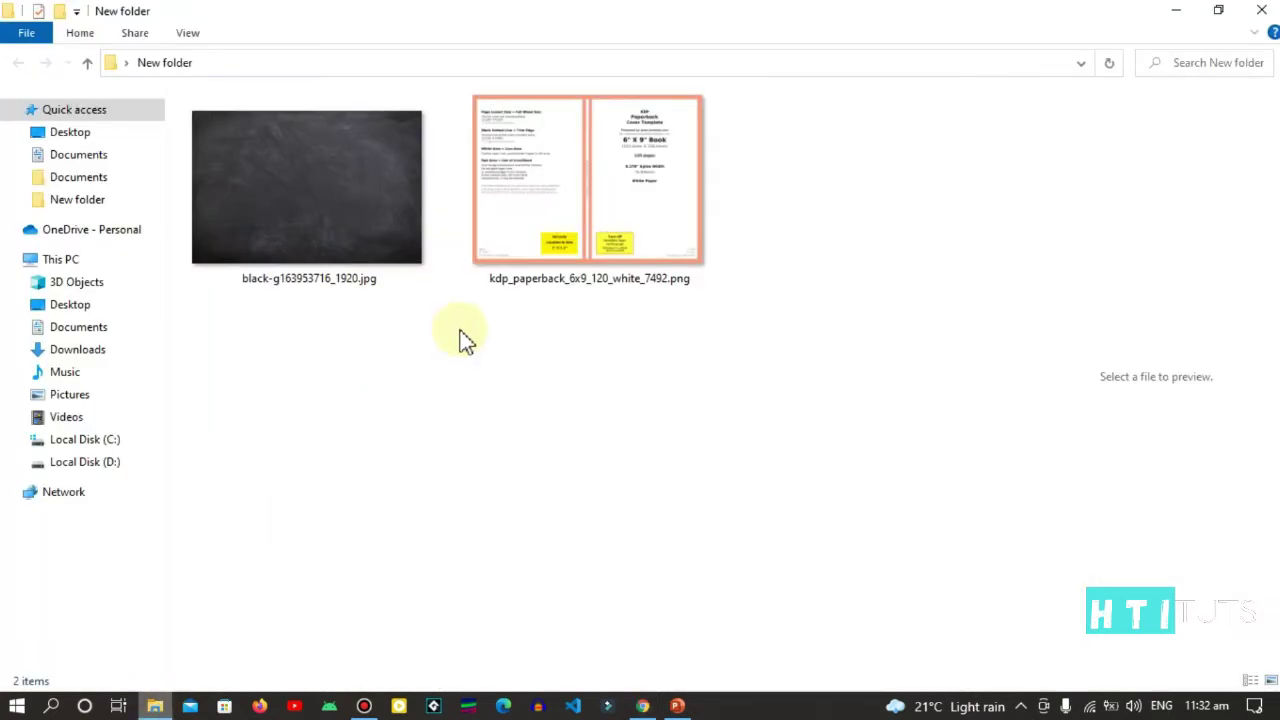
click(621, 178)
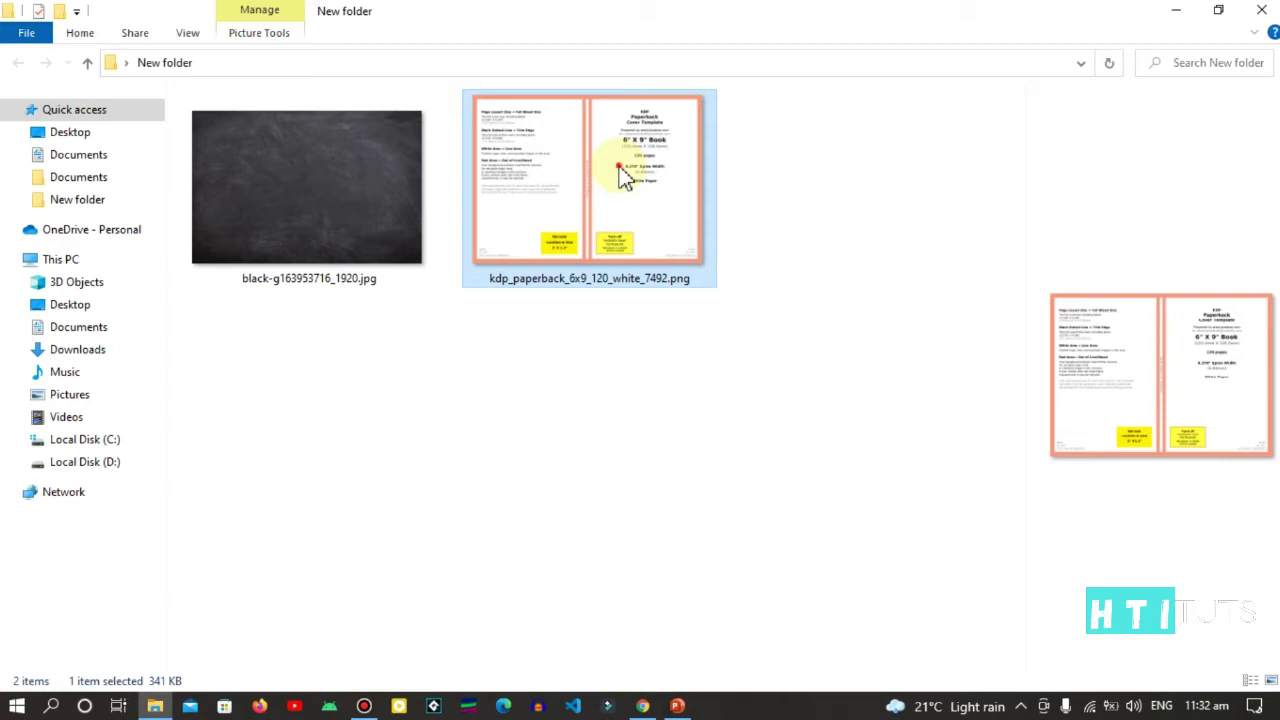
mouse_move(621, 178)
mouse_down()
mouse_move(677, 706)
mouse_move(658, 462)
mouse_up()
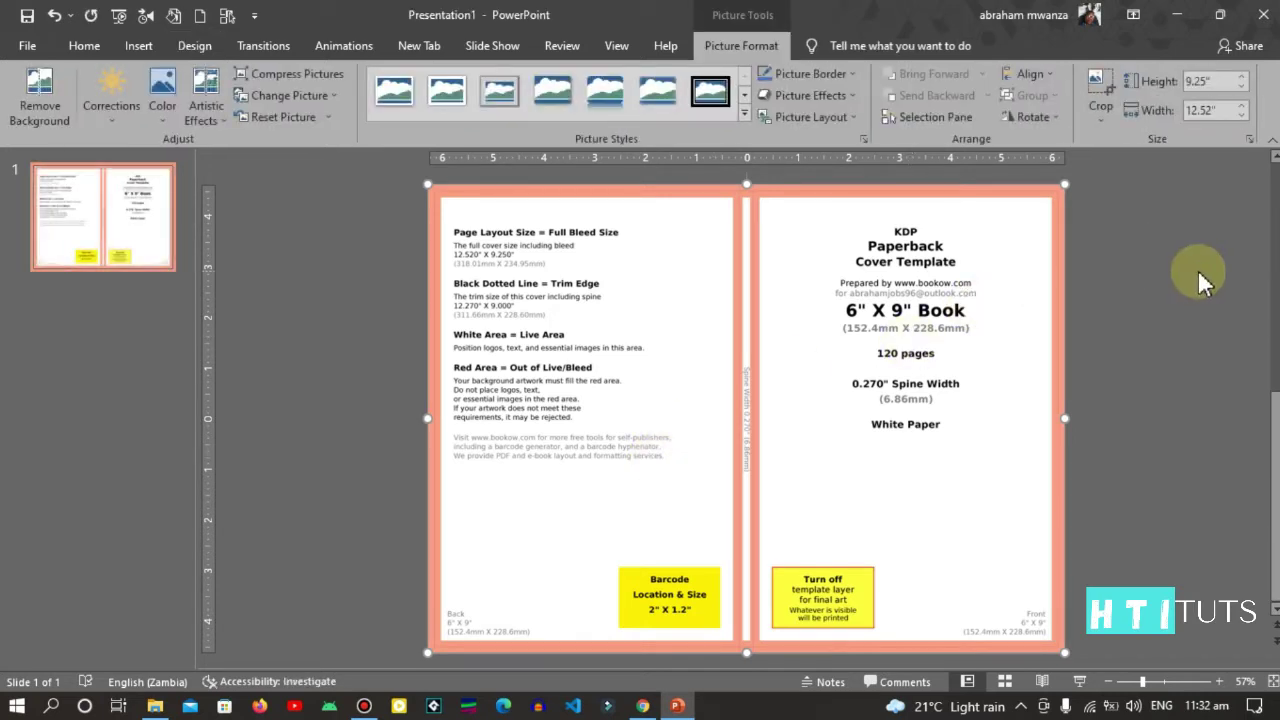
click(1080, 370)
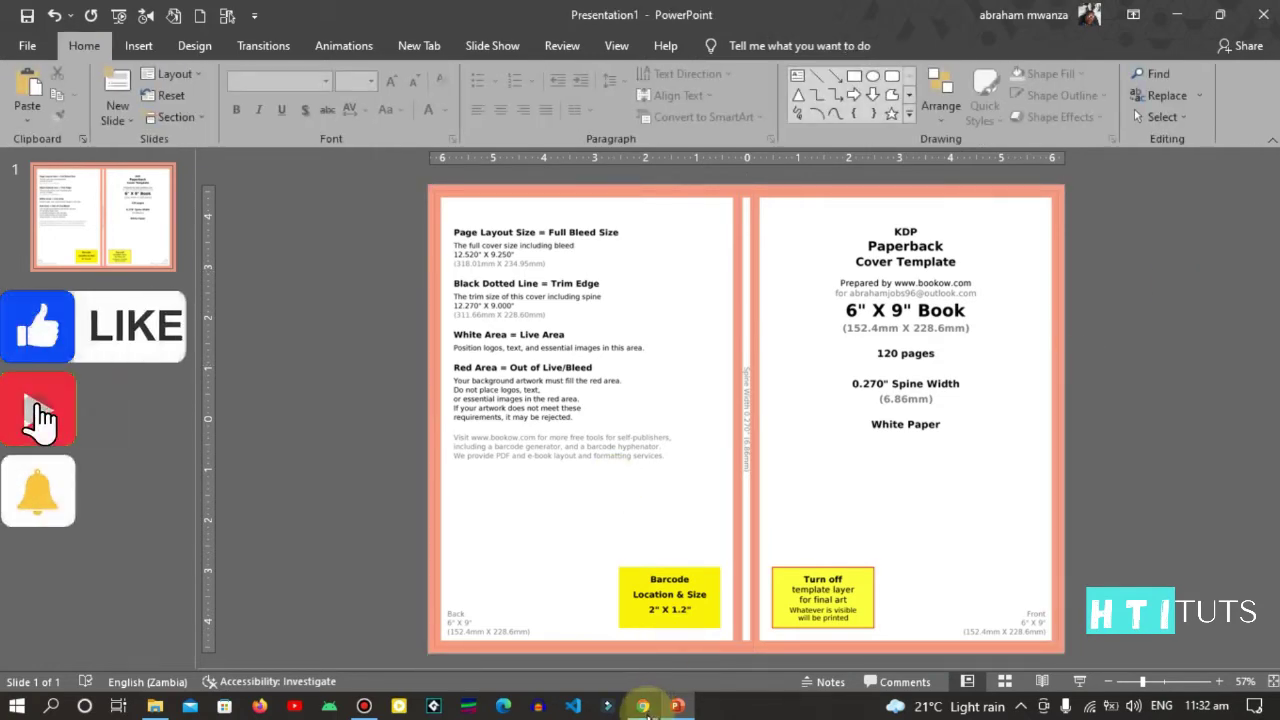
click(642, 705)
click(155, 705)
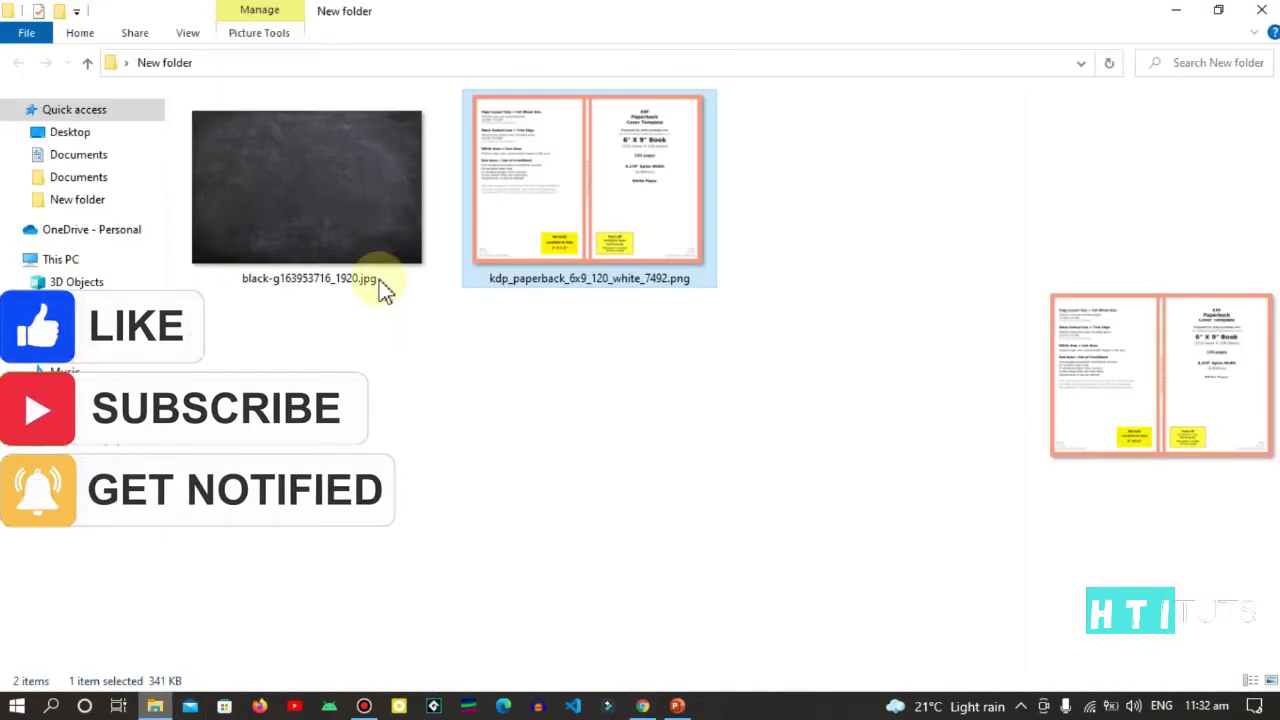
Search Pixabay for 'background' images
click(343, 208)
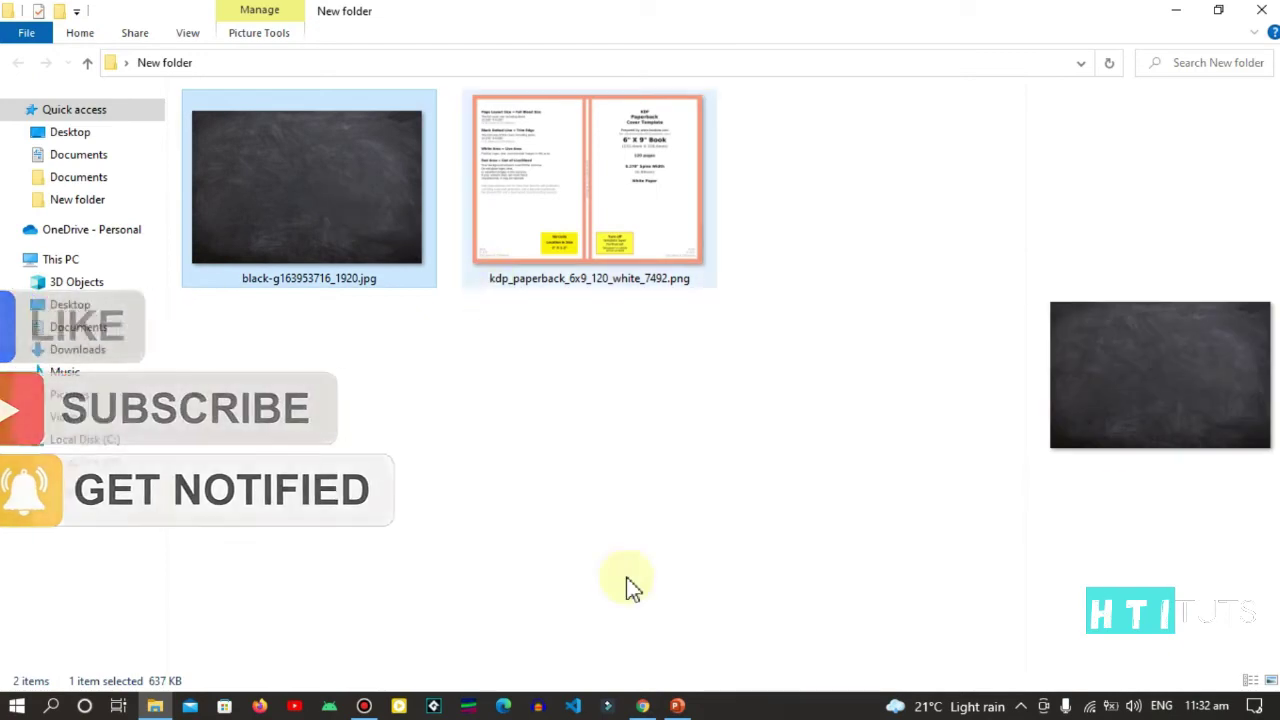
click(645, 704)
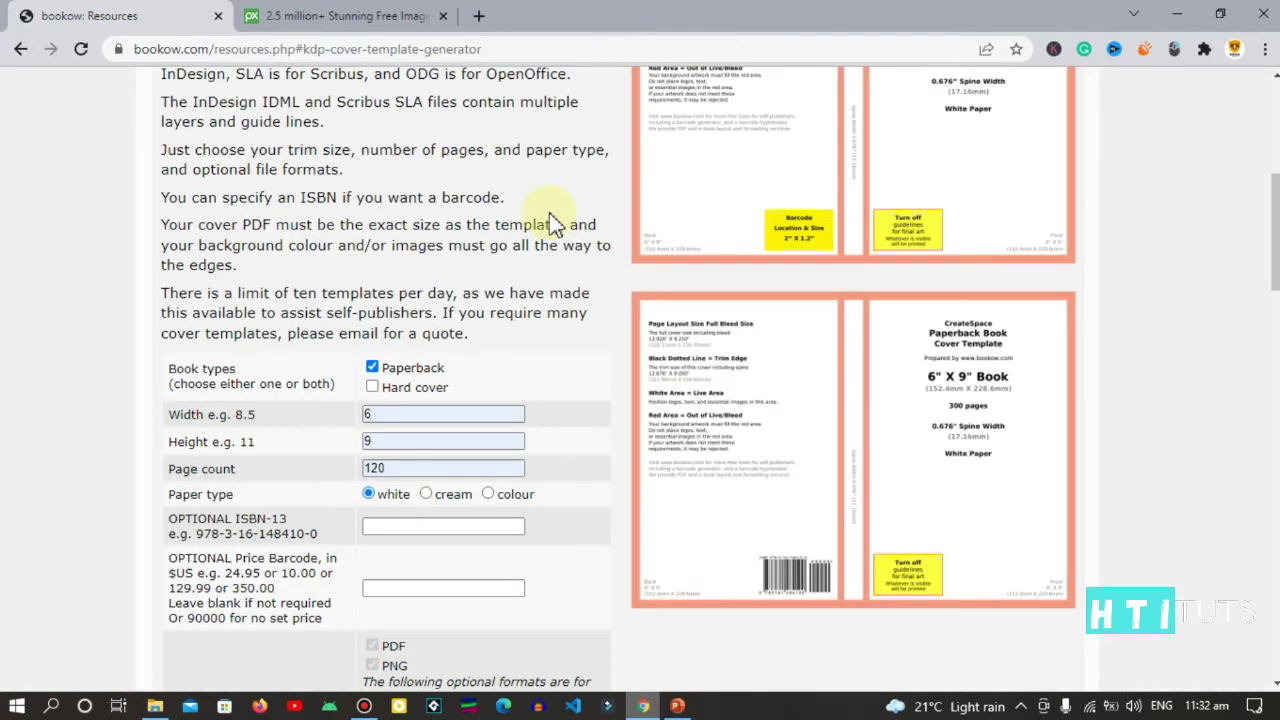
click(328, 15)
click(423, 394)
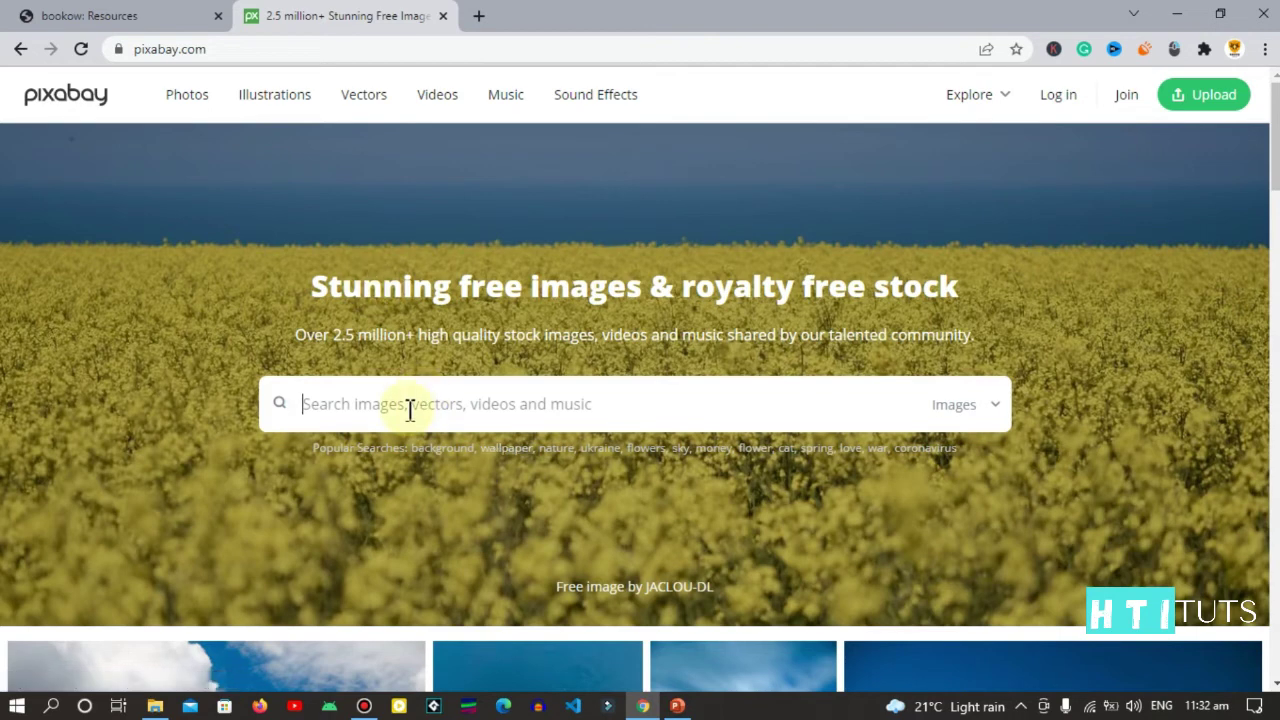
text(b)
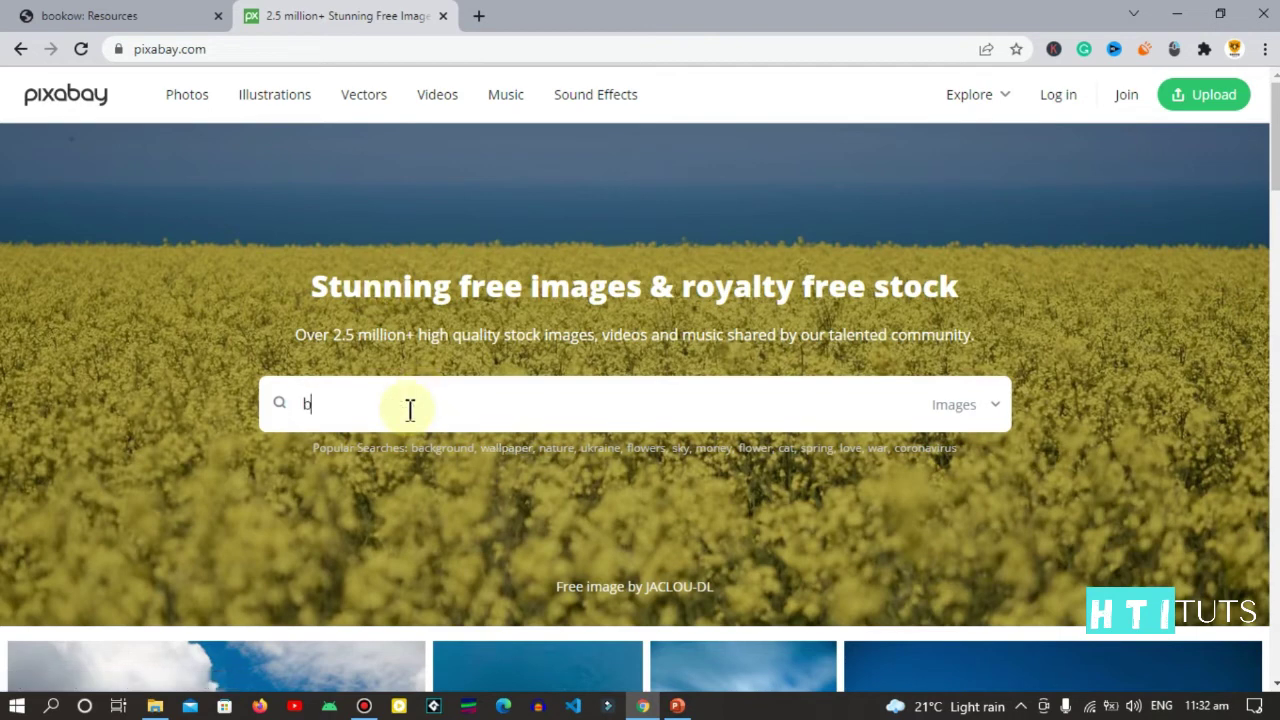
text(ak)
key(BackSpace)
text(ck)
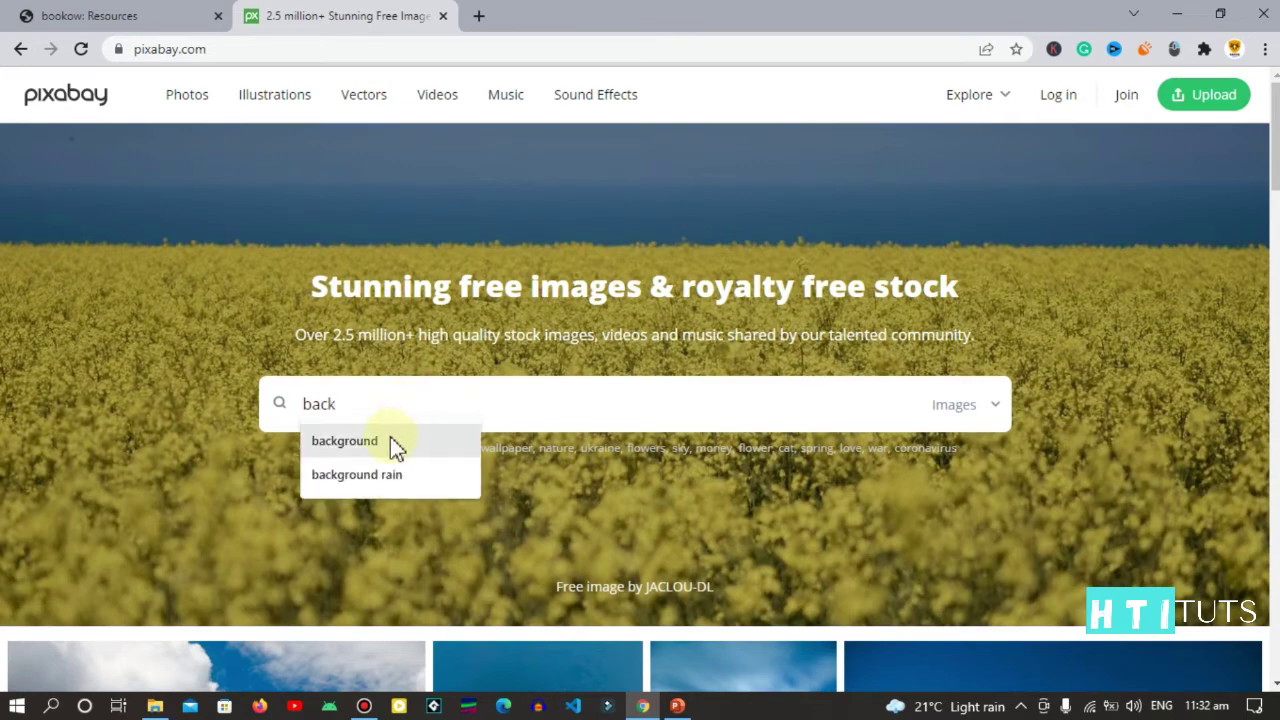
click(390, 448)
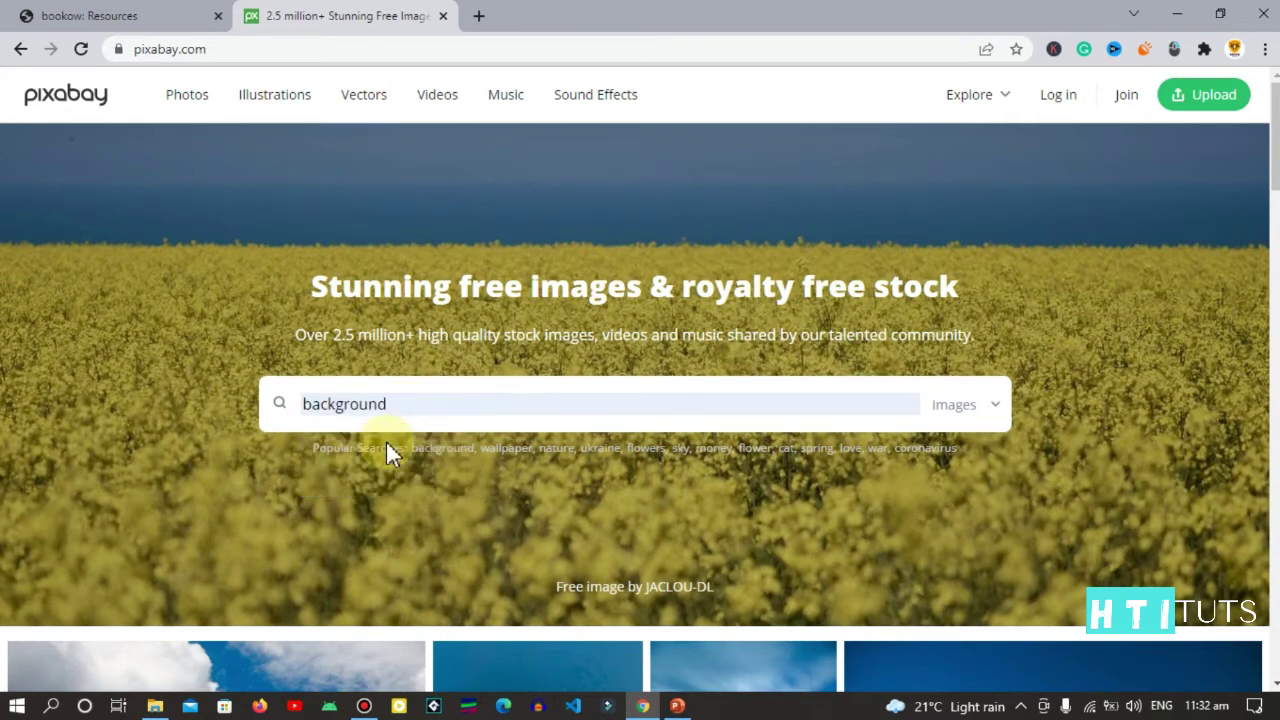
key(Return)
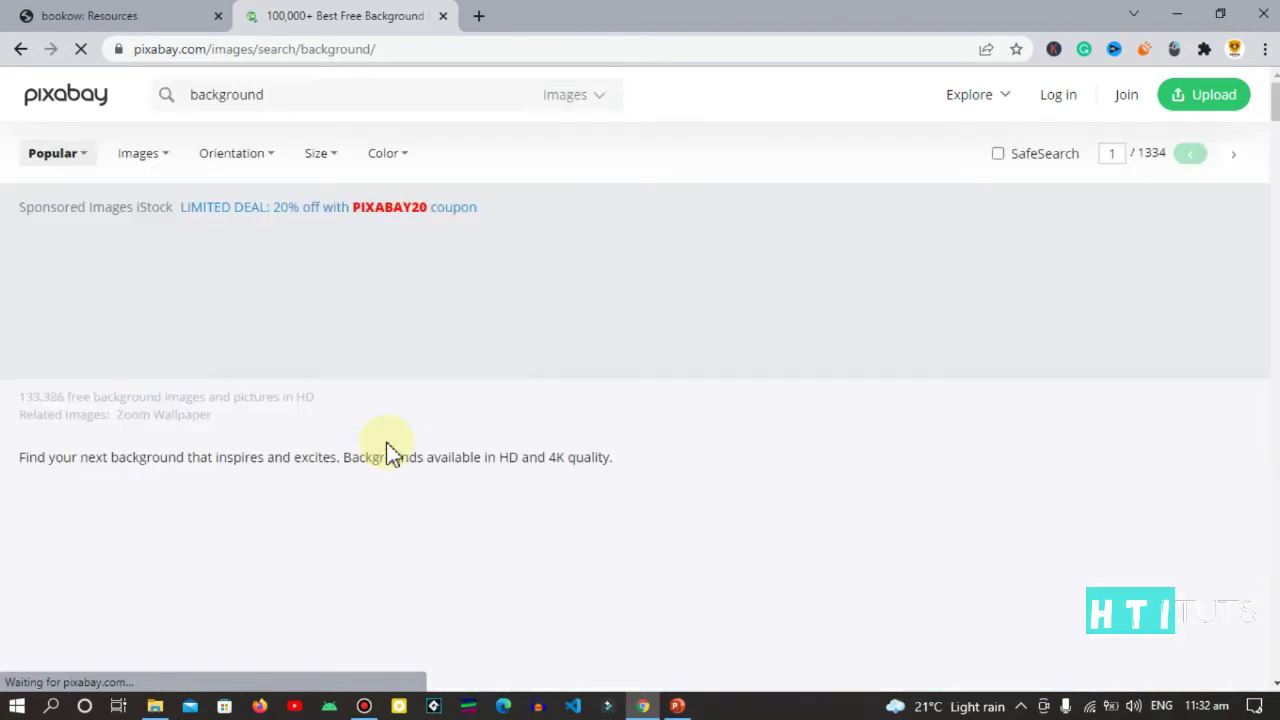
Free-download the Black Board Traces Of Chalk photo at 1920×1280
scroll(386, 442, down, 3)
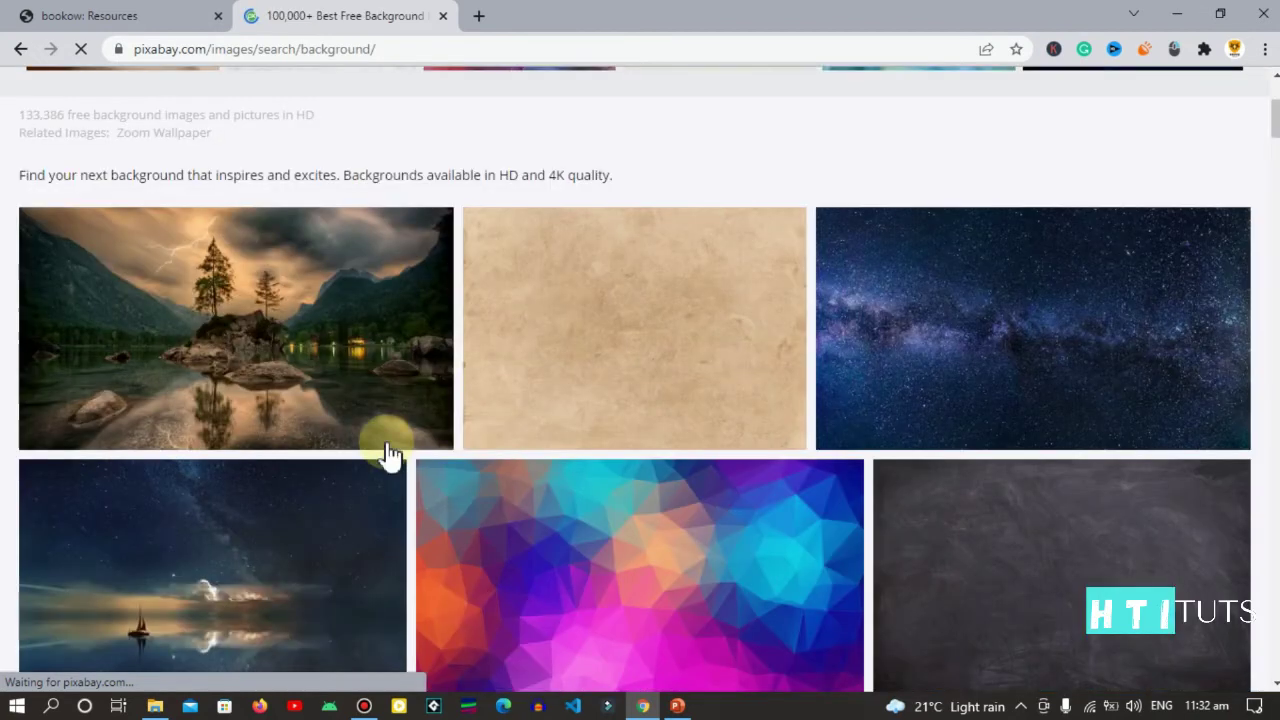
scroll(1153, 432, down, 1)
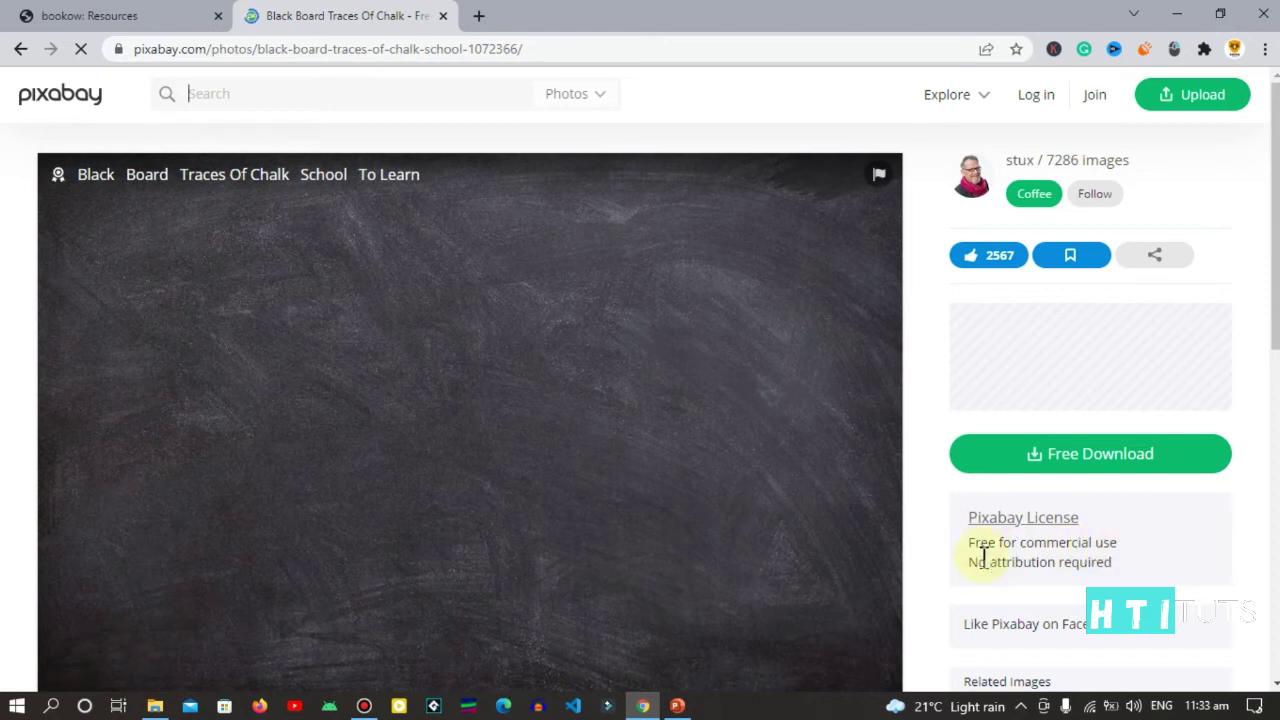
click(1061, 458)
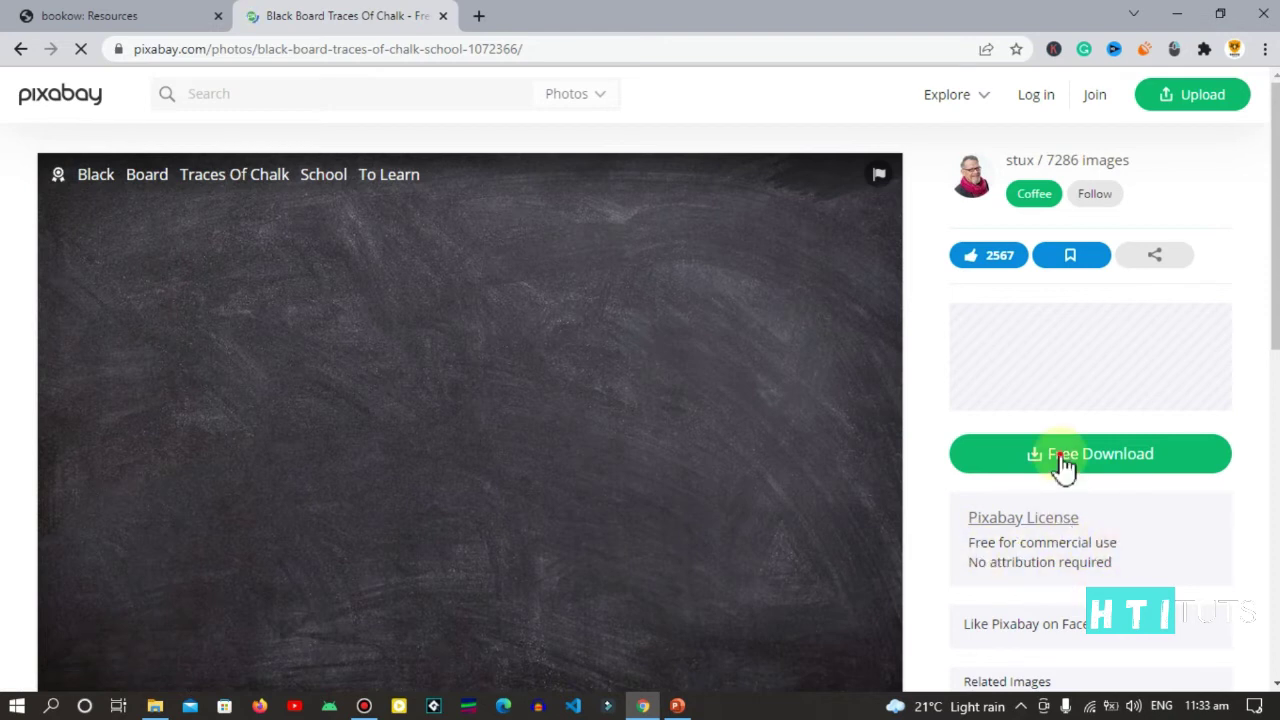
click(1022, 628)
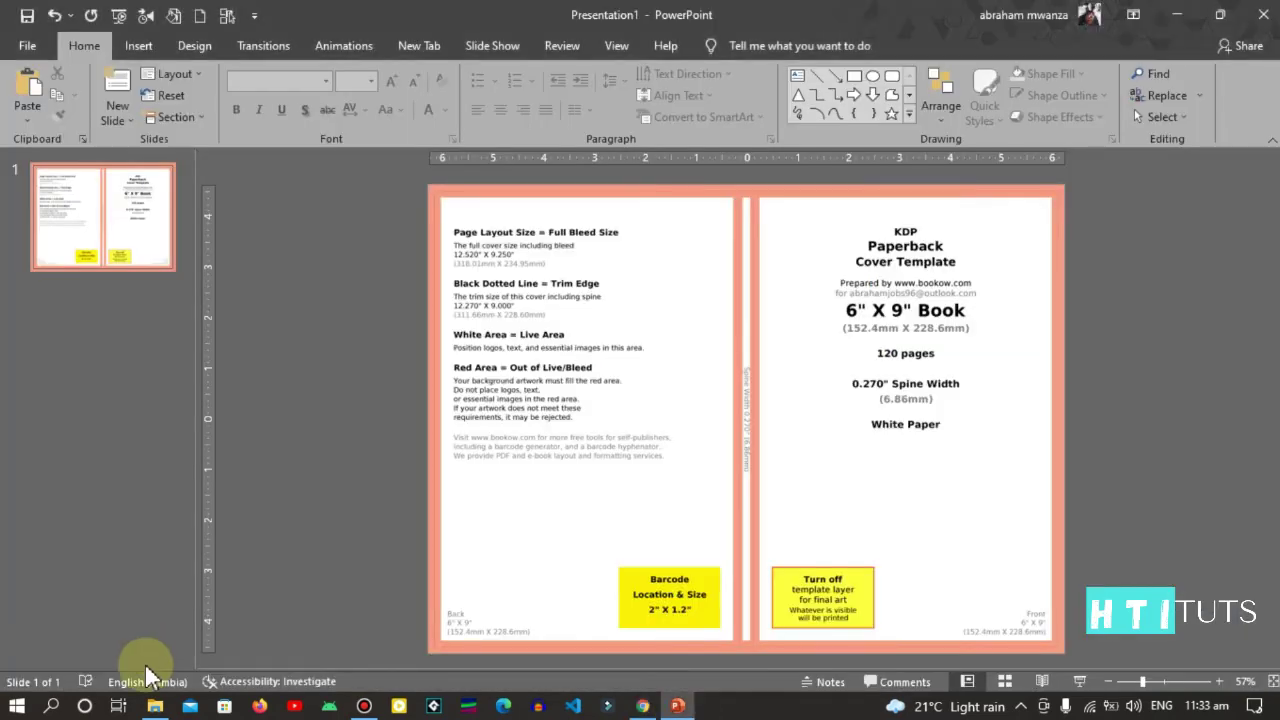
Drag the black chalkboard JPG from File Explorer onto the PowerPoint cover slide
click(155, 707)
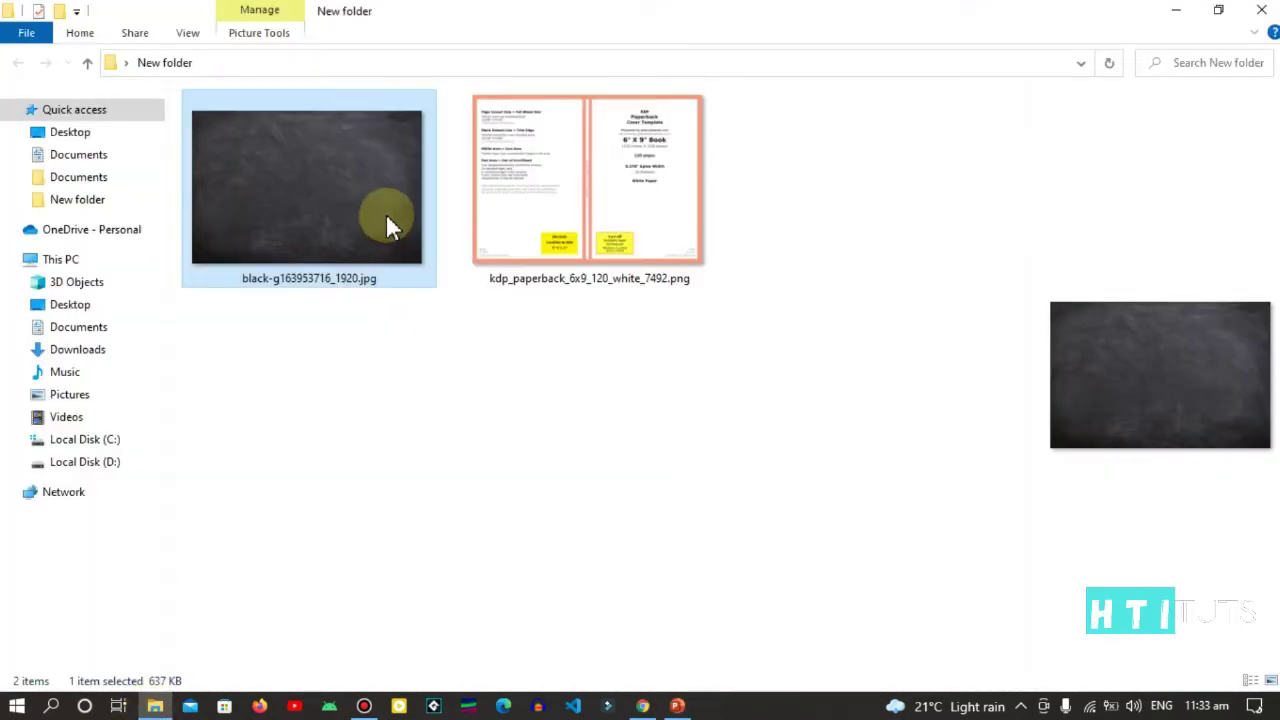
drag(386, 214, 677, 706)
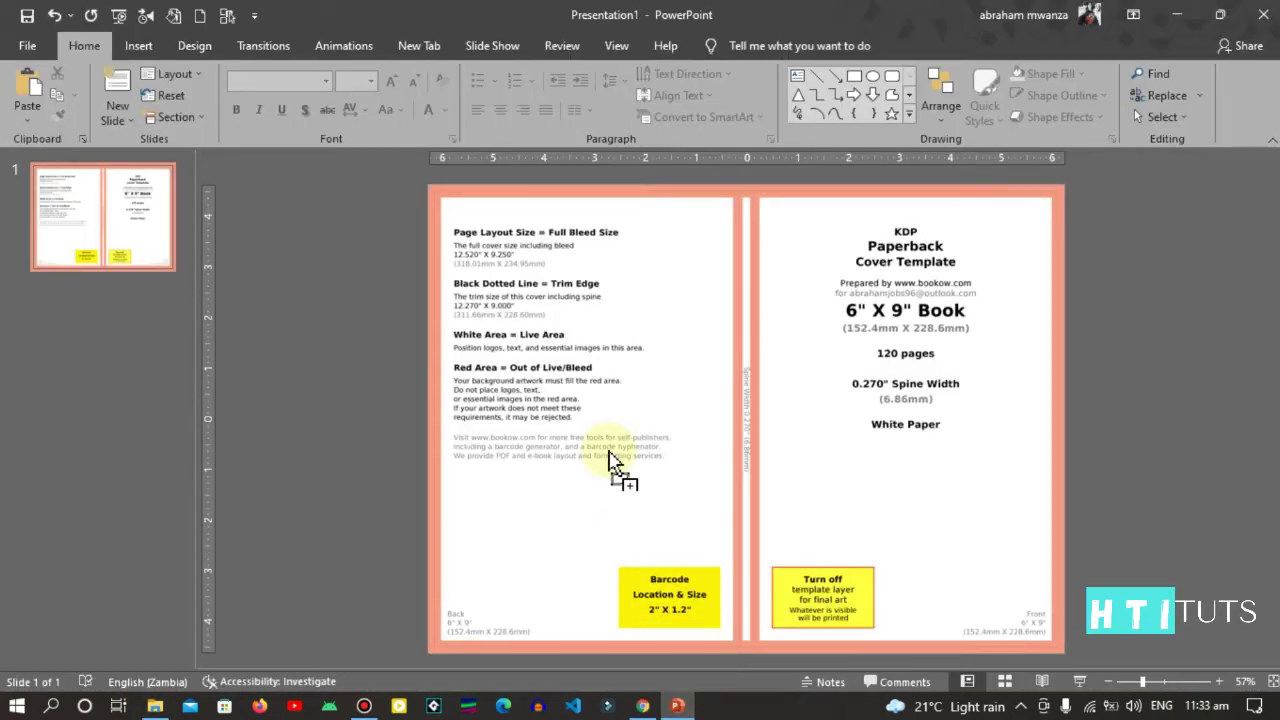
drag(677, 706, 613, 460)
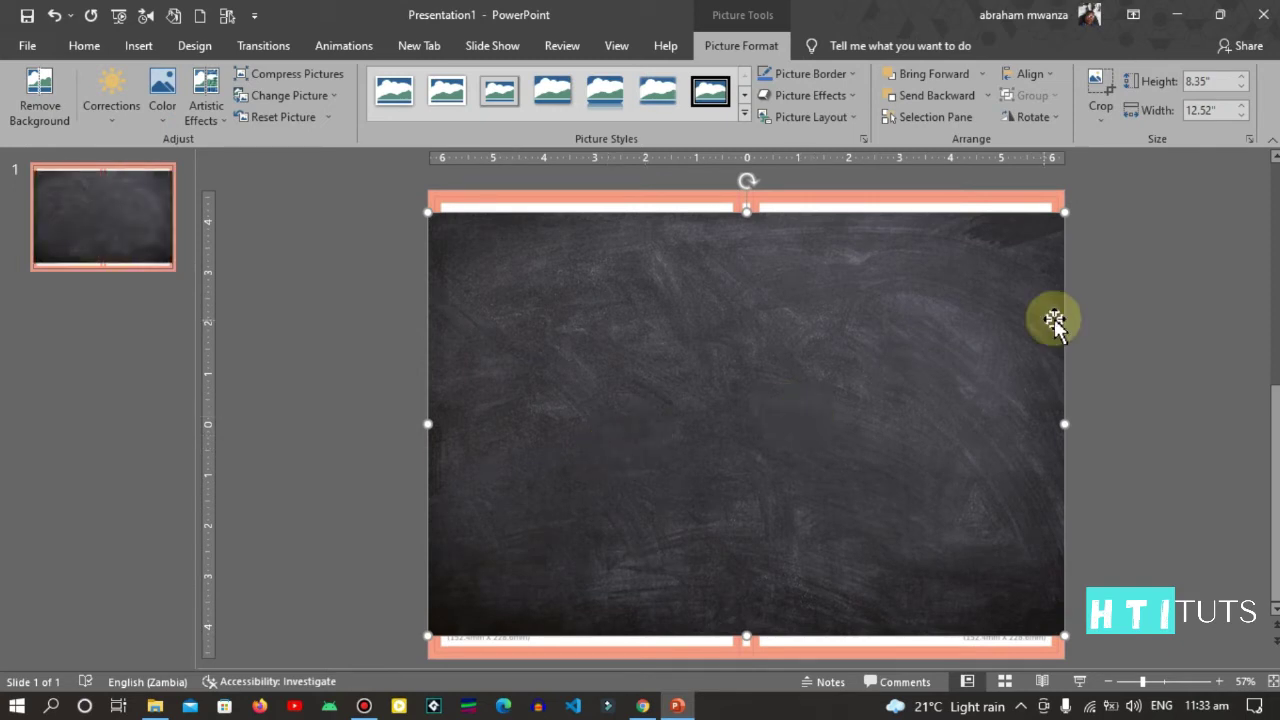
Set the chalkboard picture's height to 9.25 inches and adjust its width
click(1207, 82)
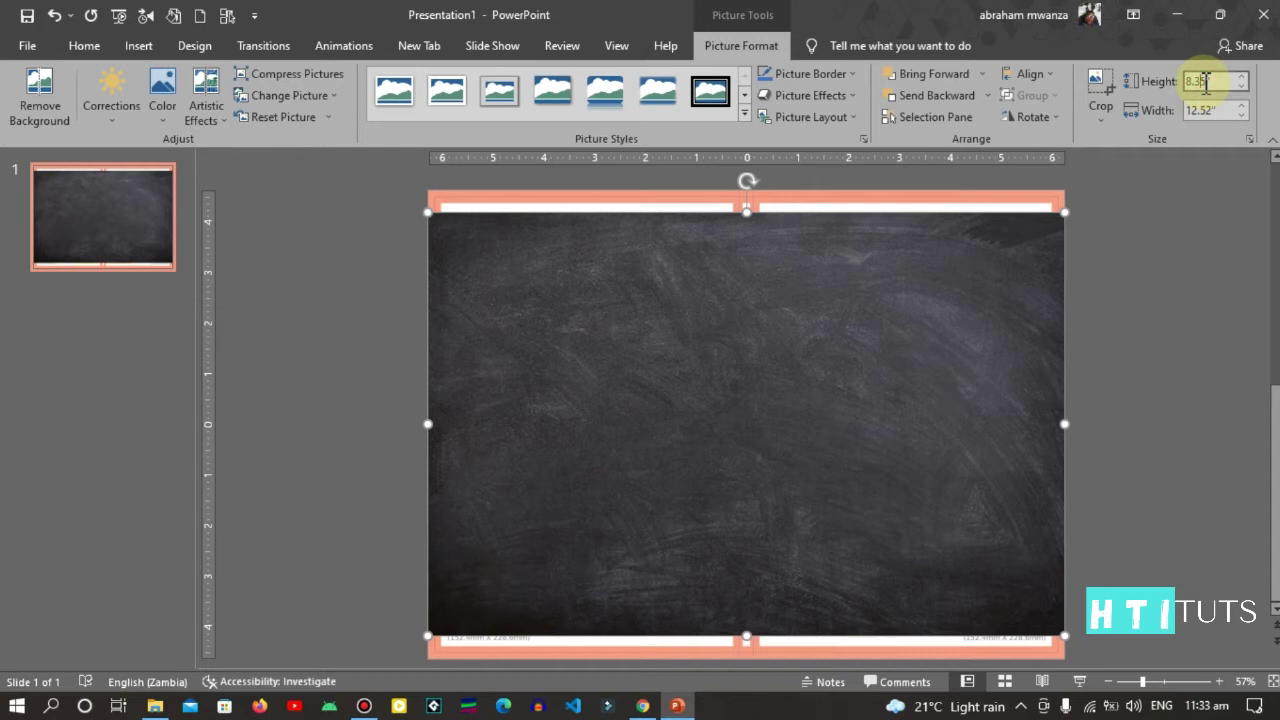
click(1209, 82)
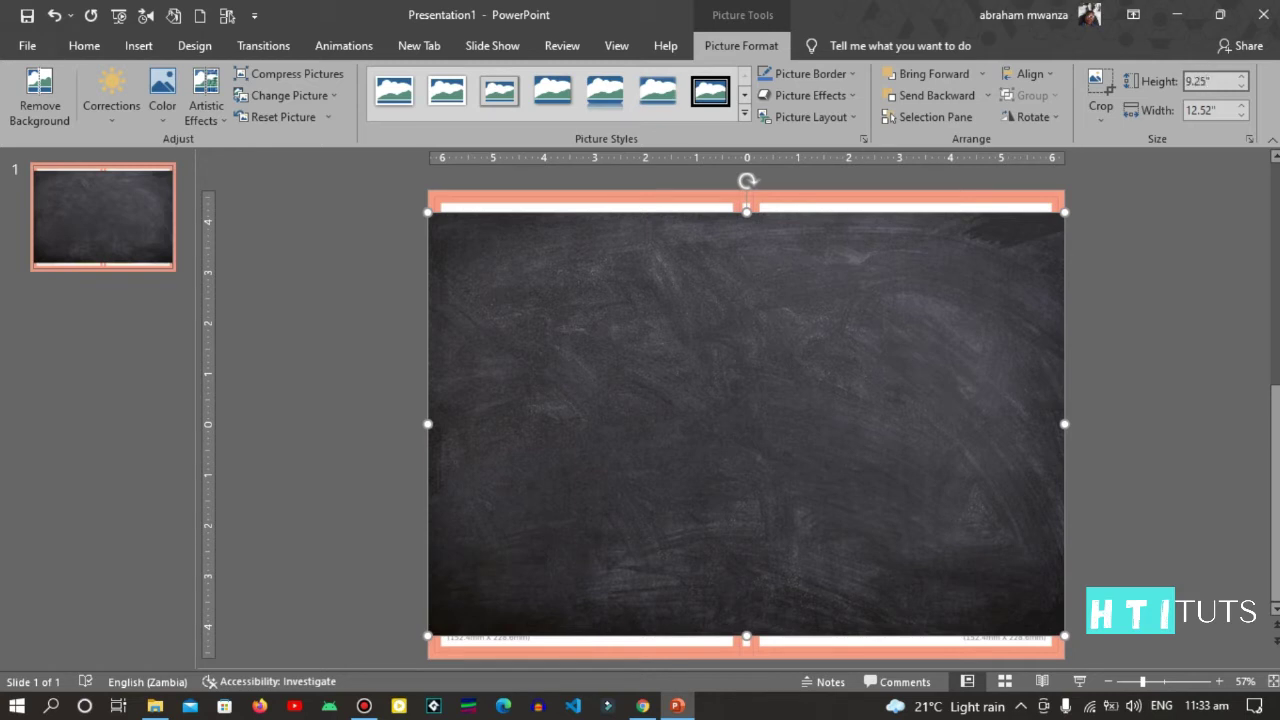
key(Return)
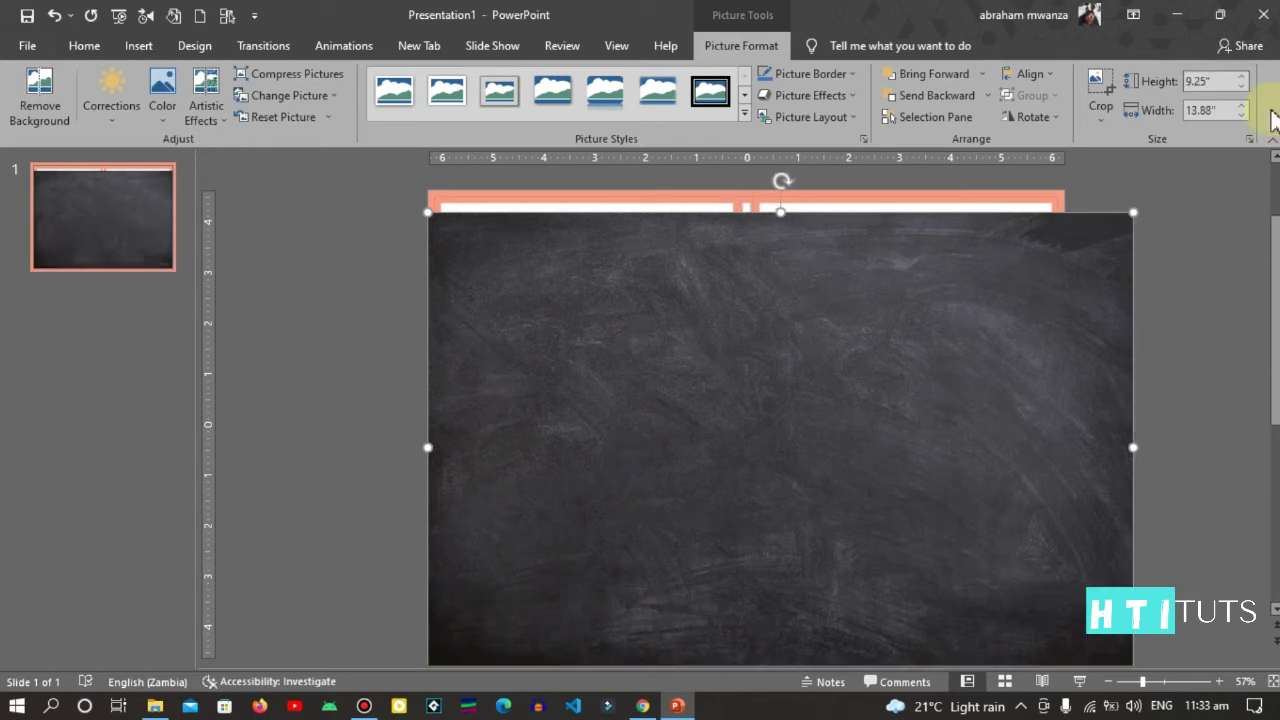
click(1200, 112)
text(12.25)
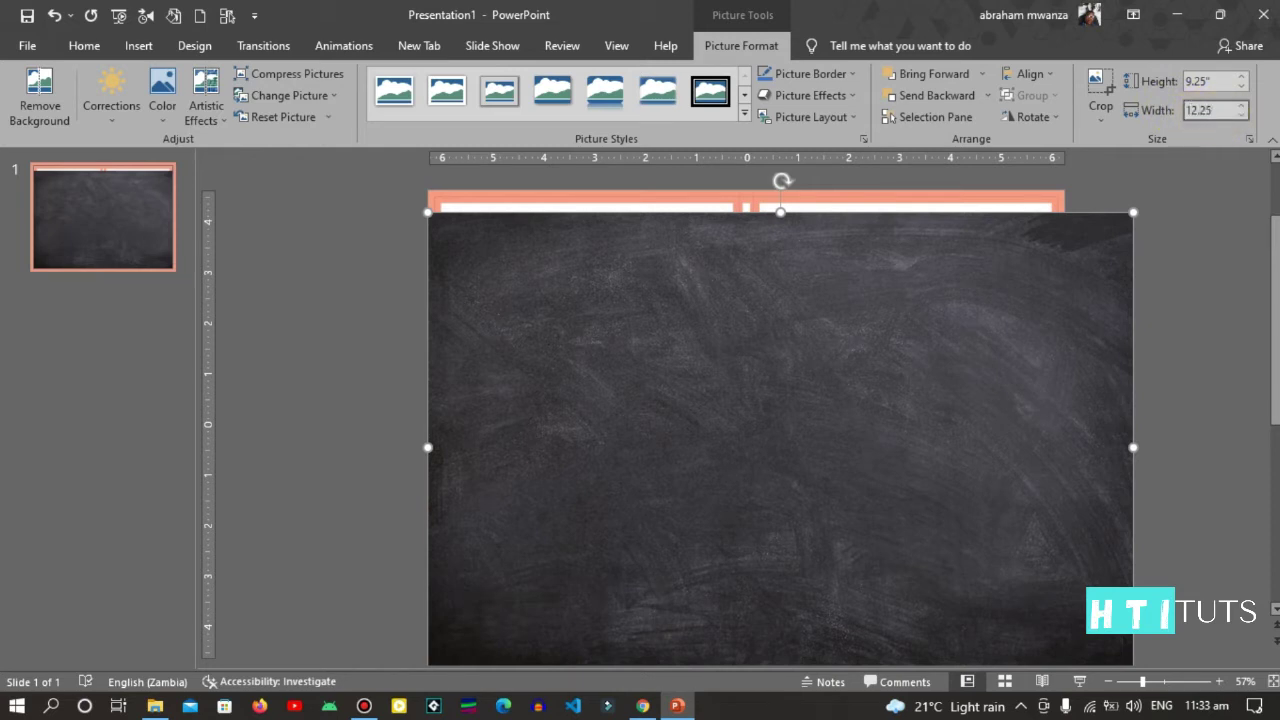
key(Return)
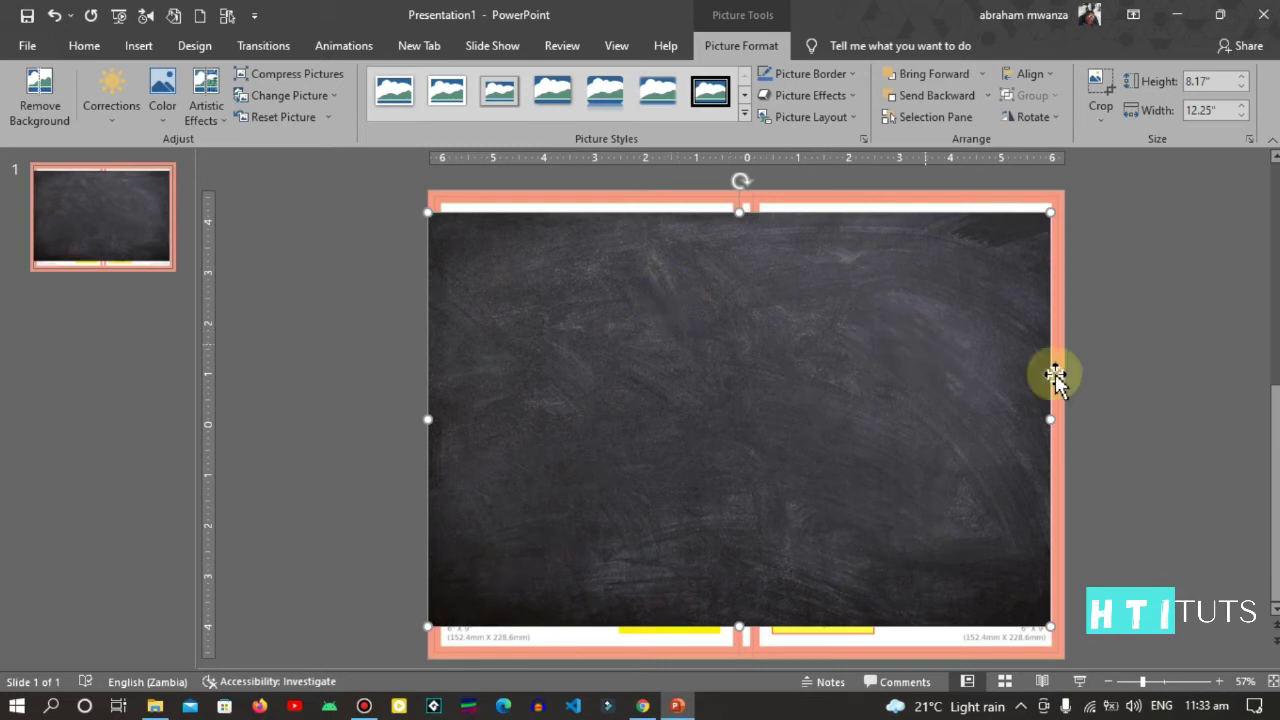
key(Delete)
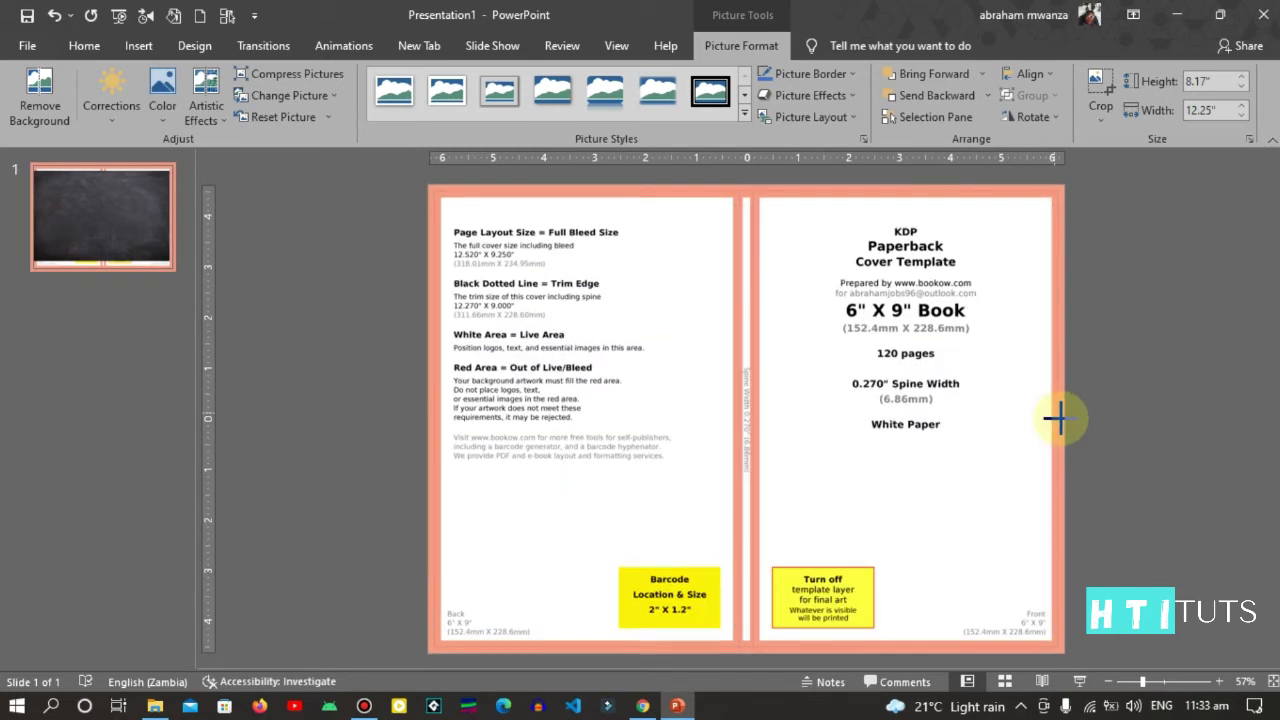
Stretch and reposition the chalkboard so it fills the entire slide
drag(1056, 418, 1064, 418)
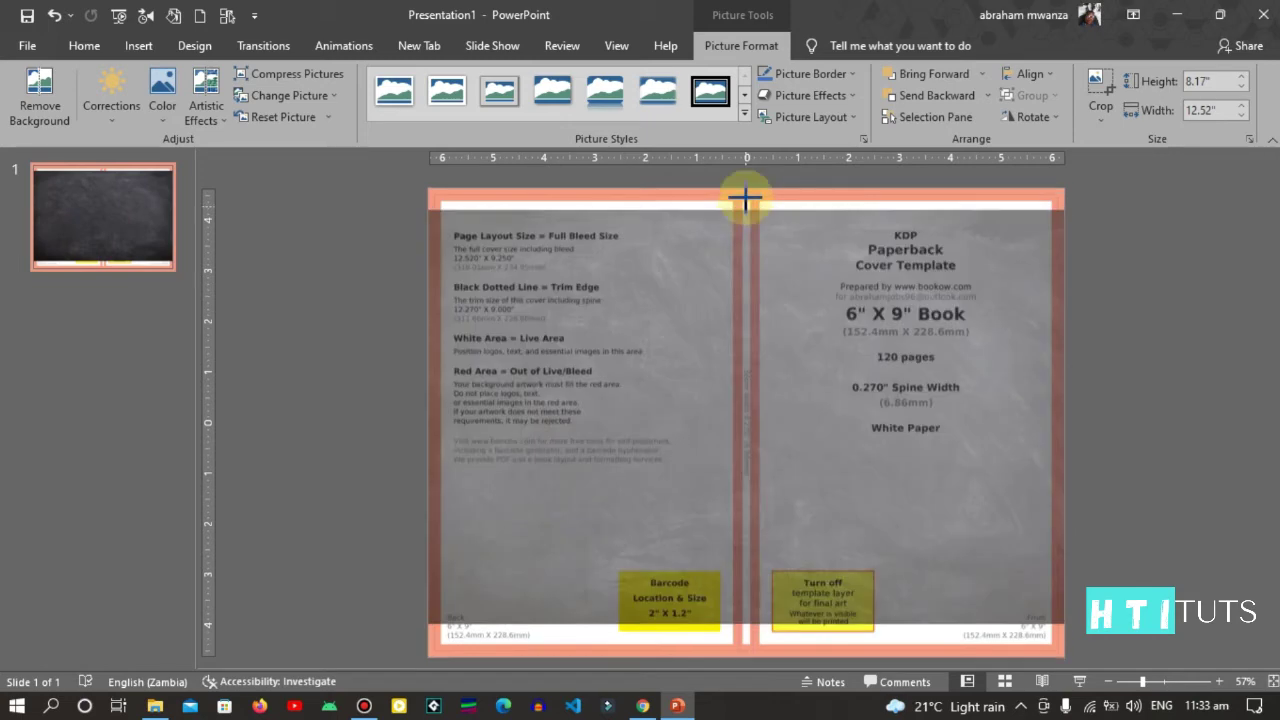
drag(747, 207, 740, 468)
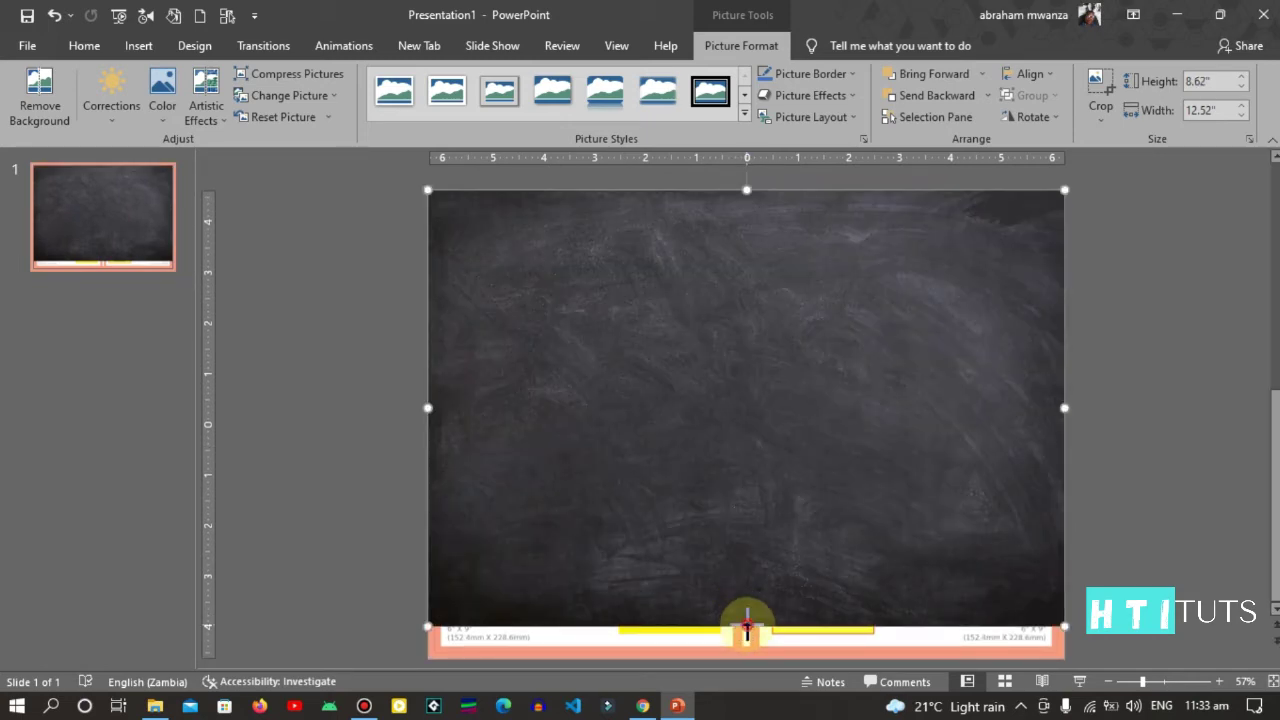
drag(746, 625, 747, 651)
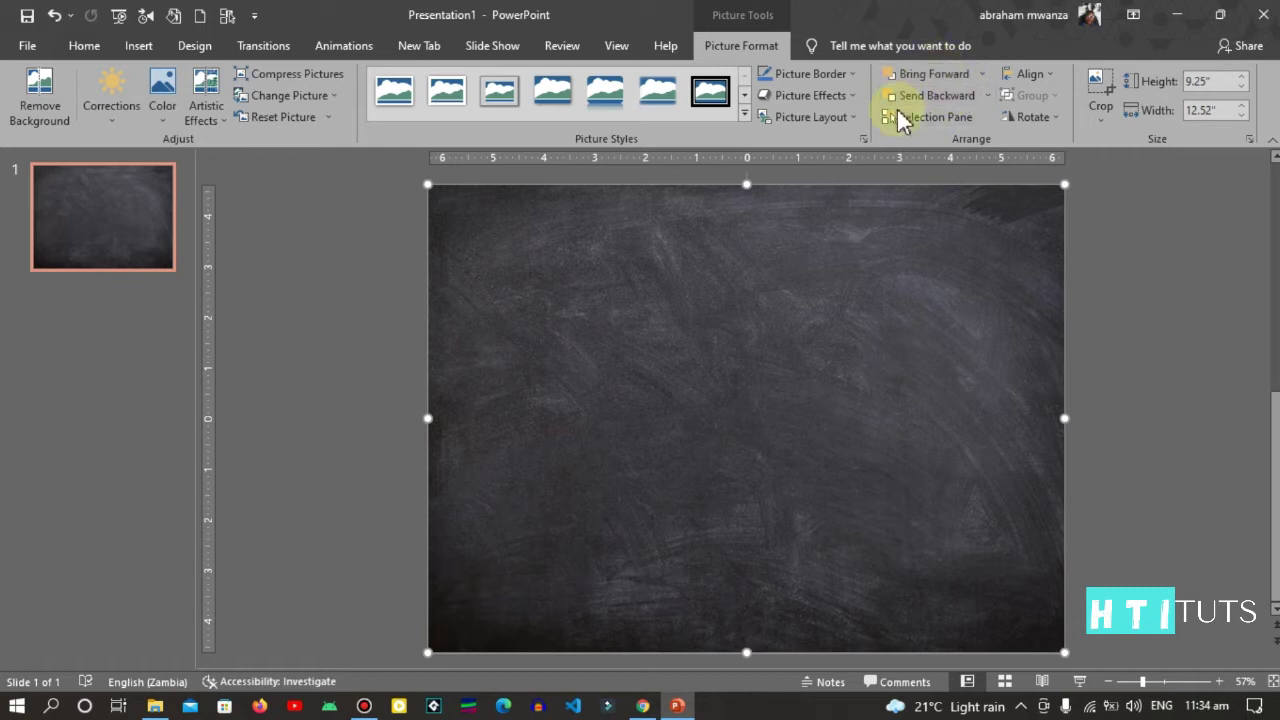
Send the chalkboard behind the template and turn on the slide guides
click(971, 97)
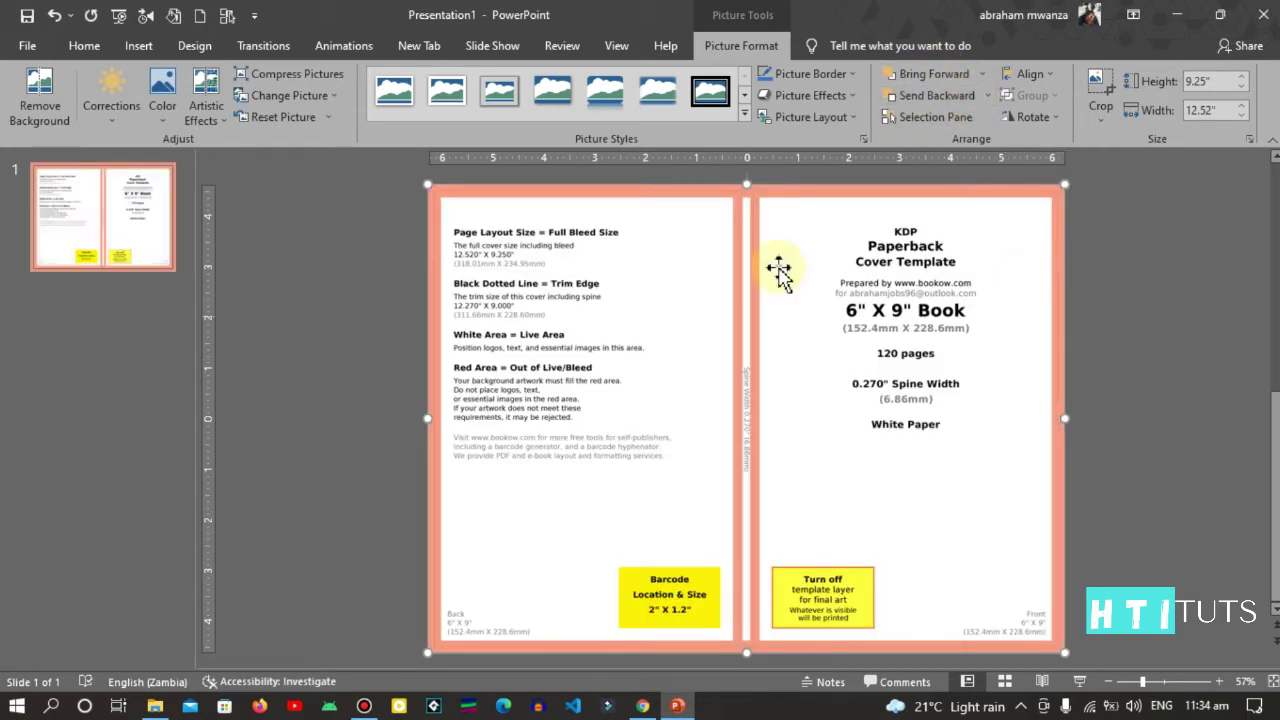
click(616, 50)
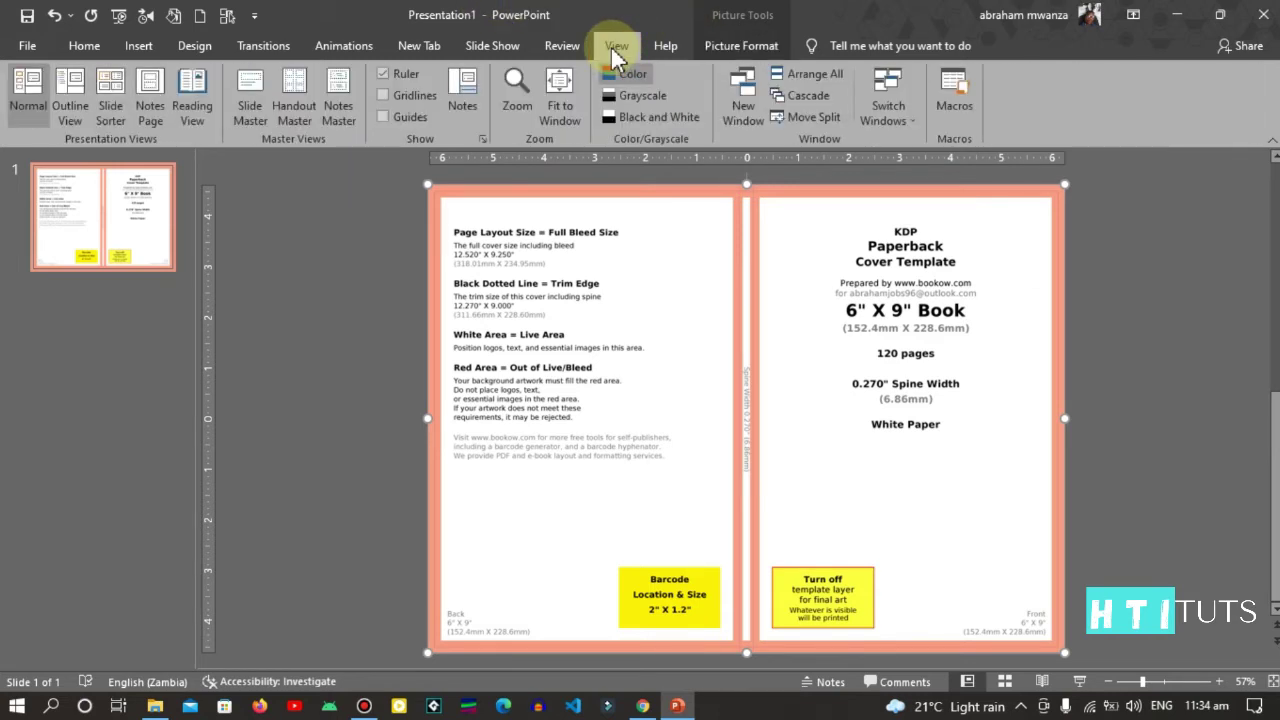
click(388, 117)
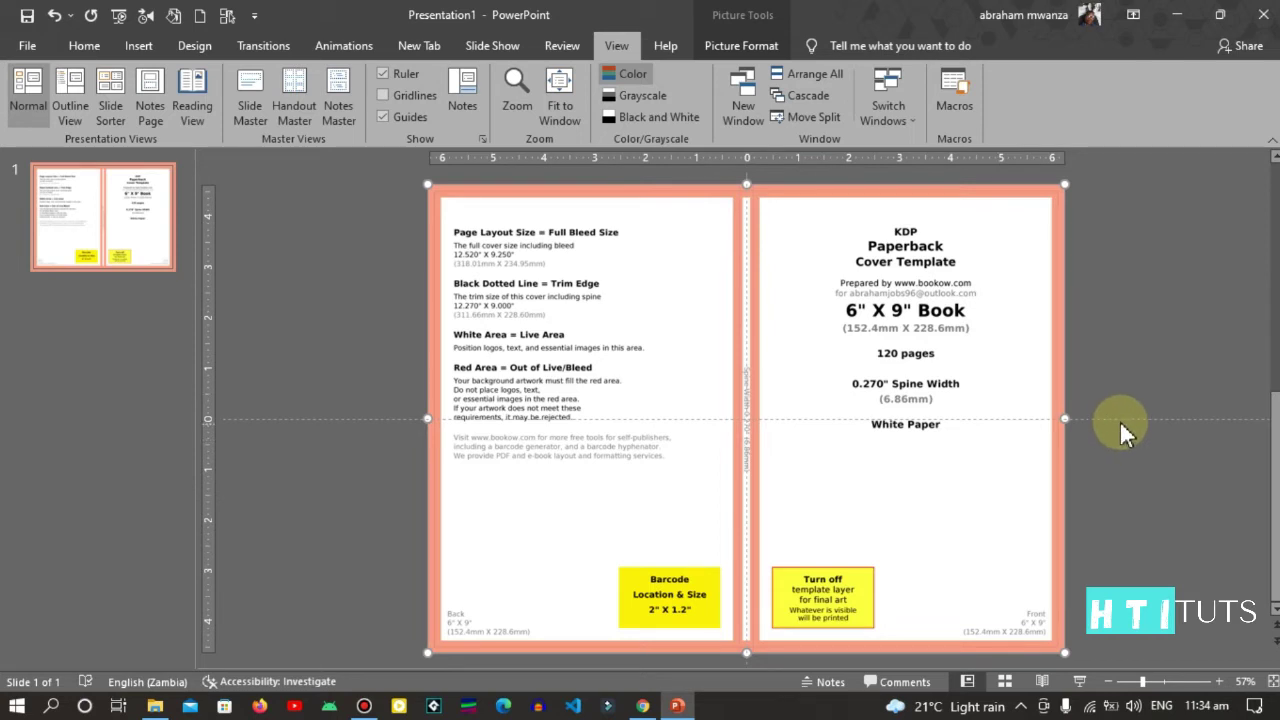
Align the horizontal guide with the top trim edge and a vertical guide with the spine
drag(1120, 418, 1096, 188)
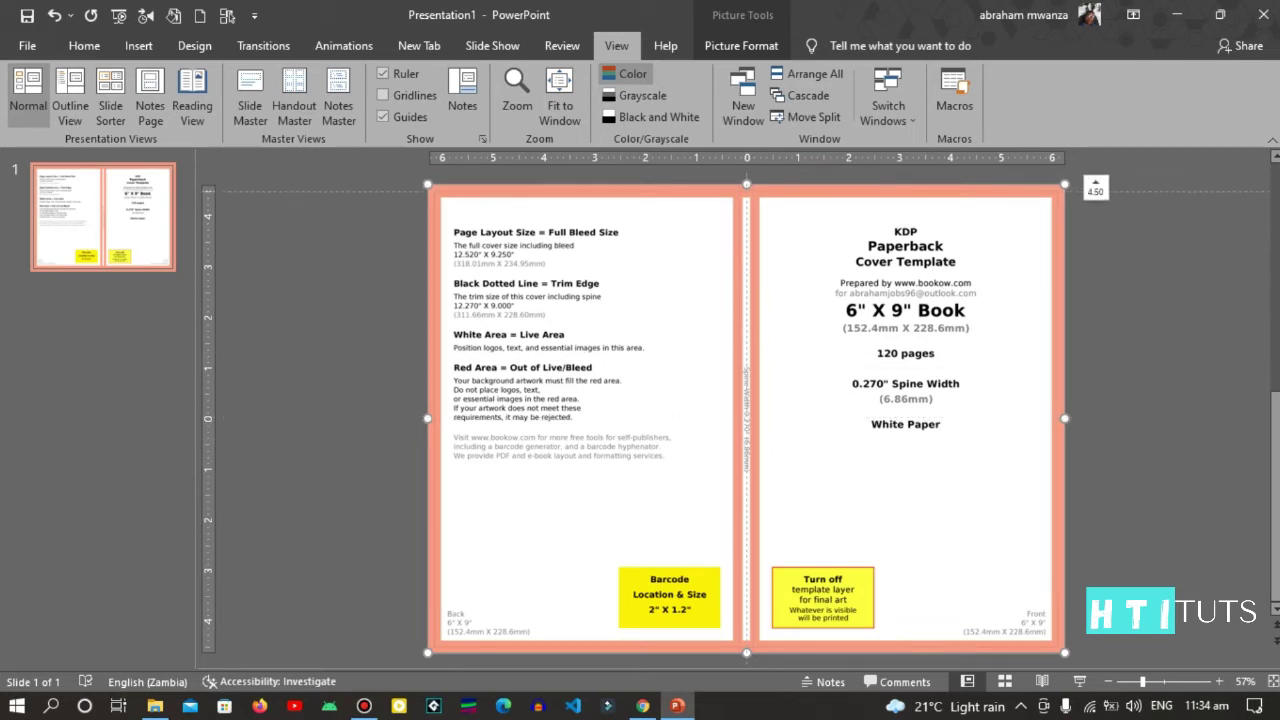
drag(1096, 188, 1096, 192)
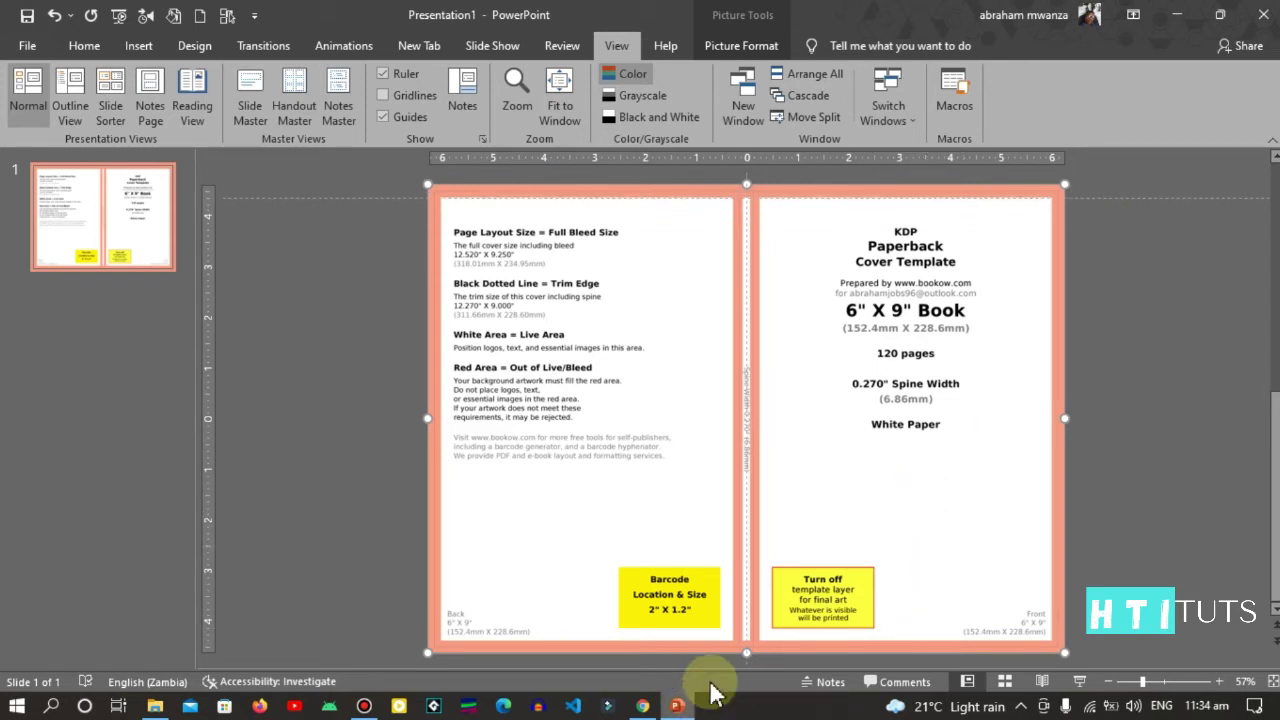
mouse_move(746, 652)
mouse_down()
mouse_move(771, 653)
mouse_move(760, 655)
mouse_up()
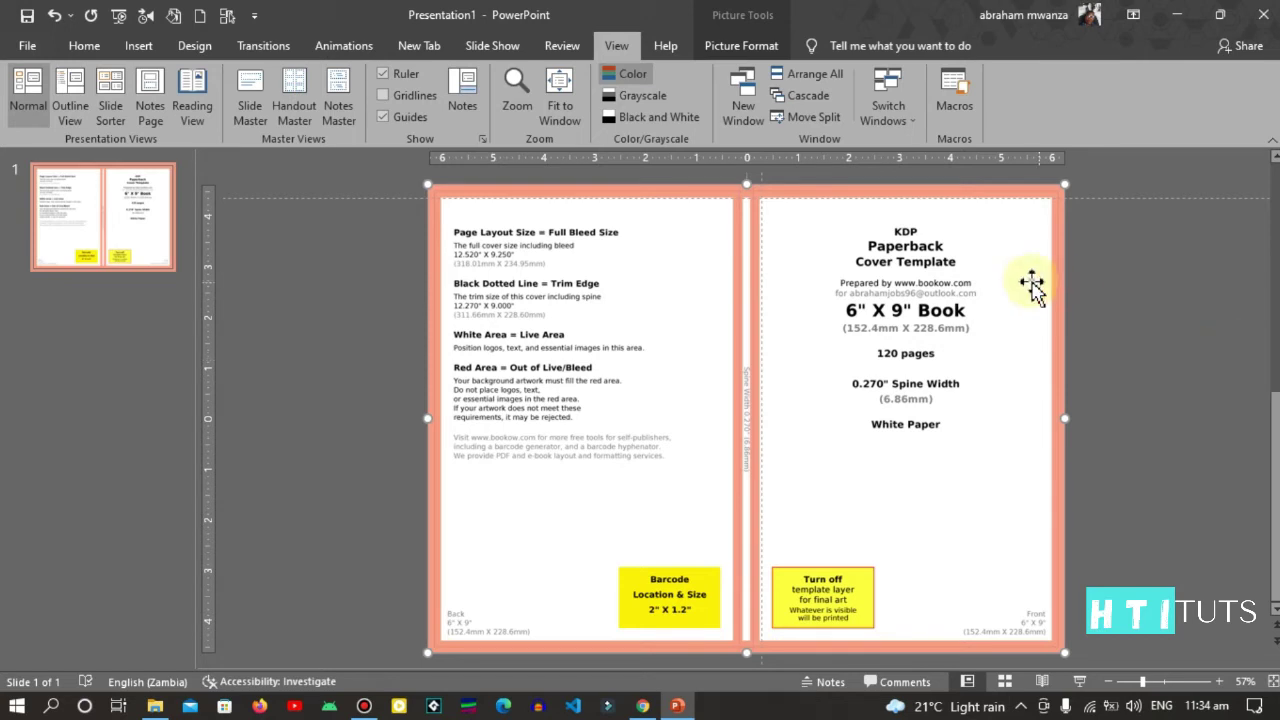
Add a front-cover text box reading 'Gym Log' with 'Book' on a second line, and select its text
click(135, 50)
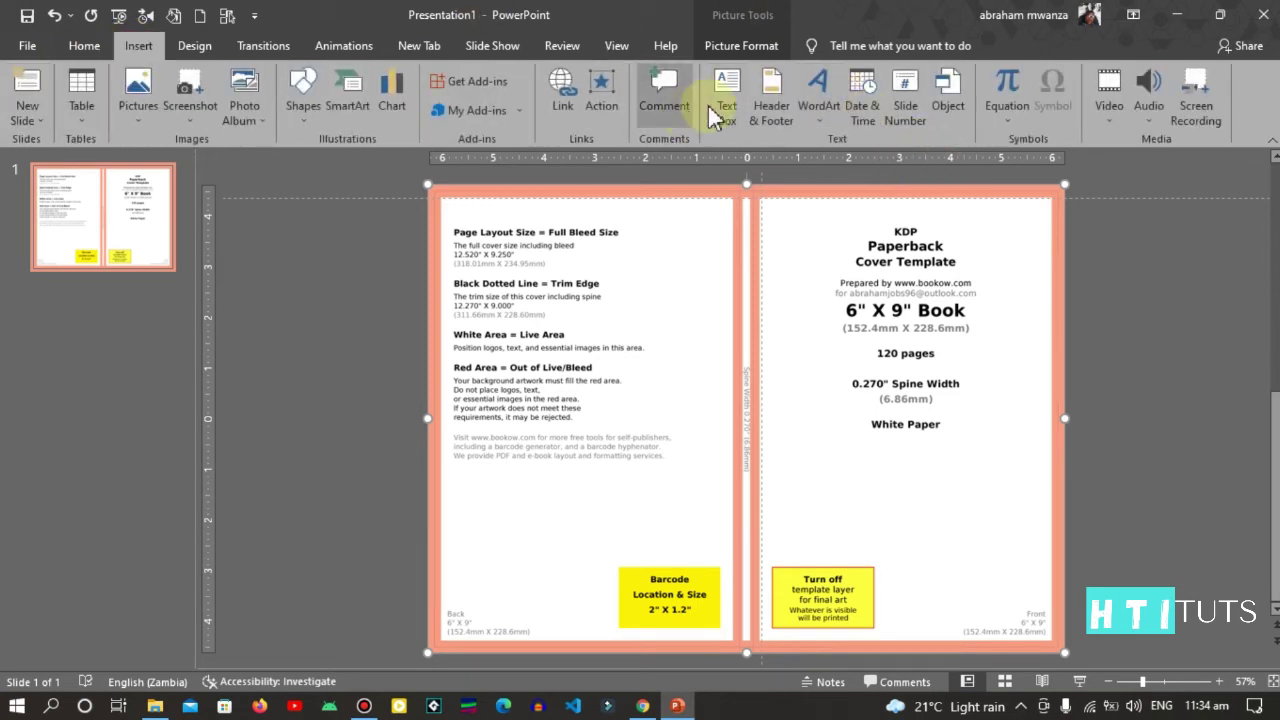
click(727, 98)
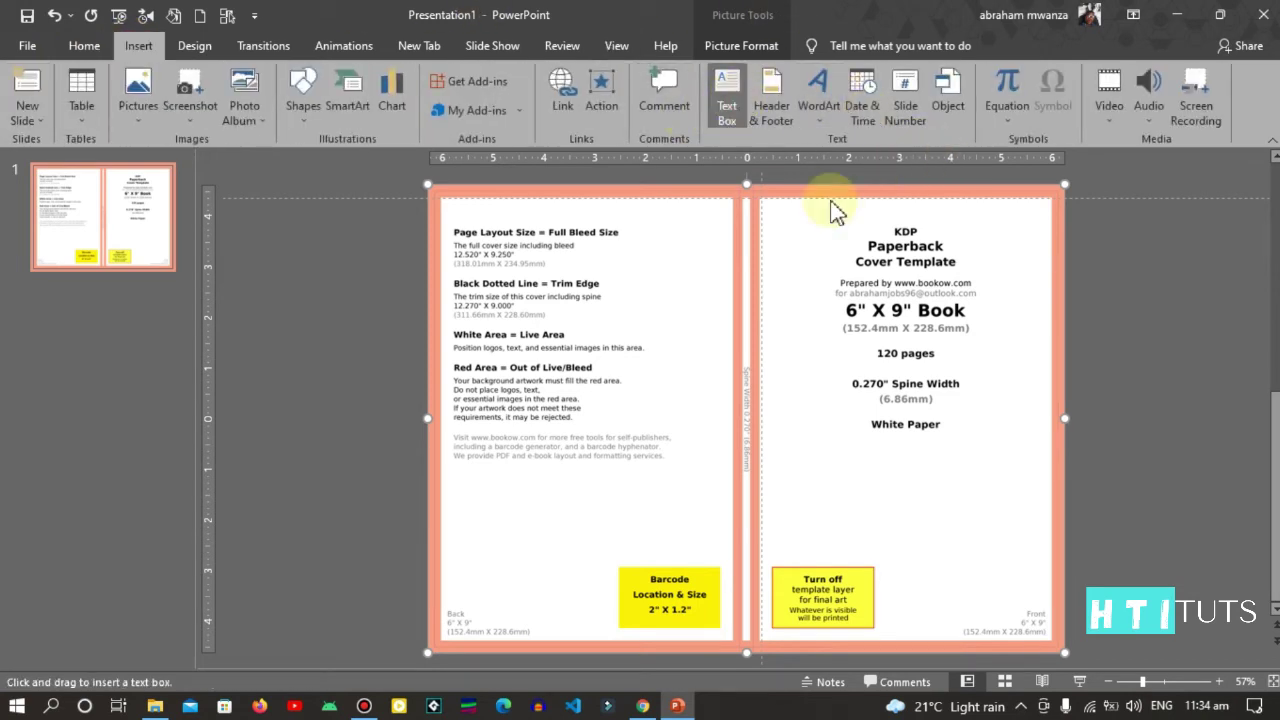
click(823, 380)
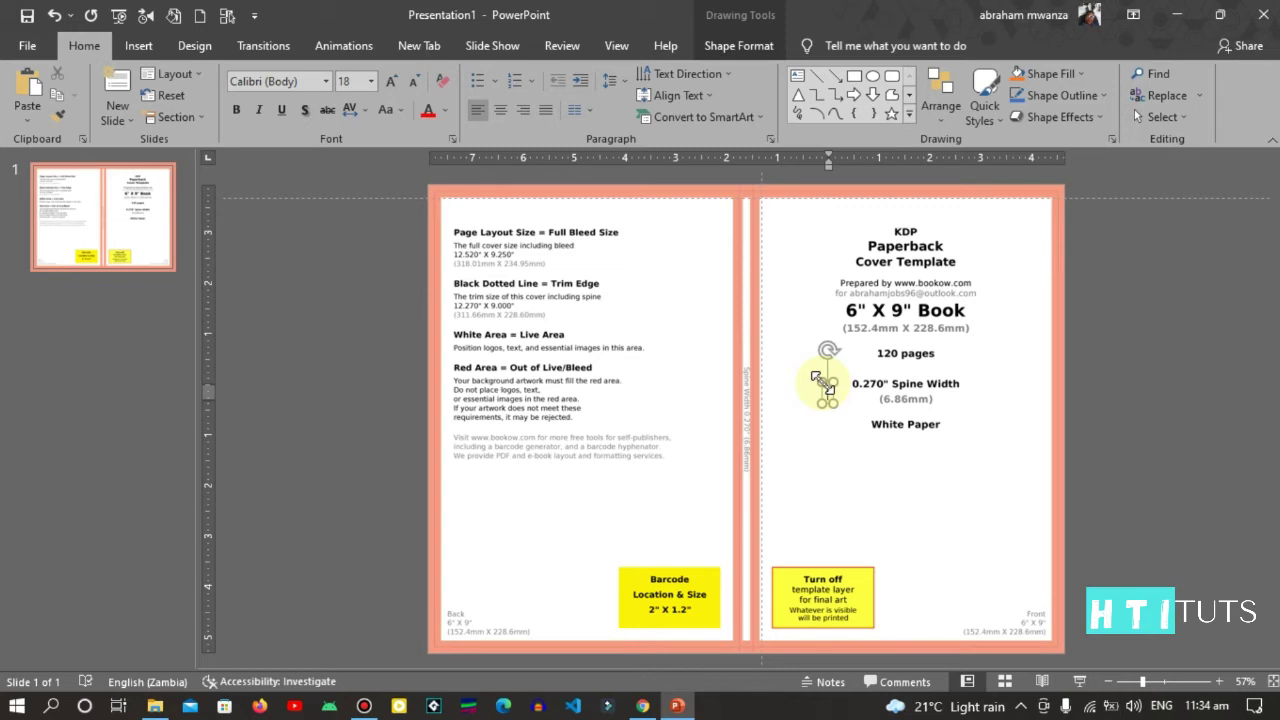
text(Gym)
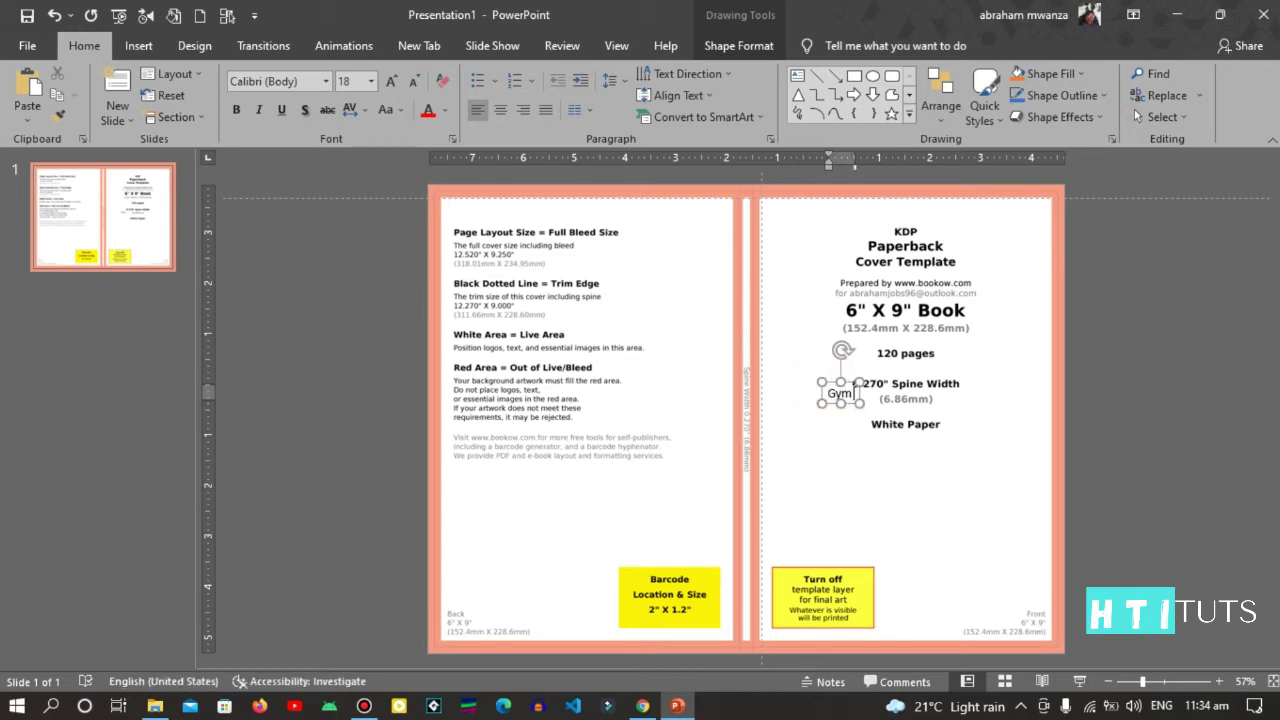
text( Log)
key(Return)
text(Book)
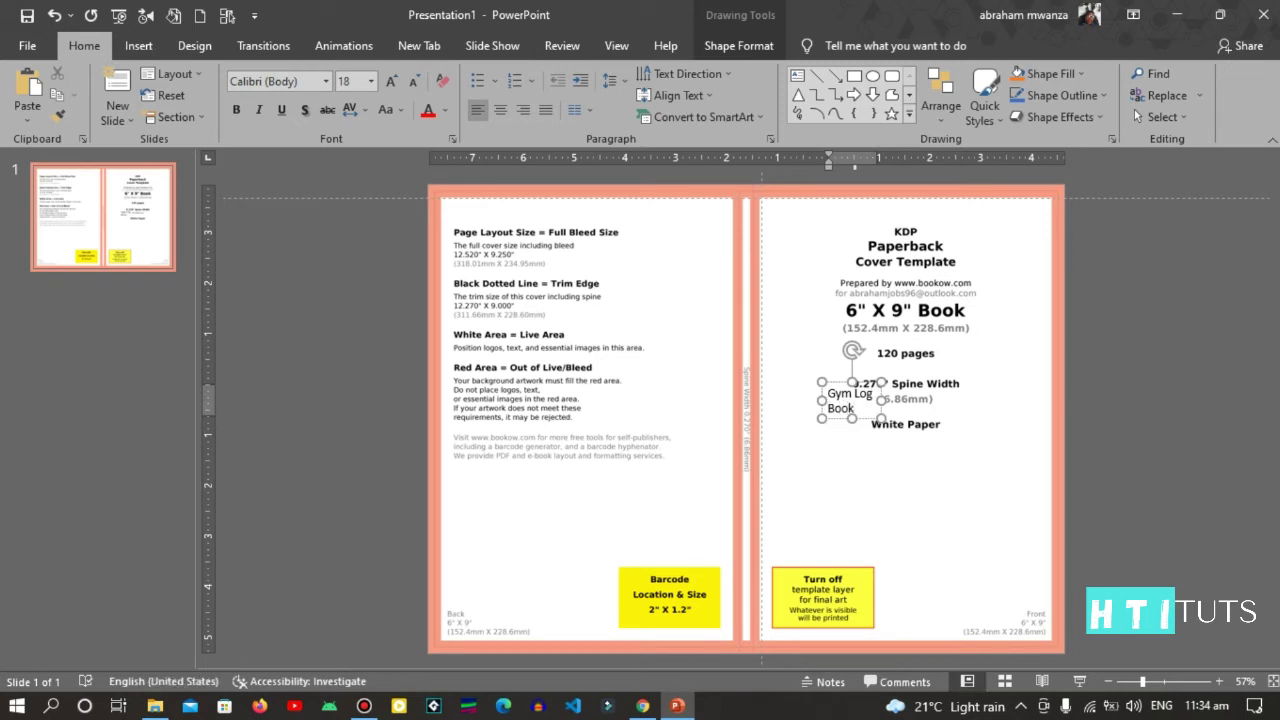
key(ctrl+a)
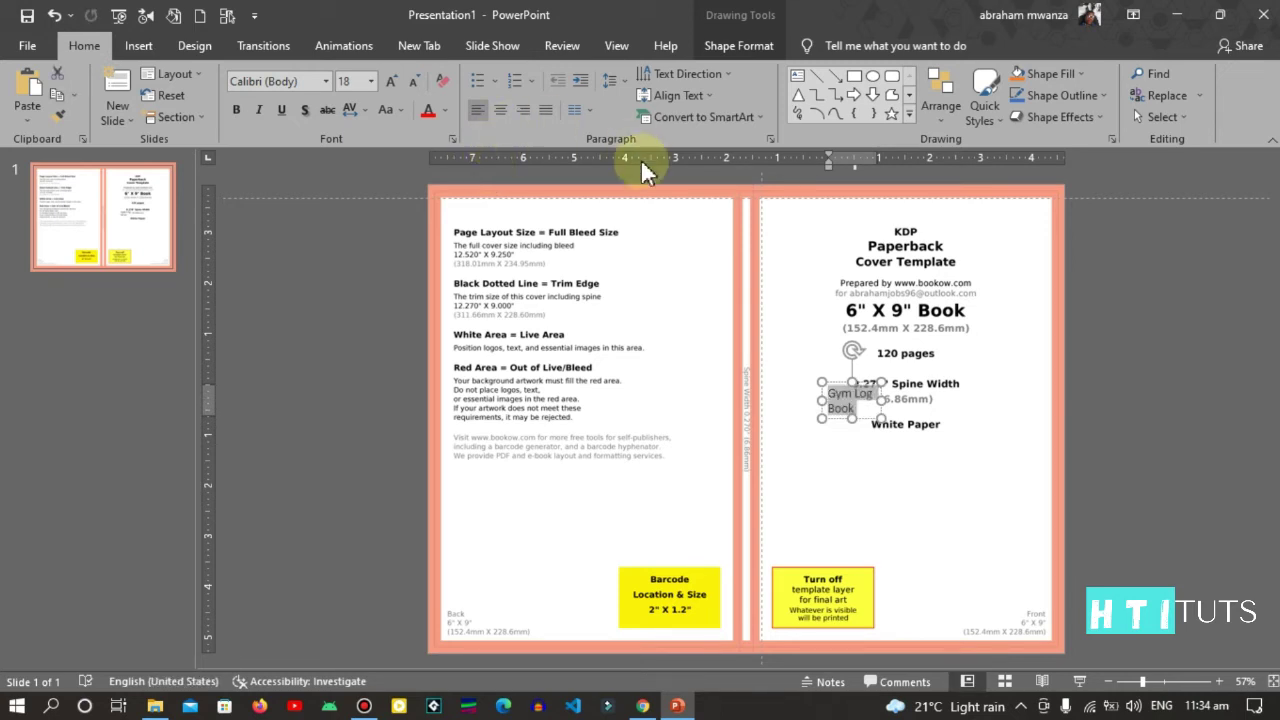
Enlarge the title text and set it in the Impact font
click(393, 81)
click(393, 81)
click(395, 82)
click(395, 82)
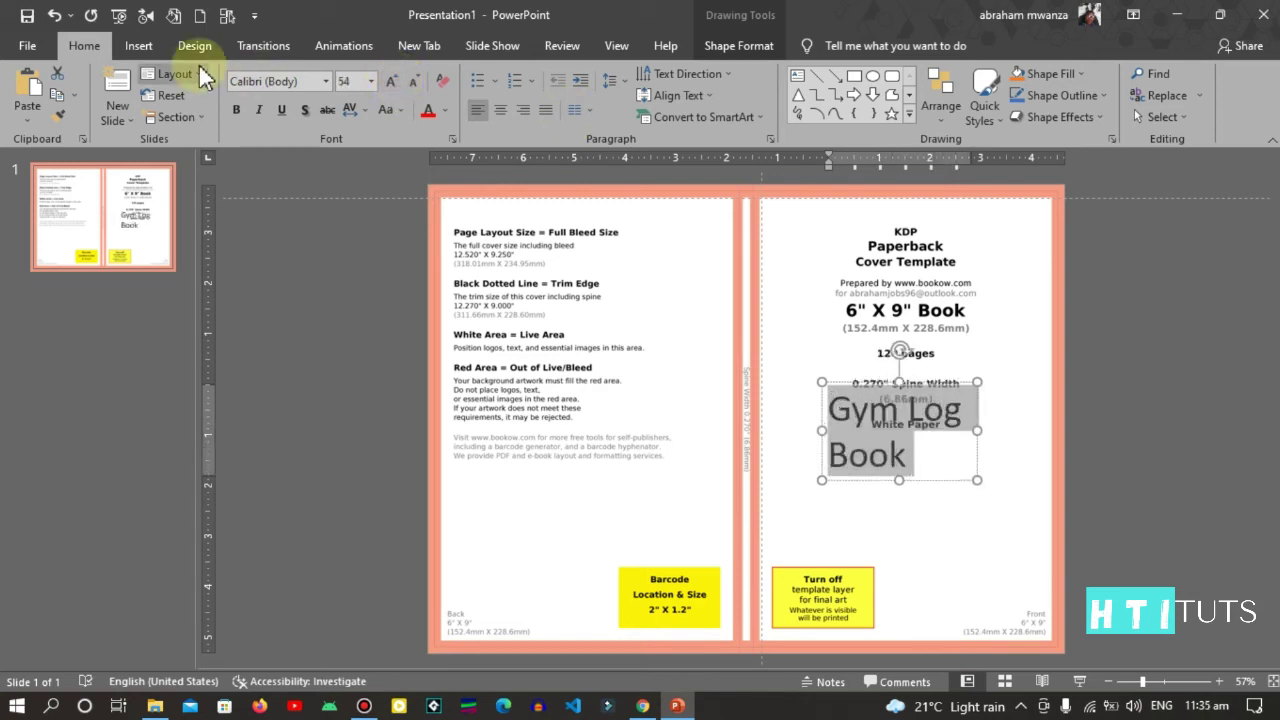
click(253, 84)
click(258, 81)
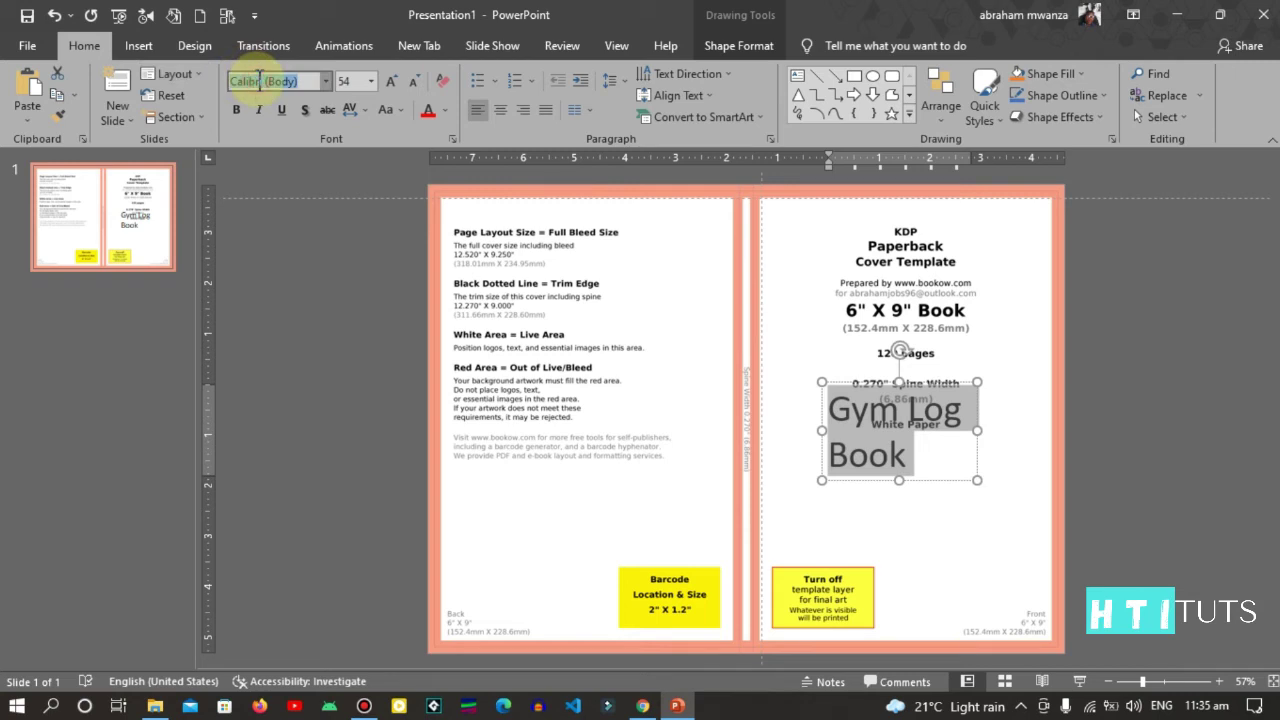
text(Impact)
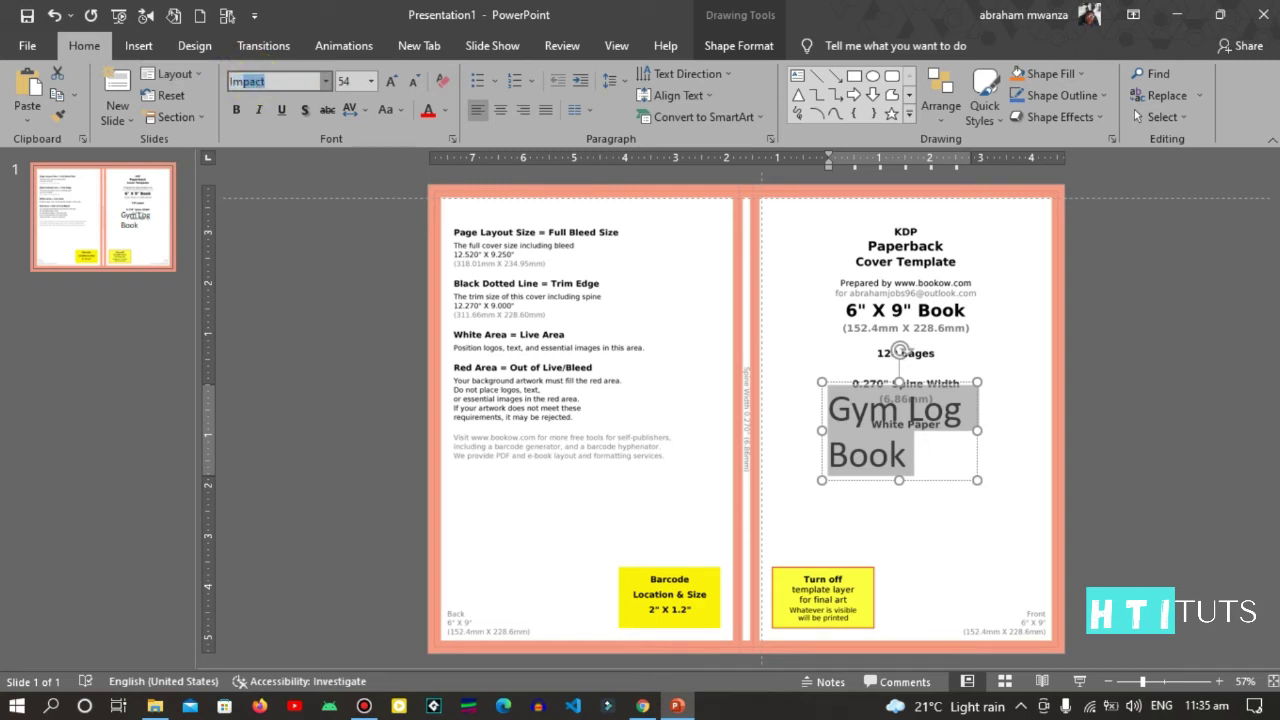
key(Return)
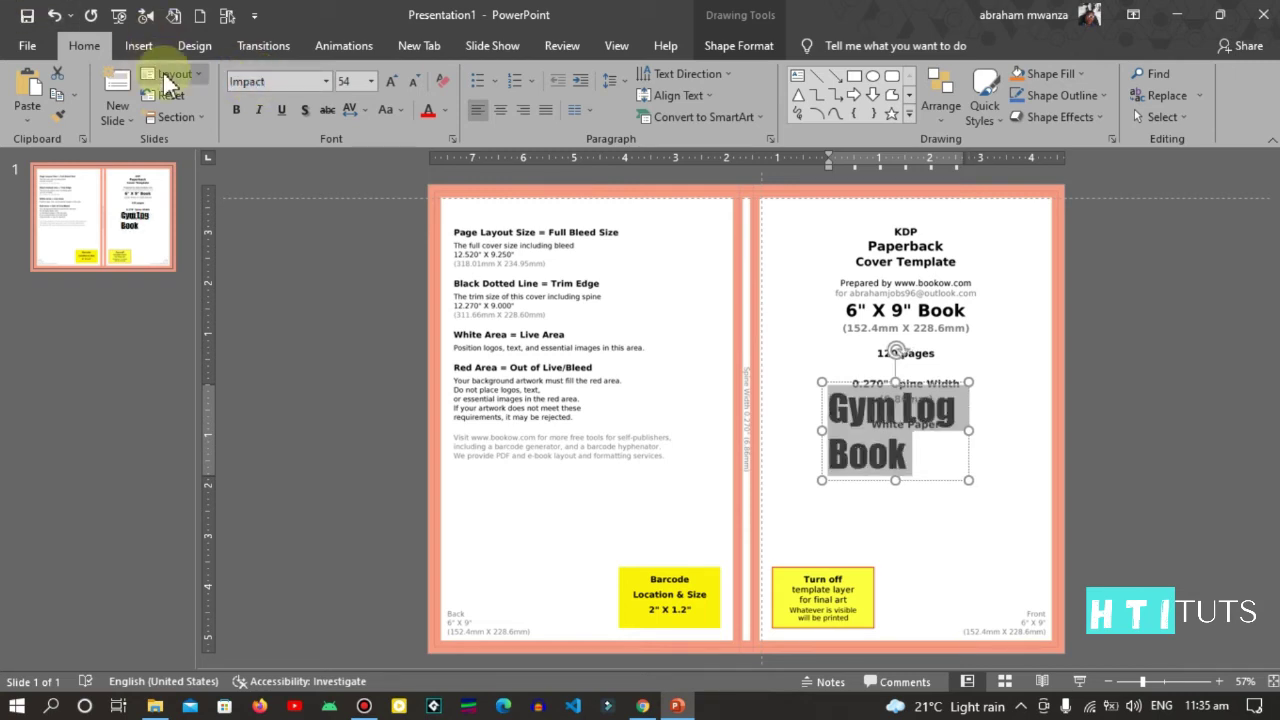
Make the title bold, centred and 72 pt, moved higher on the front cover
click(237, 110)
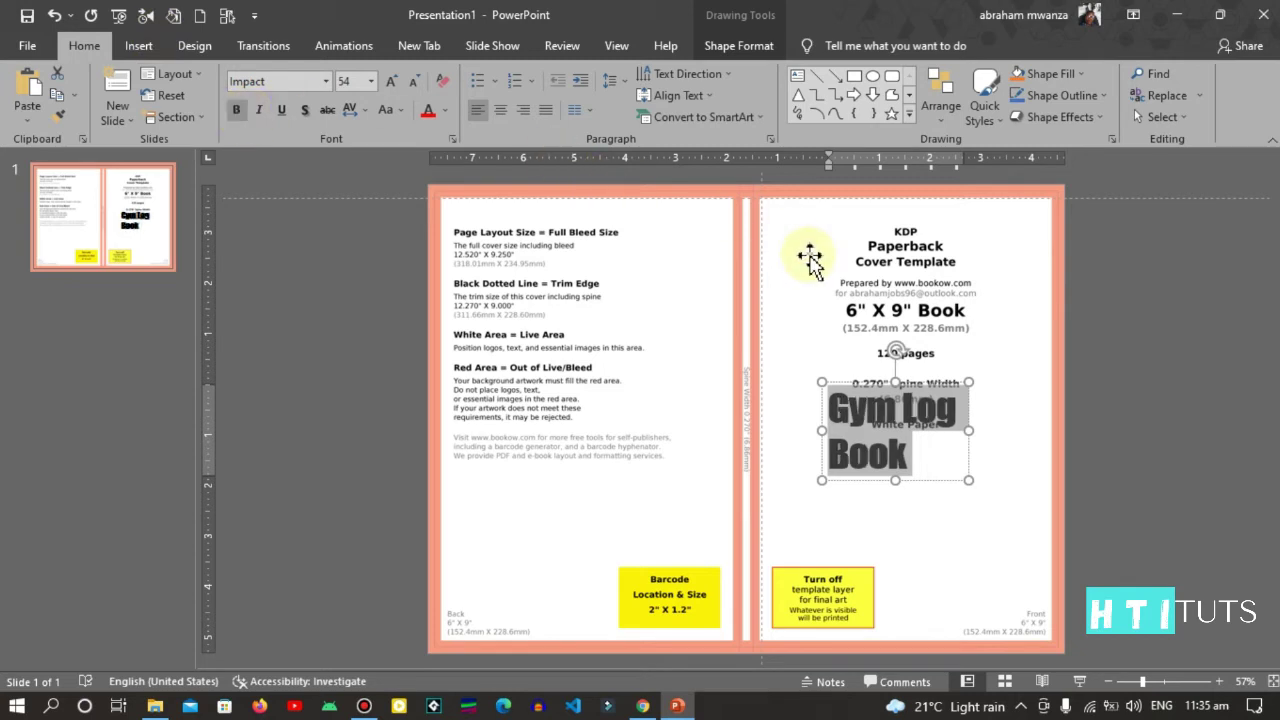
drag(917, 385, 931, 313)
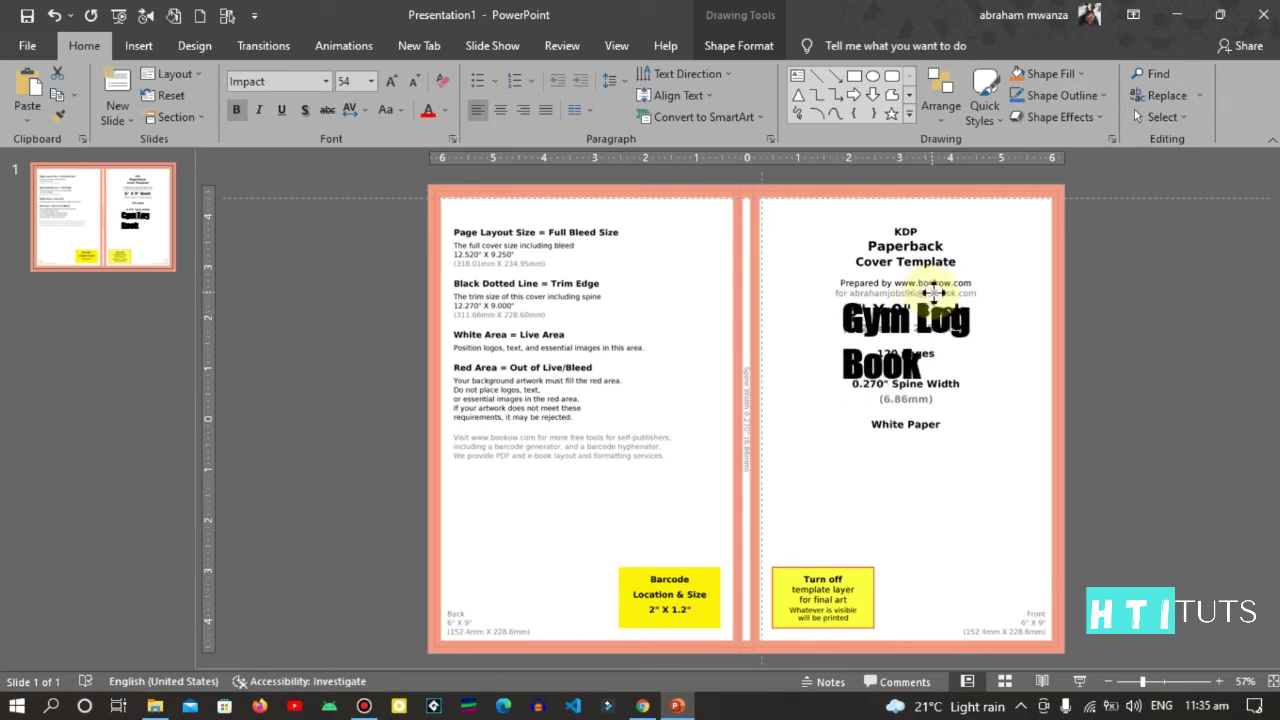
drag(931, 313, 933, 295)
click(499, 107)
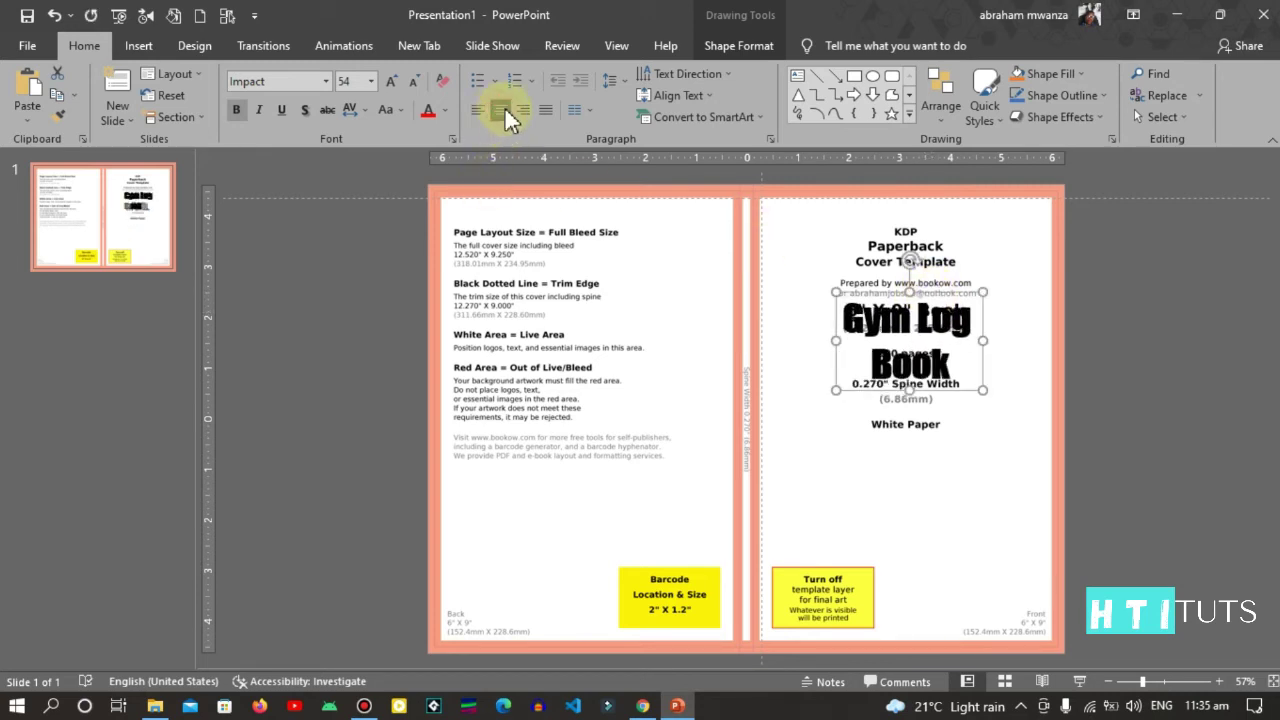
click(389, 81)
click(389, 81)
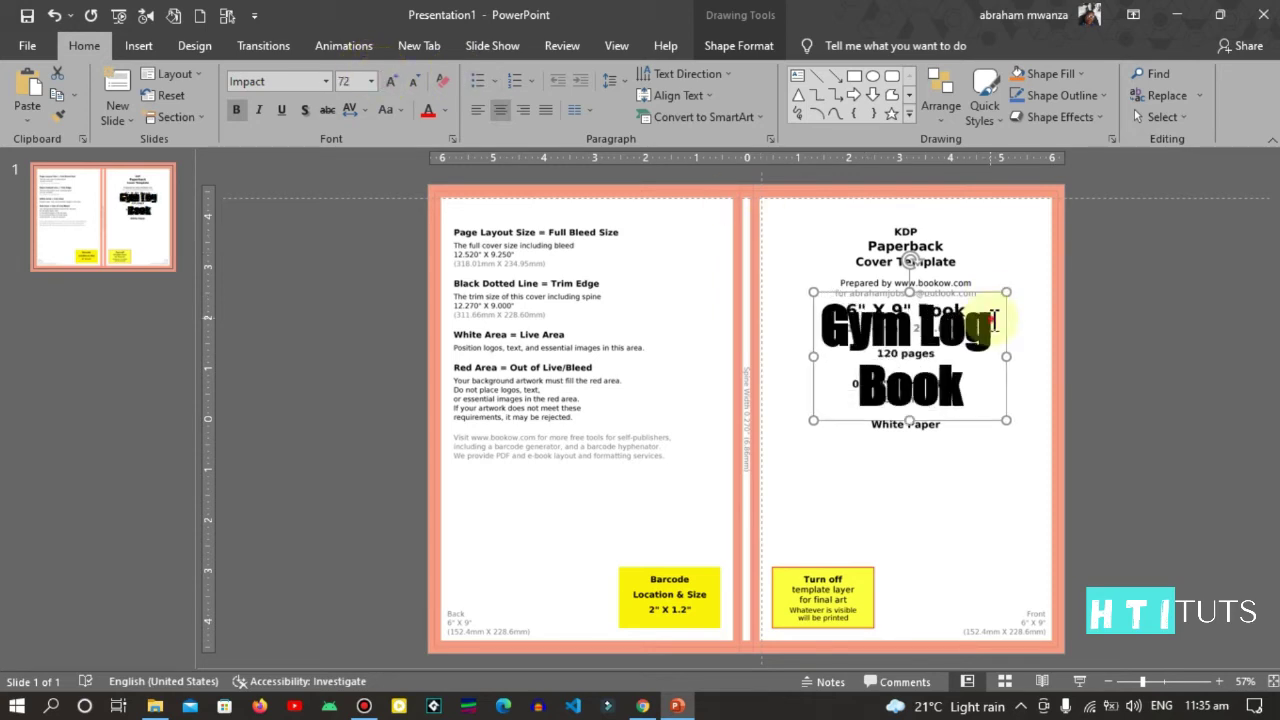
Colour the word 'Log' red in Forte font, leaving 'Gym' and 'Book' black
drag(993, 318, 918, 325)
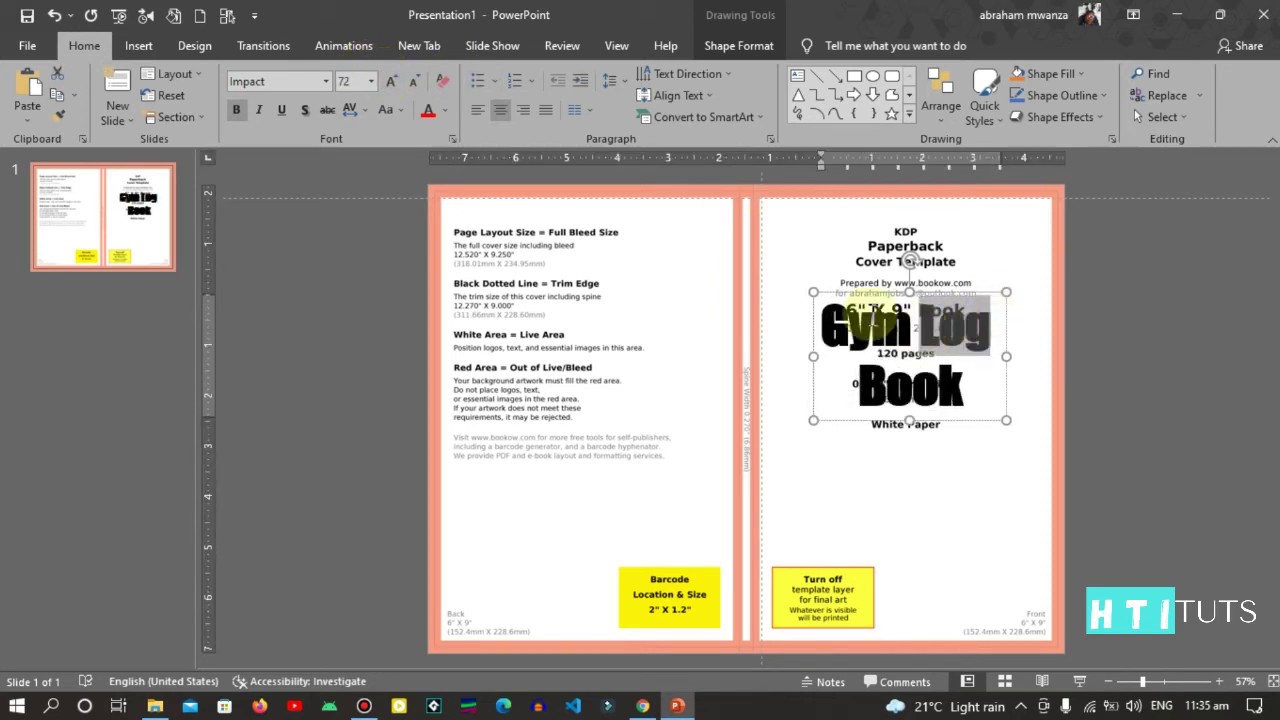
click(427, 107)
click(286, 81)
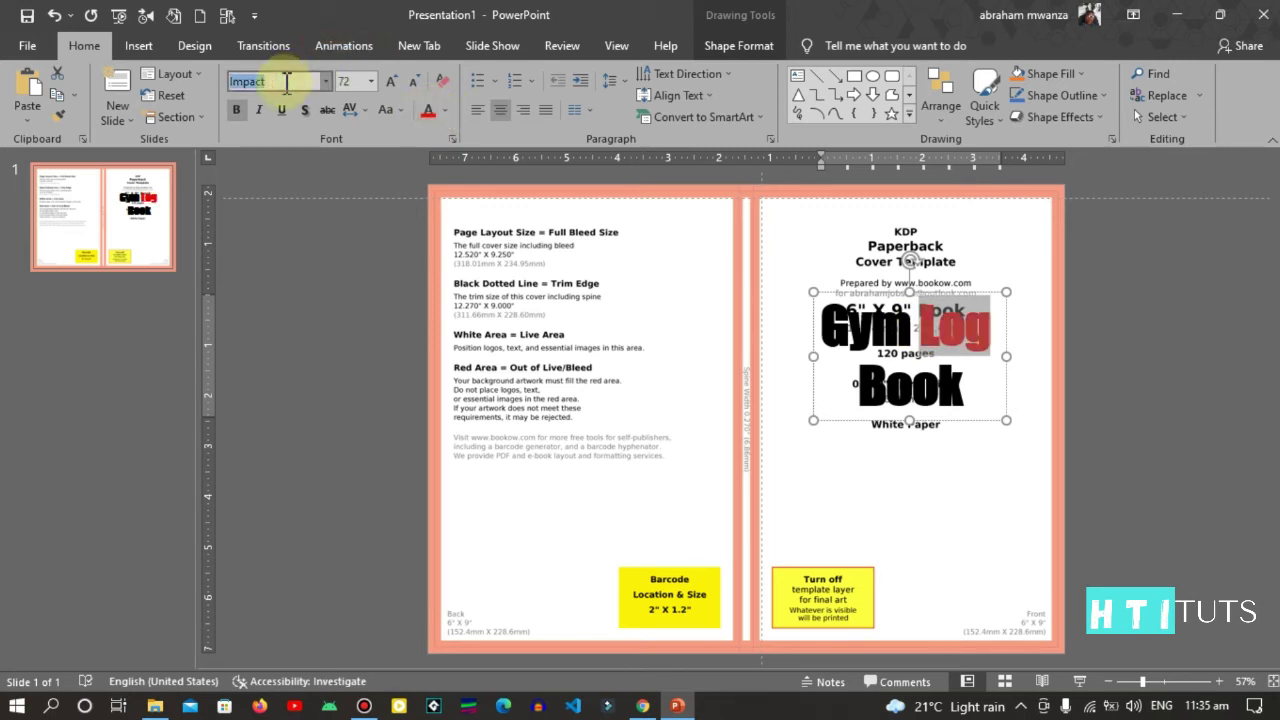
text(Forte)
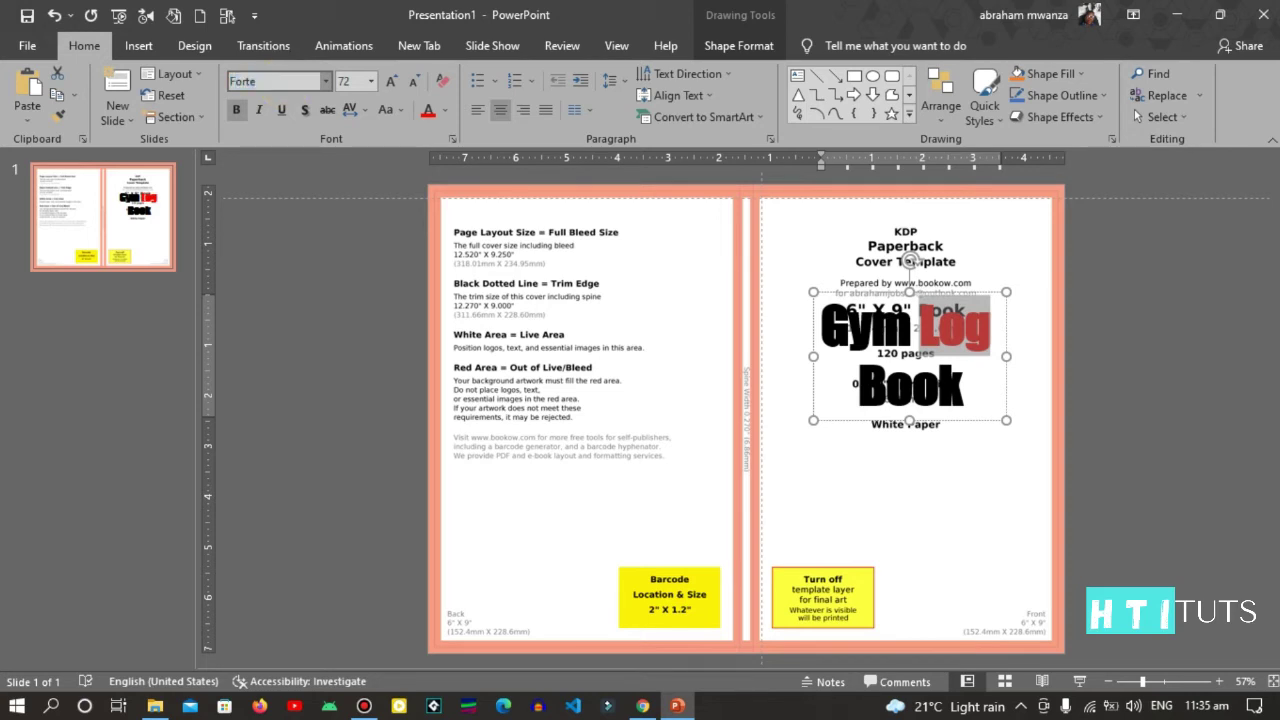
key(Return)
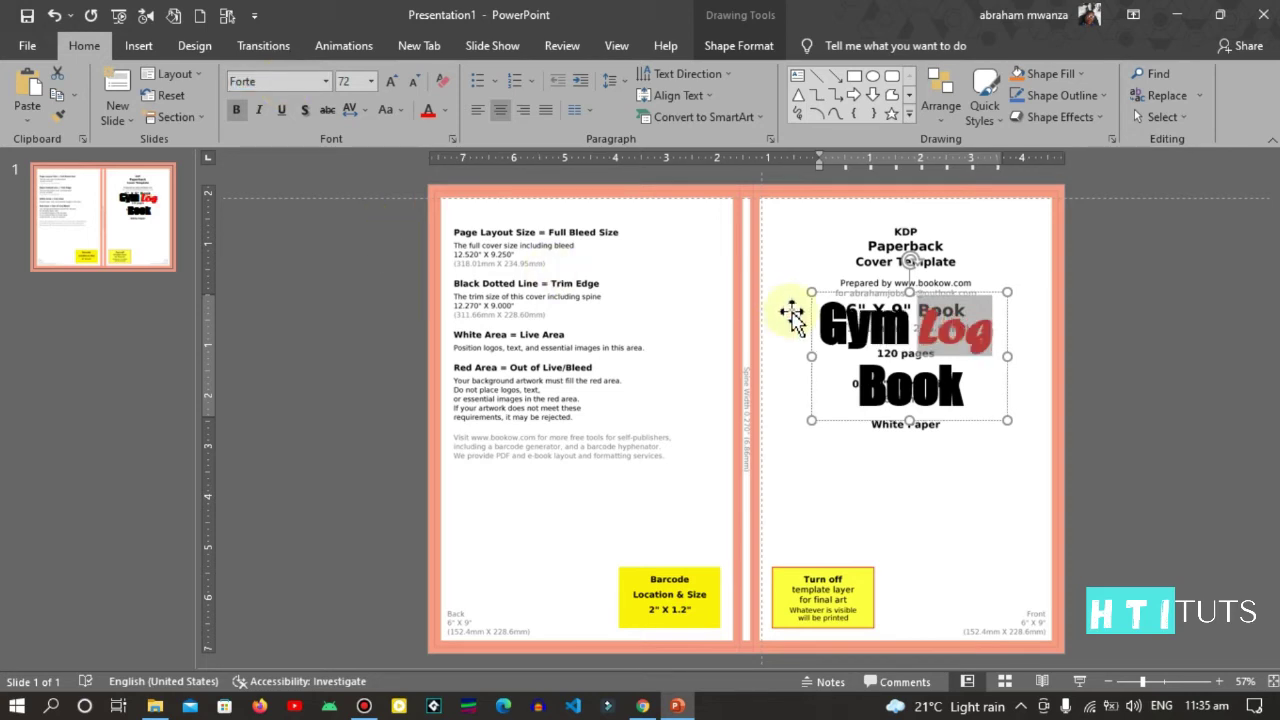
click(930, 285)
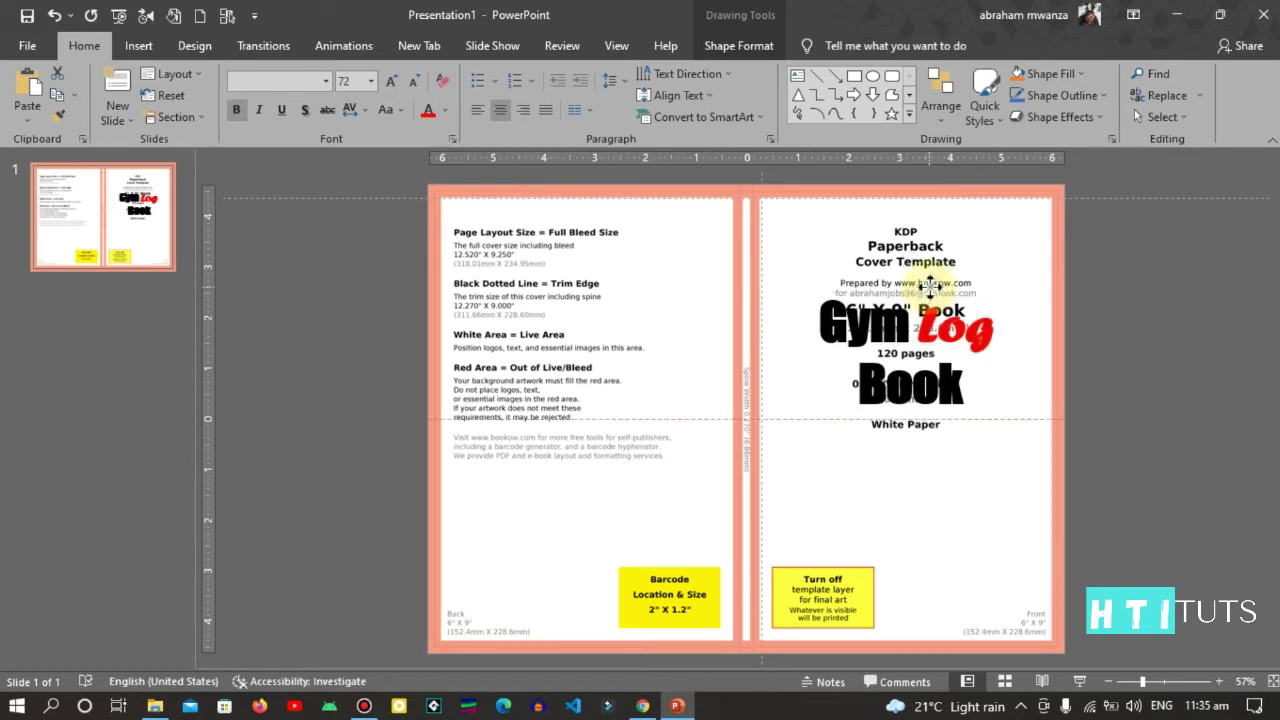
click(930, 290)
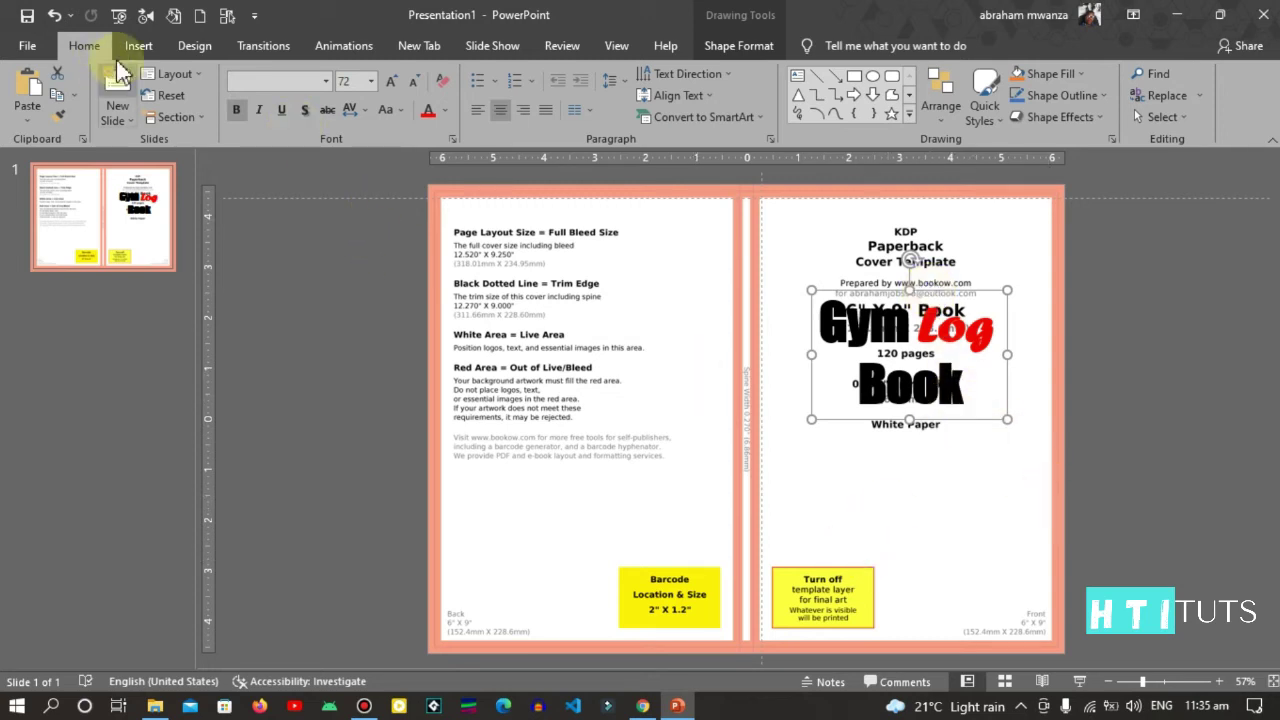
Insert a text box reading 'NO PAIN NO GAIN' on the back cover
click(134, 45)
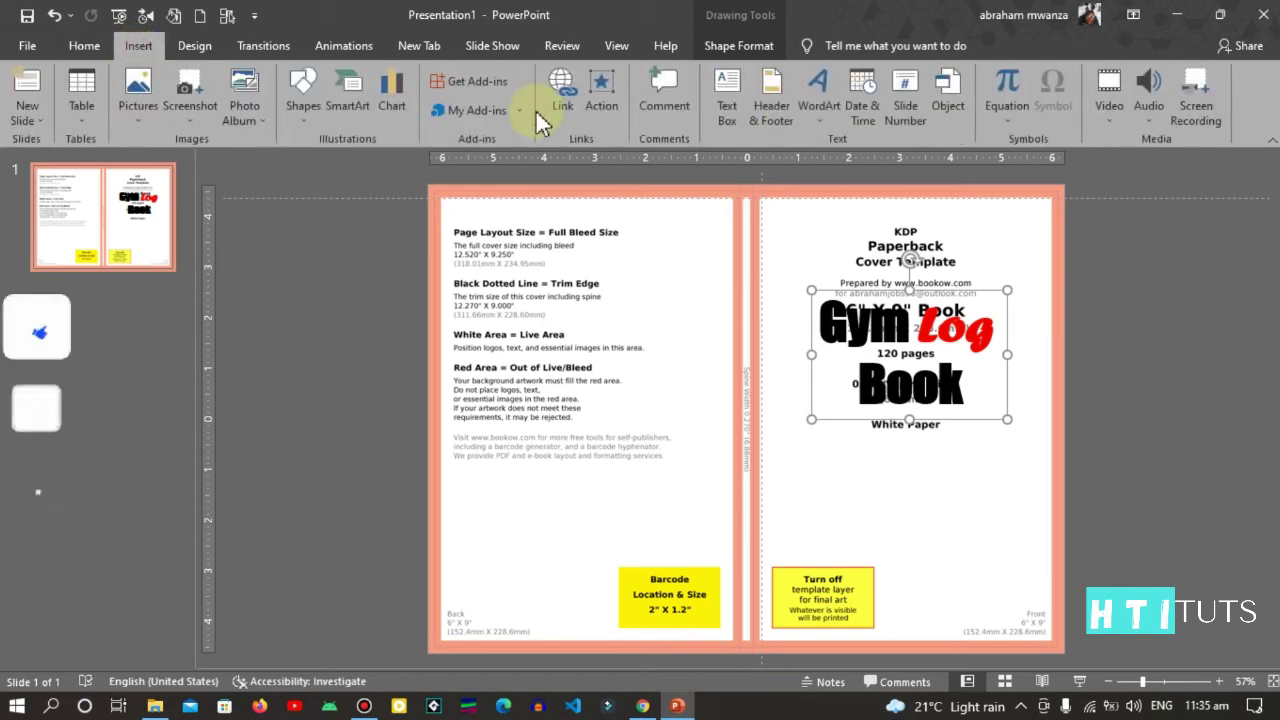
click(748, 106)
click(567, 395)
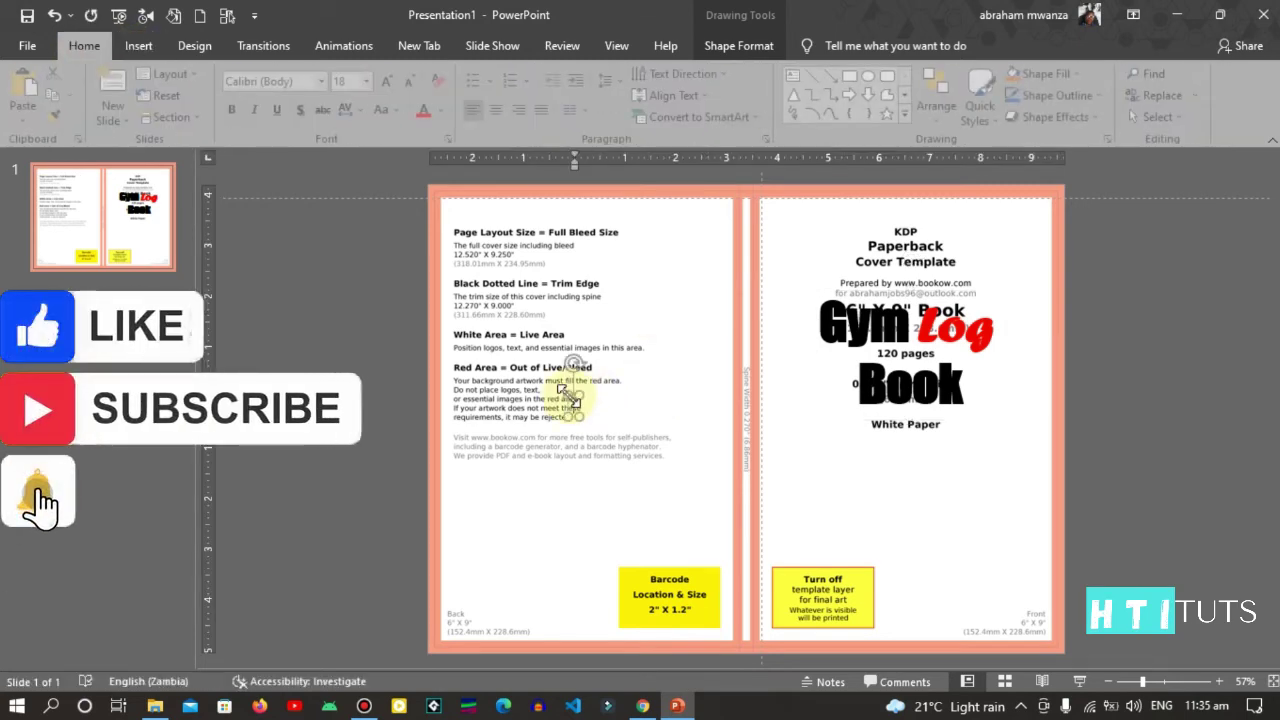
text(NO PAIN NO GAIN)
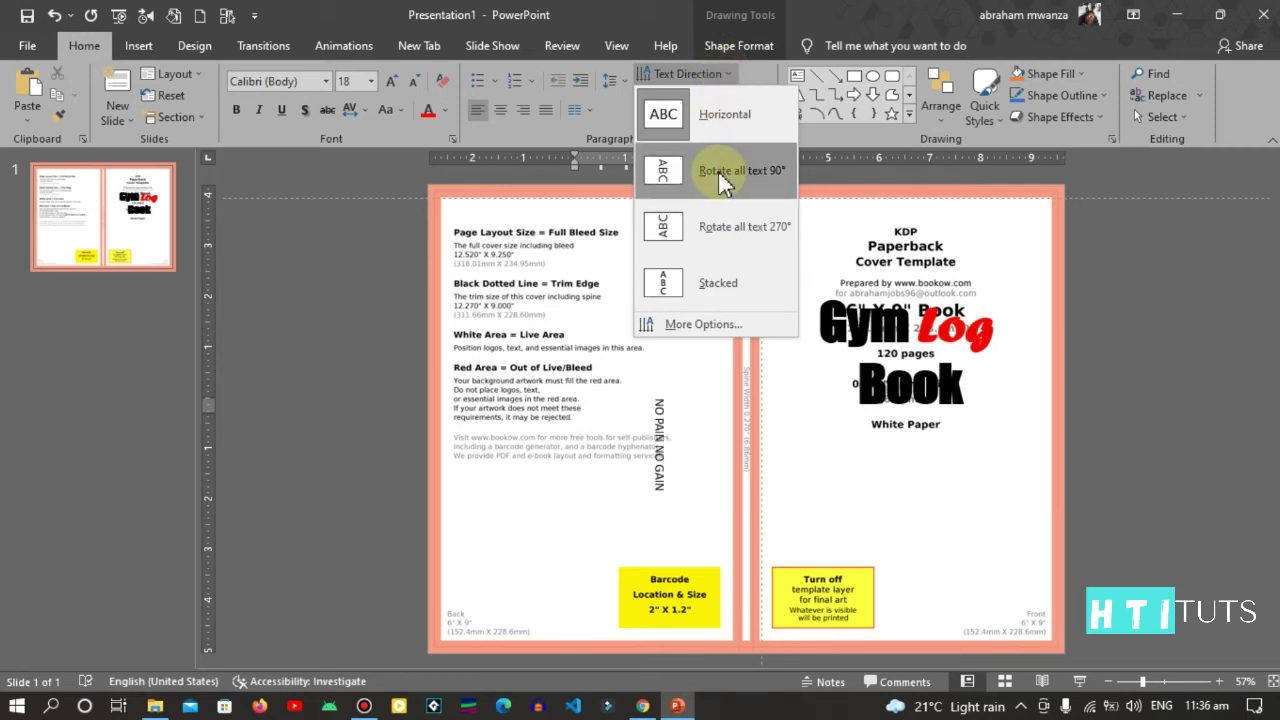
Rotate the slogan text 90° to vertical and move it onto the spine
click(718, 114)
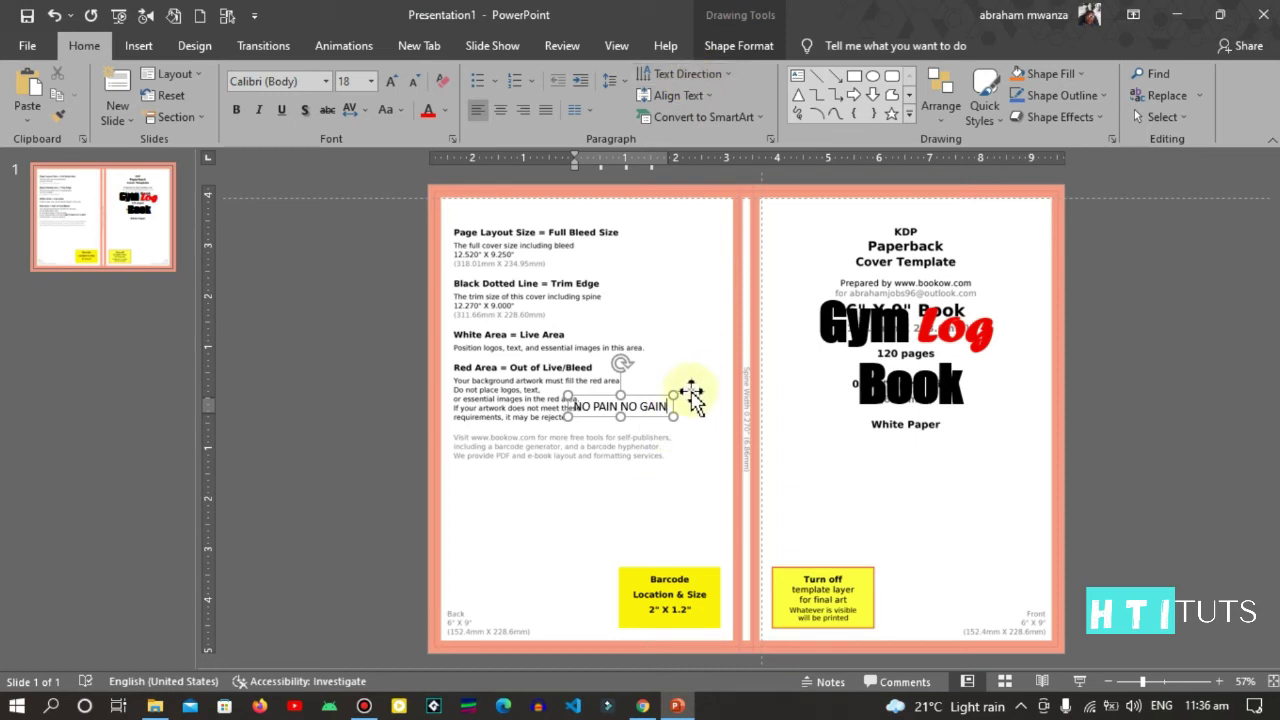
click(720, 74)
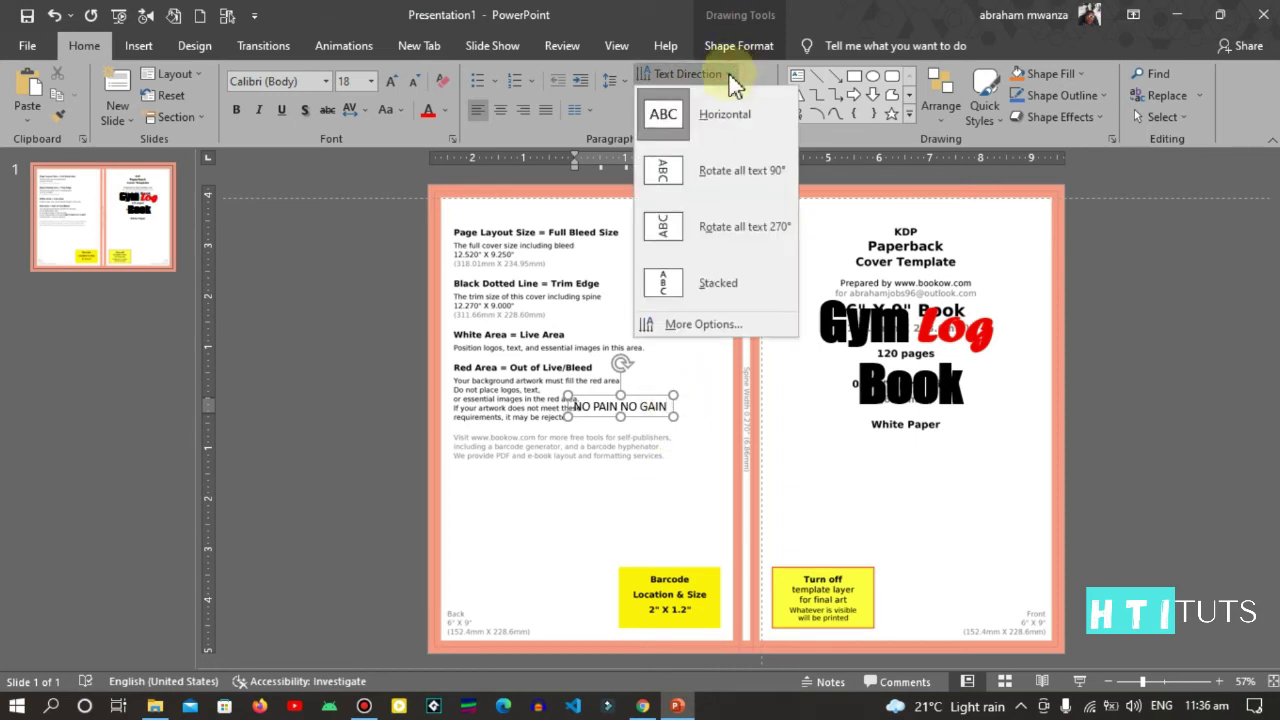
click(718, 172)
drag(669, 429, 757, 400)
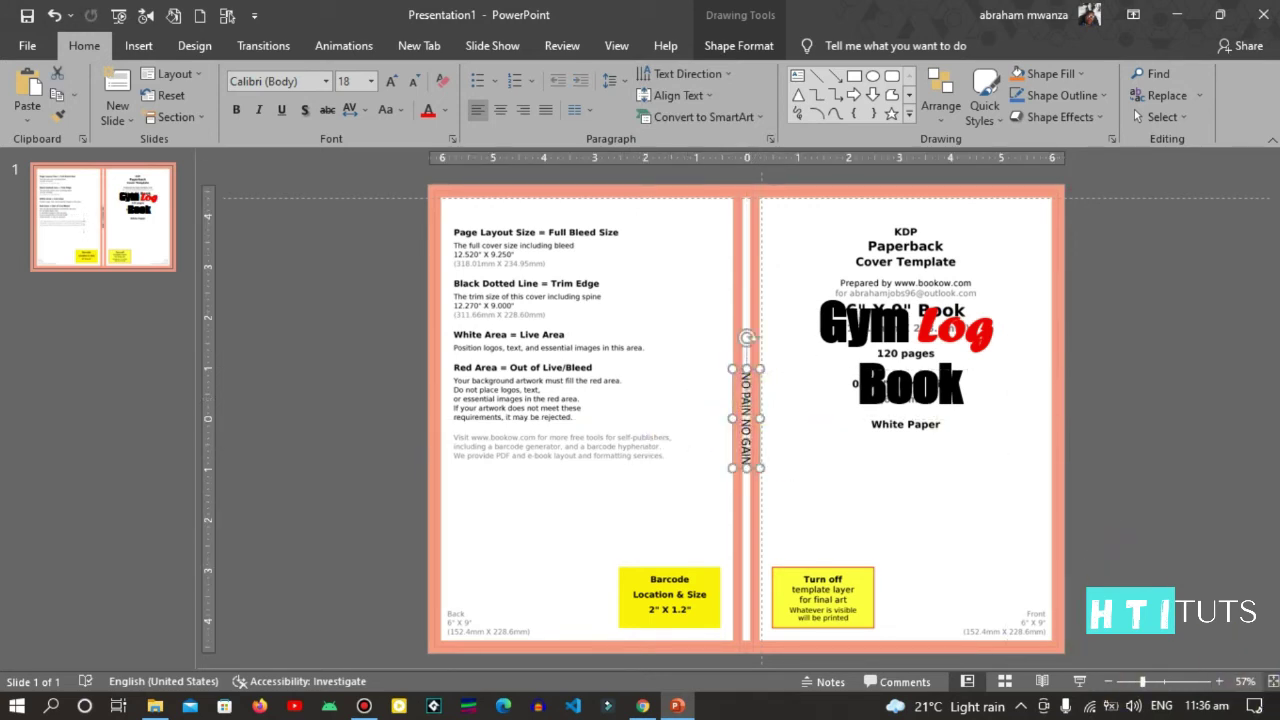
Shrink the spine slogan to 11 pt and nudge it slightly upward within the spine
click(1218, 681)
click(1218, 681)
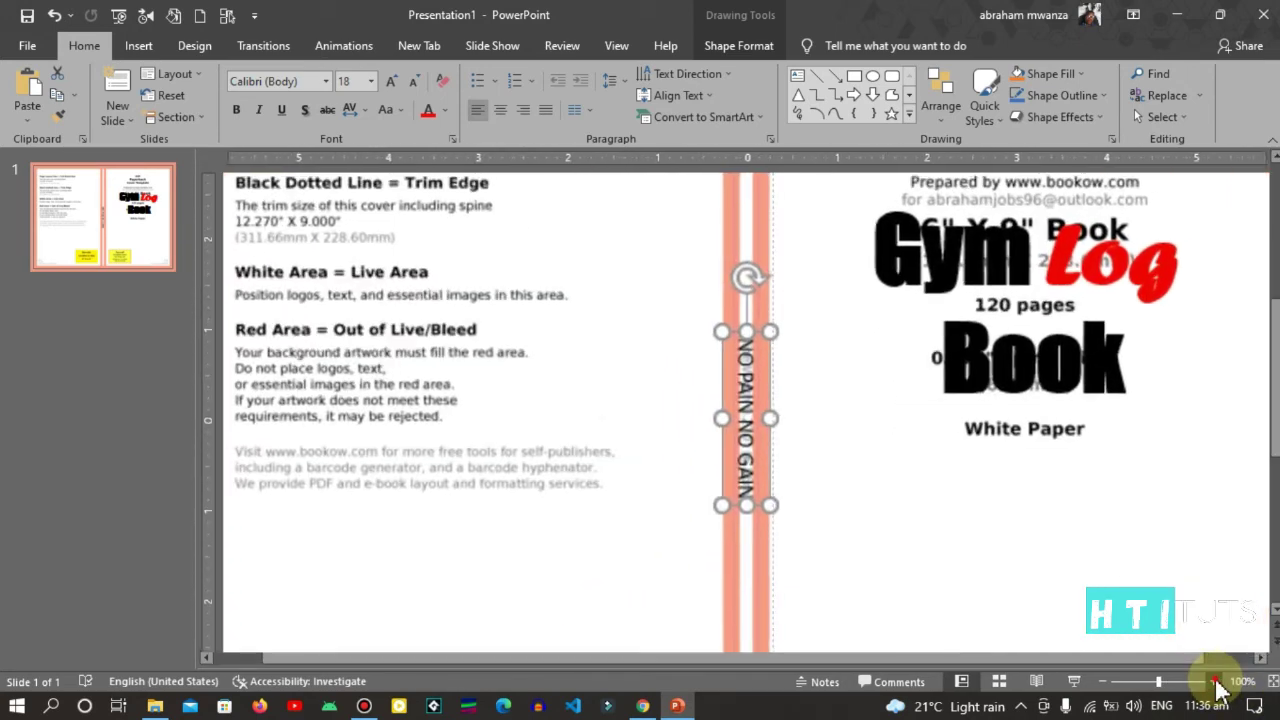
click(1218, 681)
click(1218, 681)
click(1218, 681)
click(1218, 681)
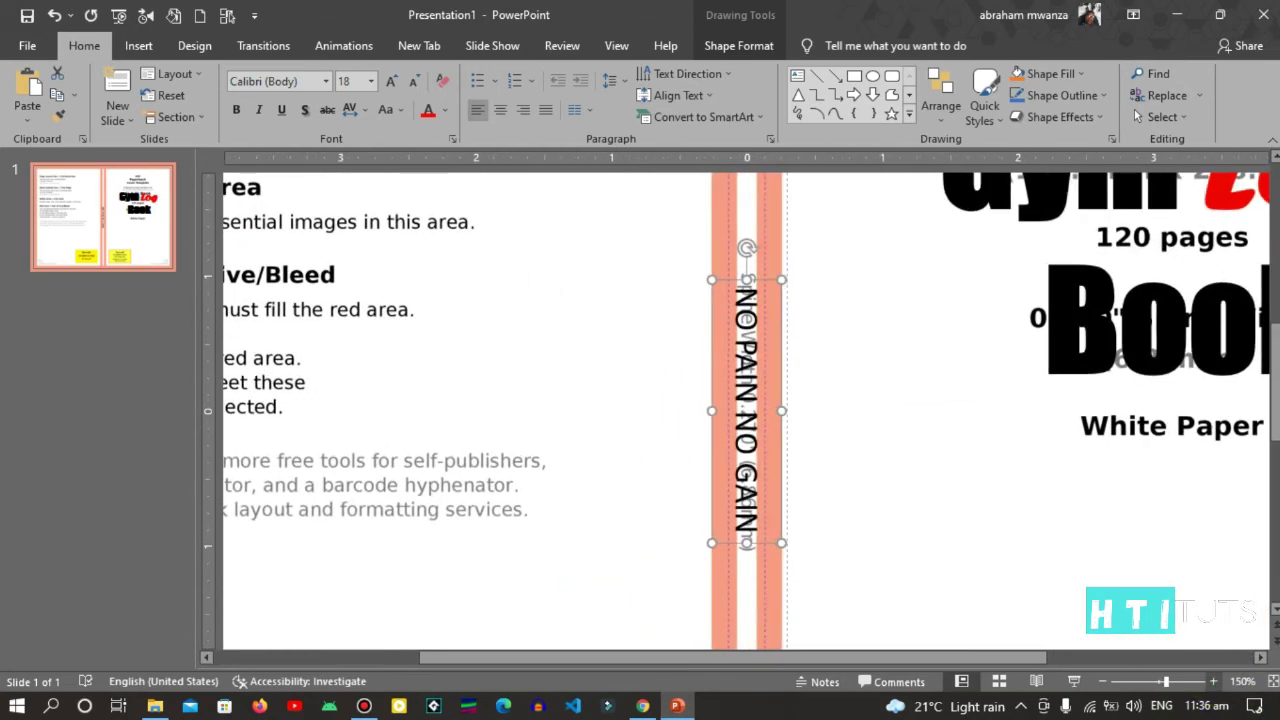
scroll(745, 410, up, 2)
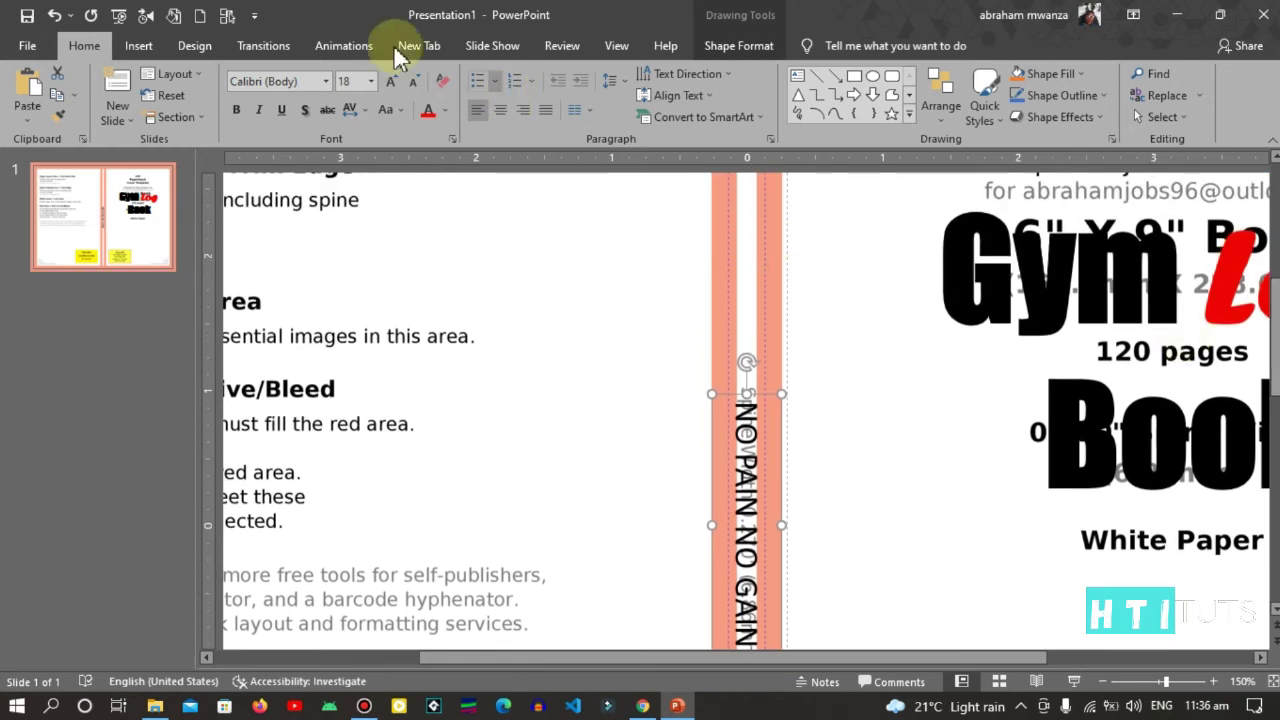
click(408, 82)
click(408, 82)
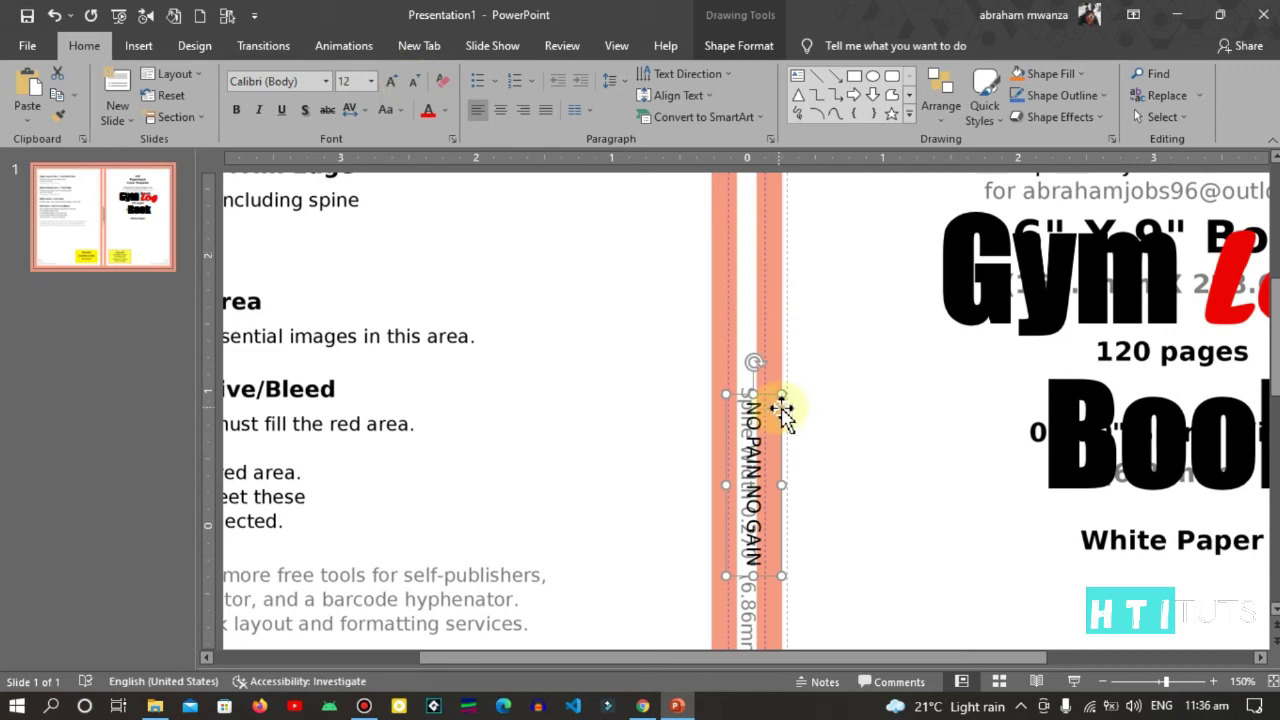
drag(781, 423, 779, 413)
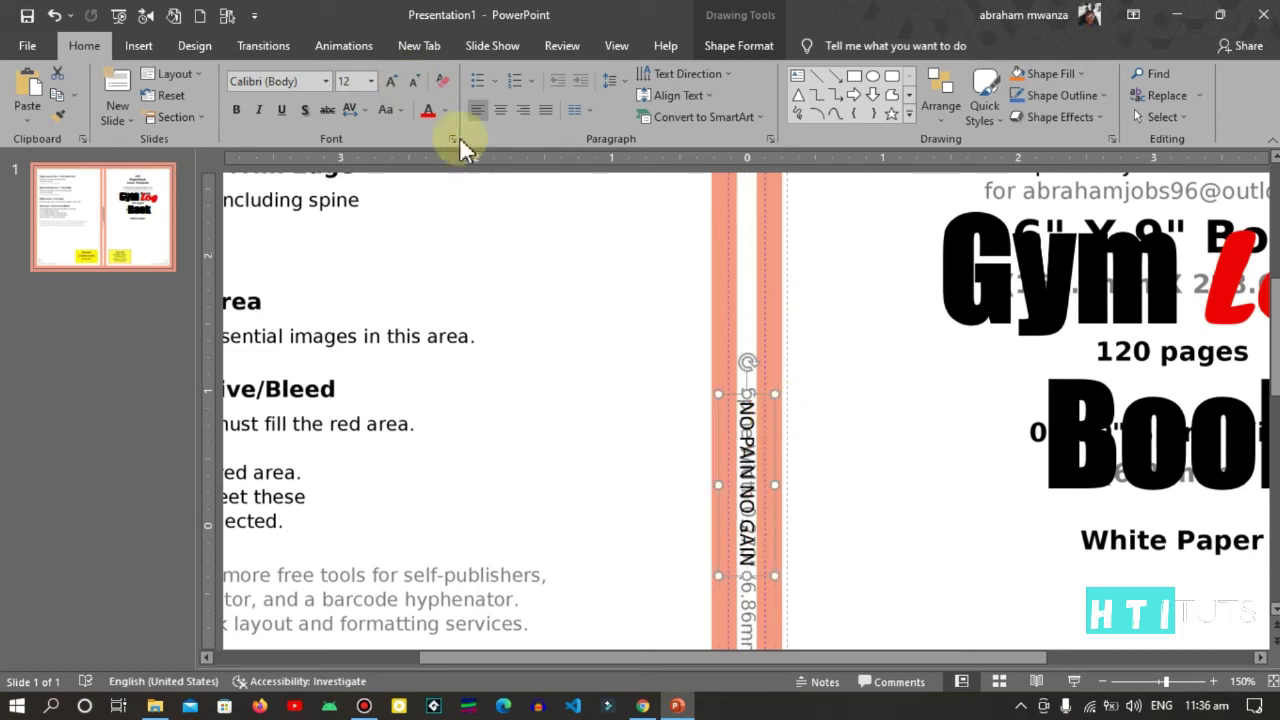
click(413, 84)
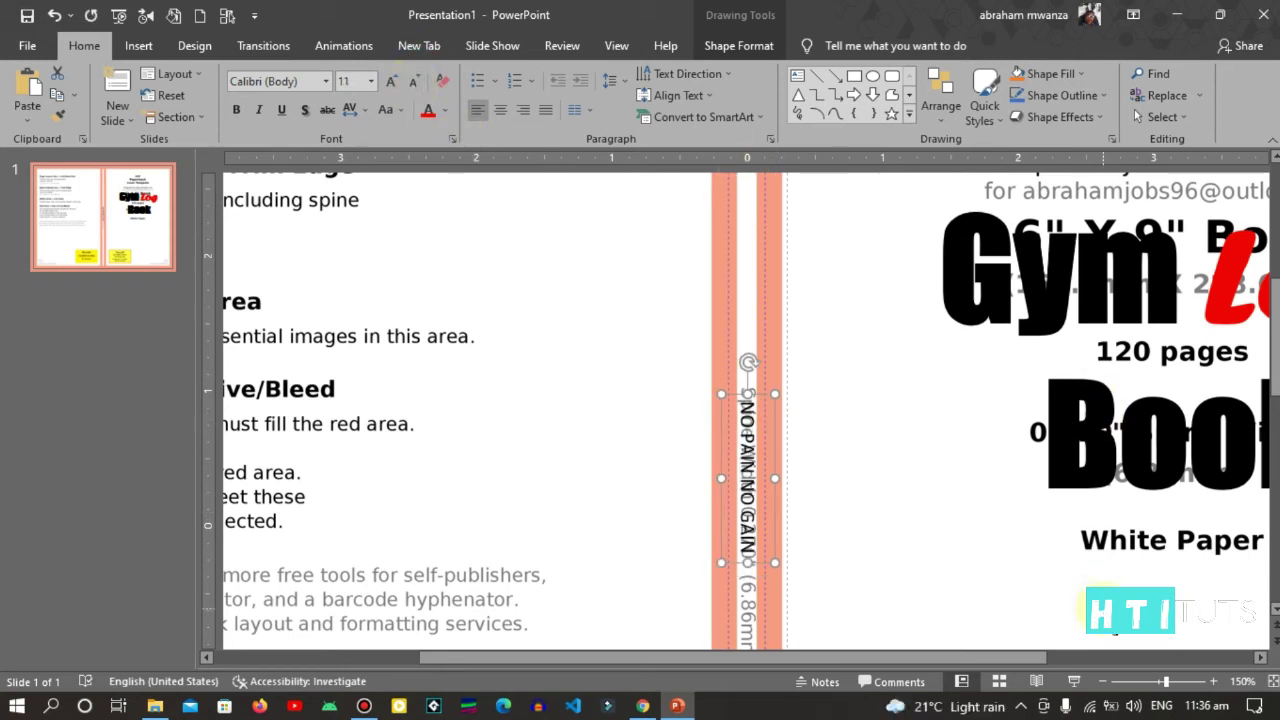
click(1107, 681)
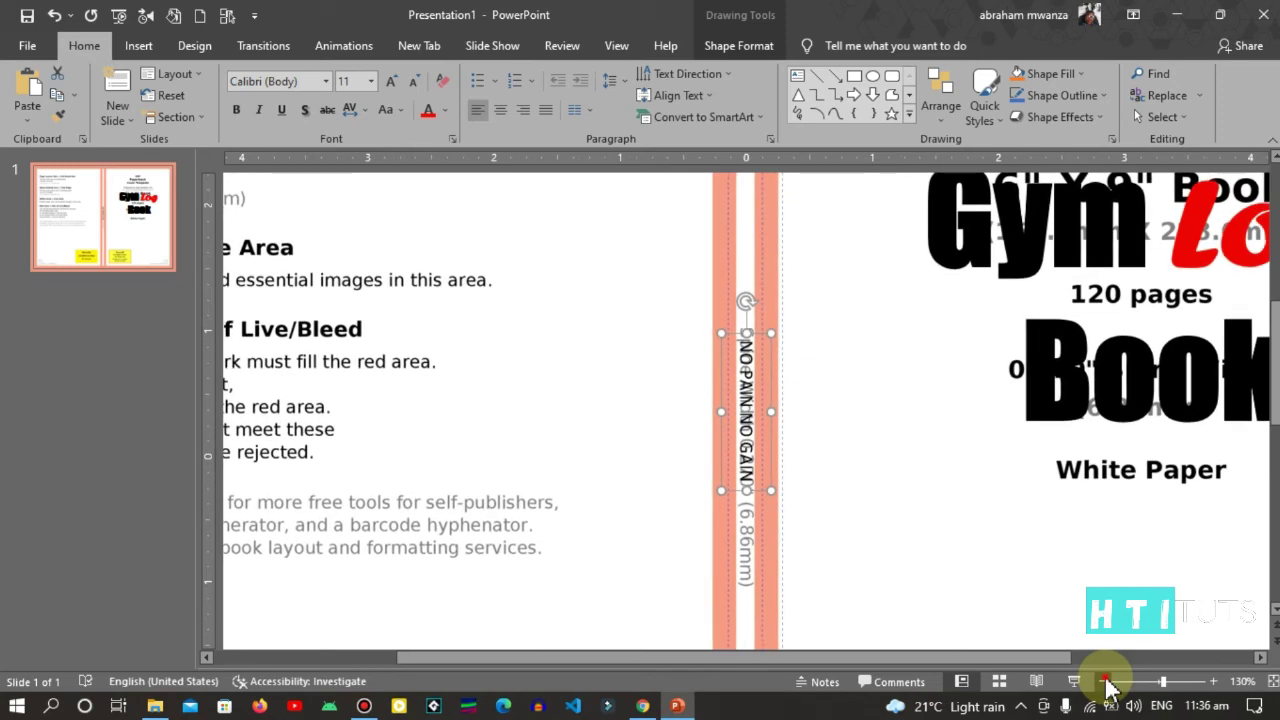
click(1107, 681)
click(1107, 681)
click(1107, 681)
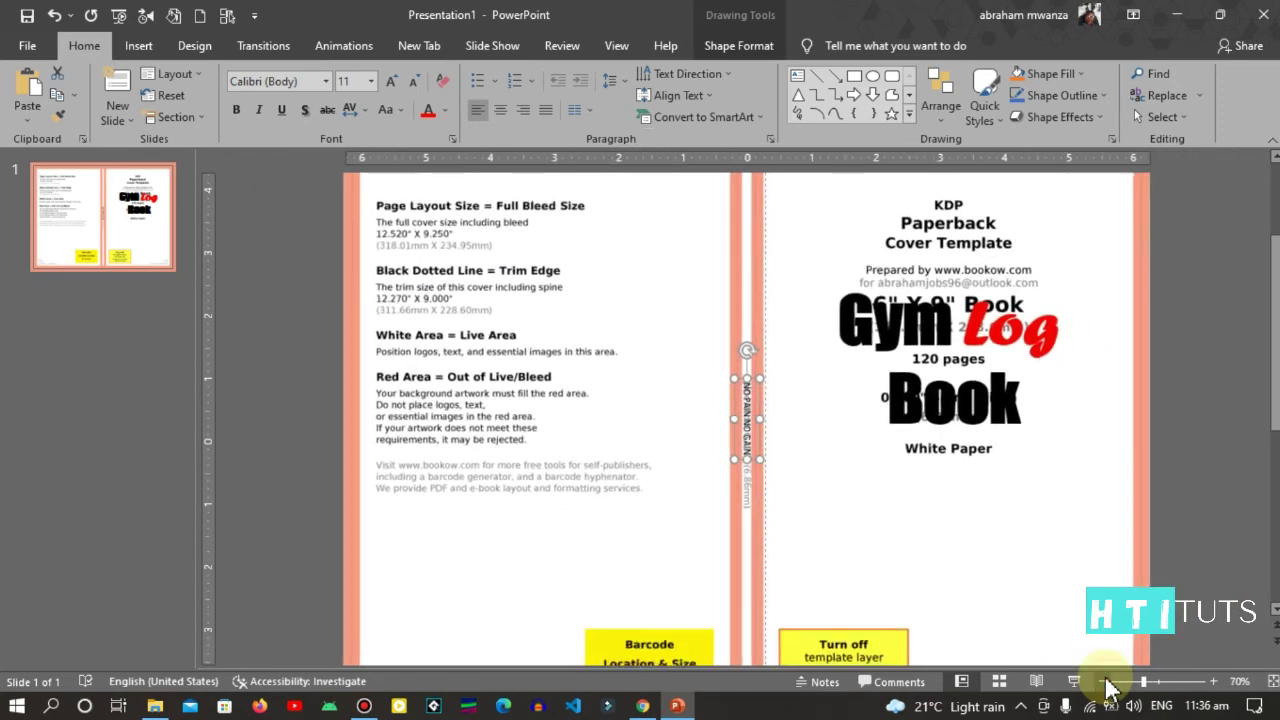
click(1107, 681)
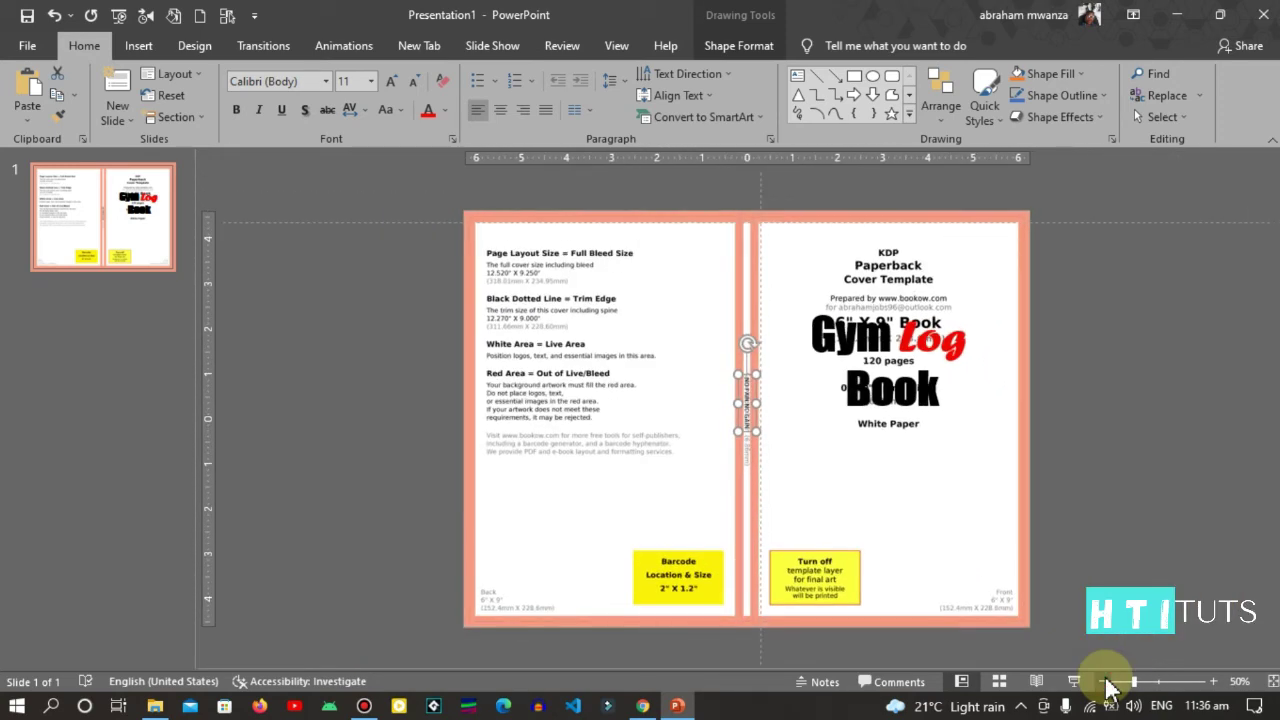
Delete the template overlay picture and draw a rounded rectangle over the Gym Log Book title
click(862, 506)
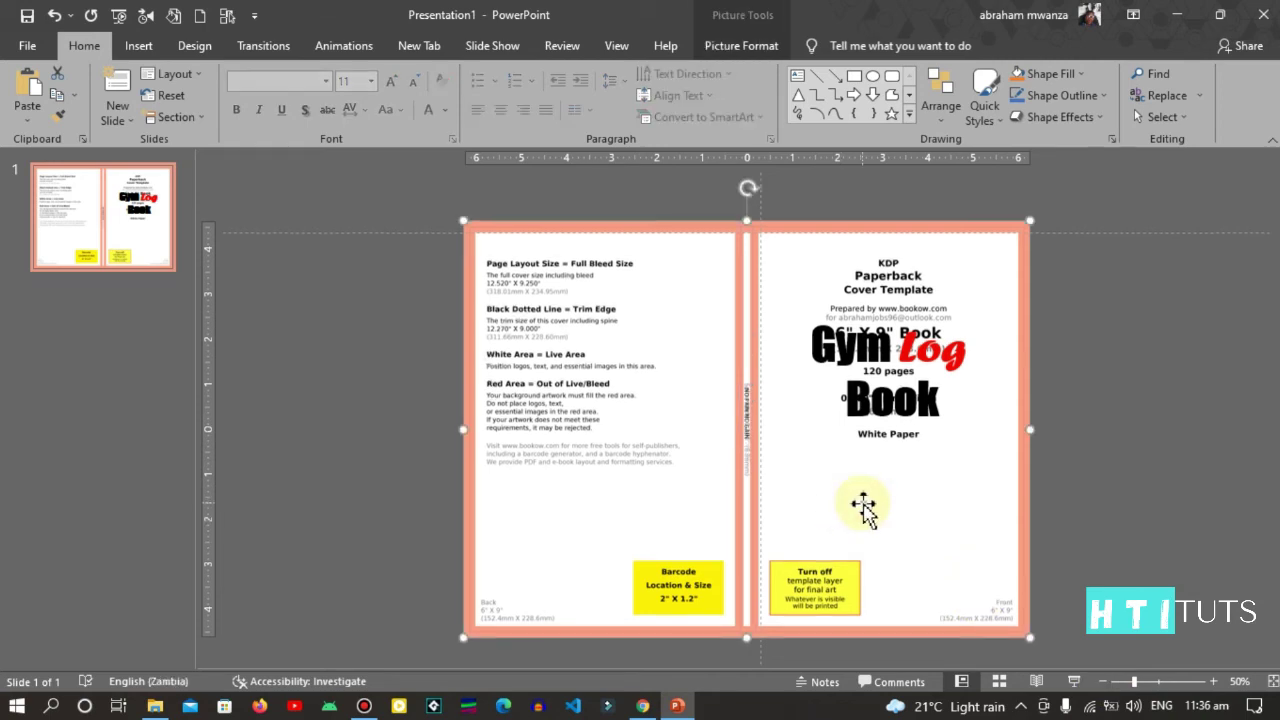
key(Delete)
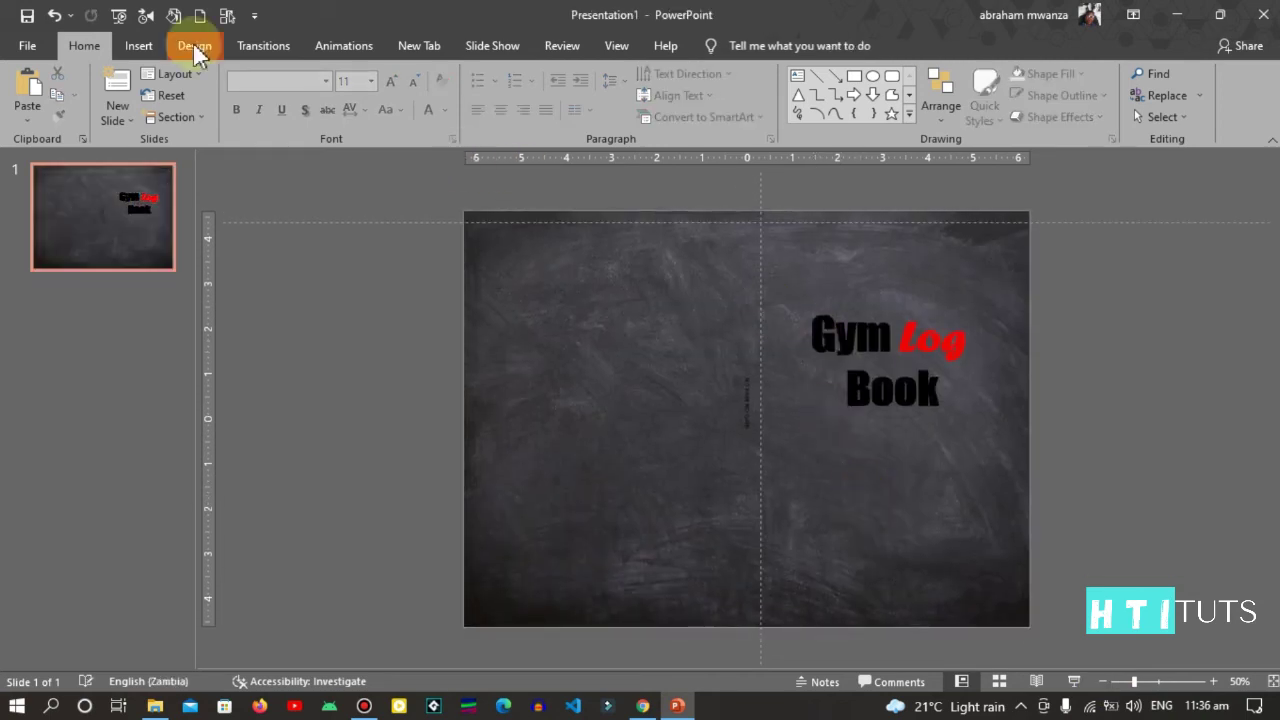
click(156, 46)
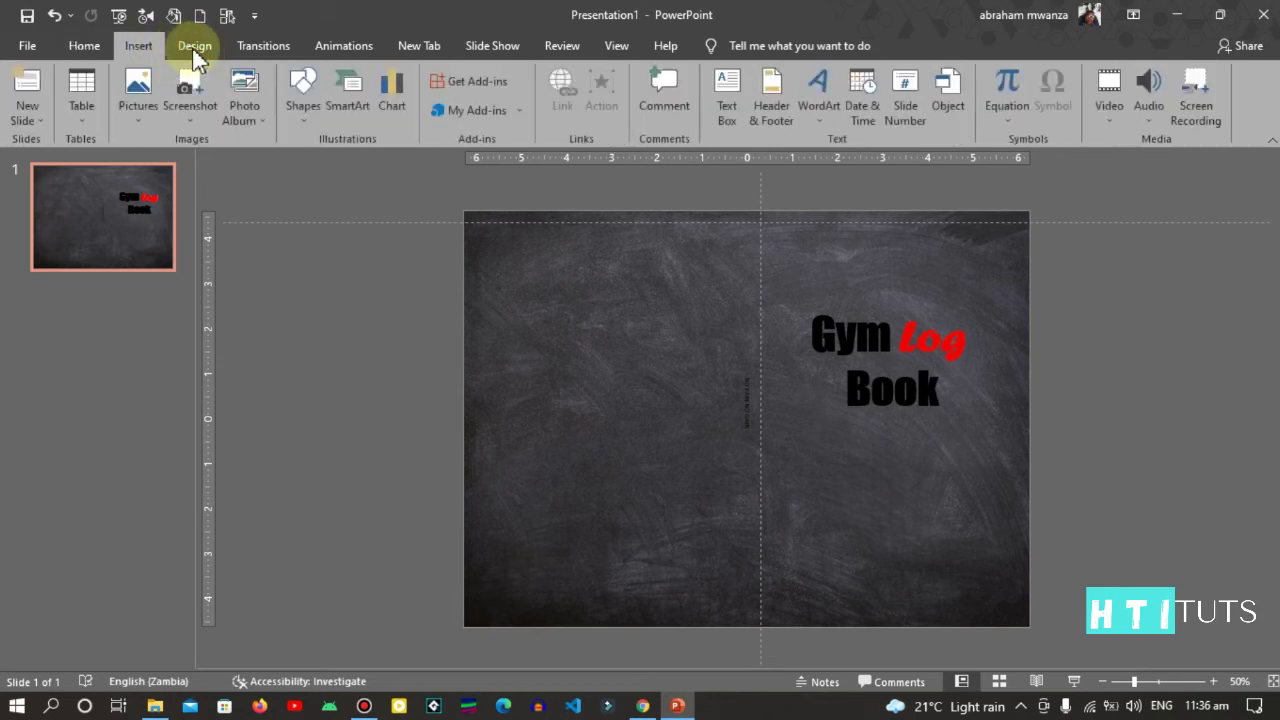
click(312, 121)
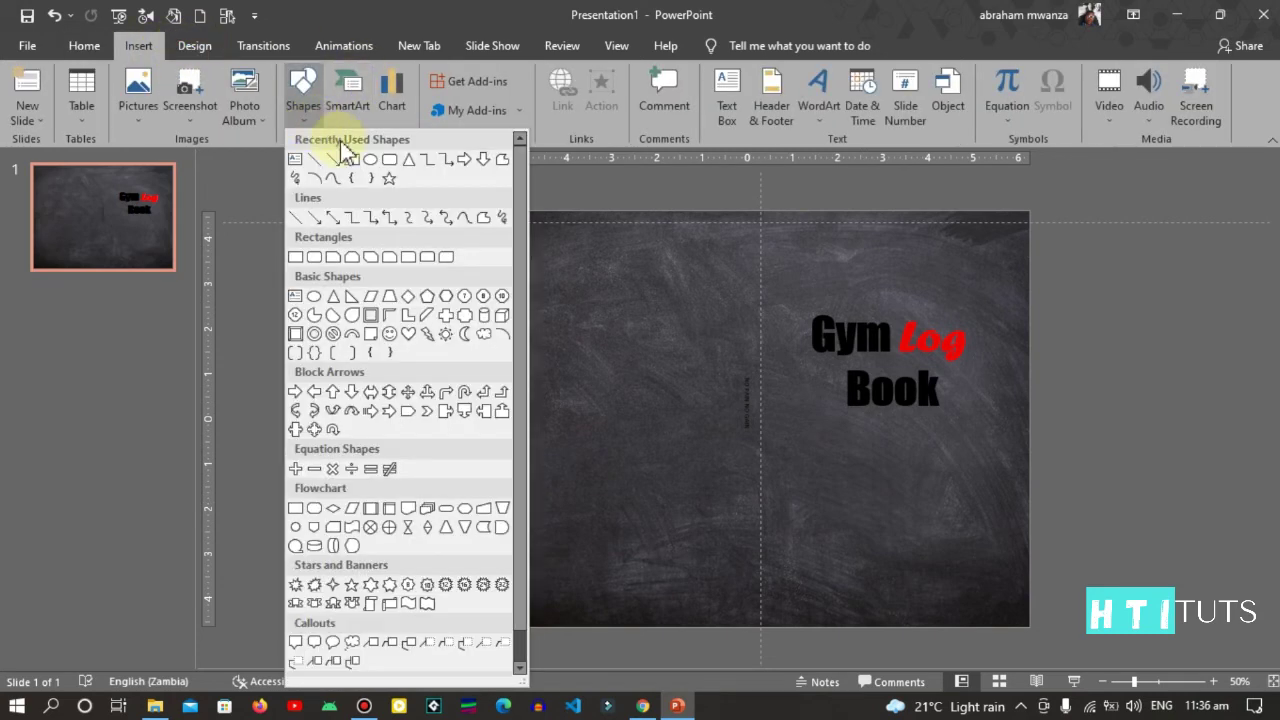
click(391, 160)
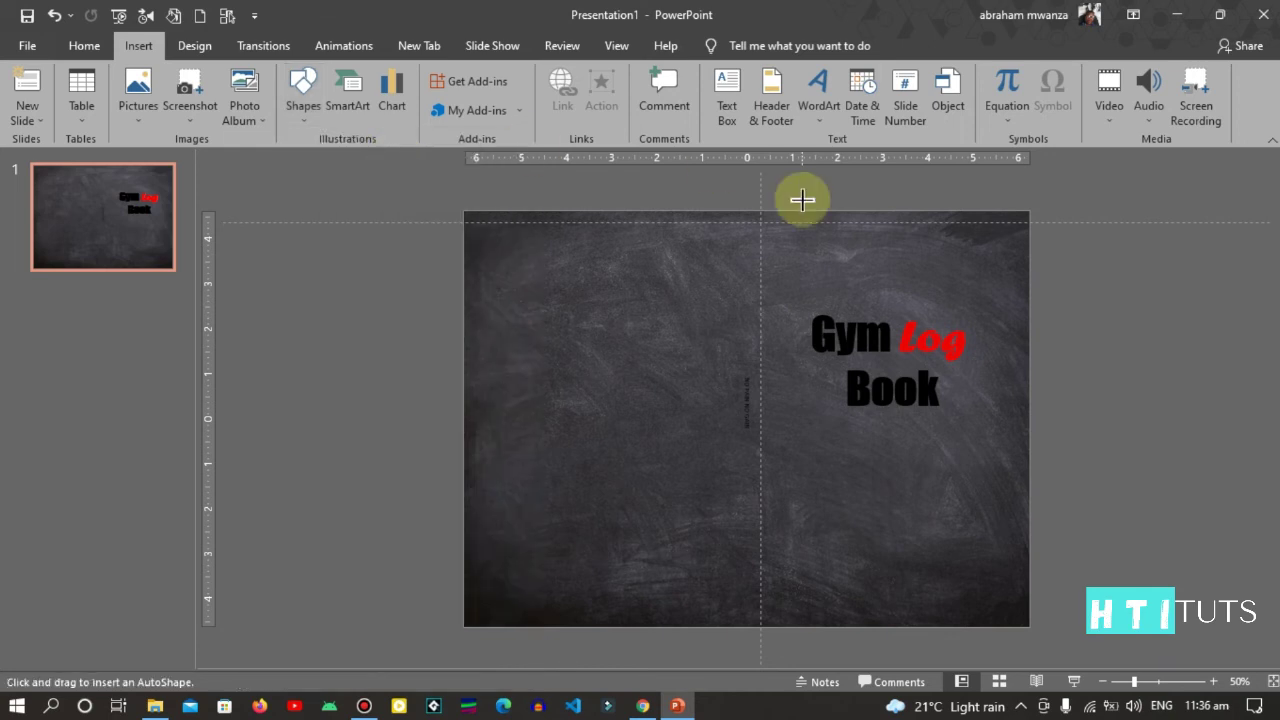
mouse_move(792, 306)
mouse_down()
mouse_move(994, 432)
mouse_move(987, 420)
mouse_up()
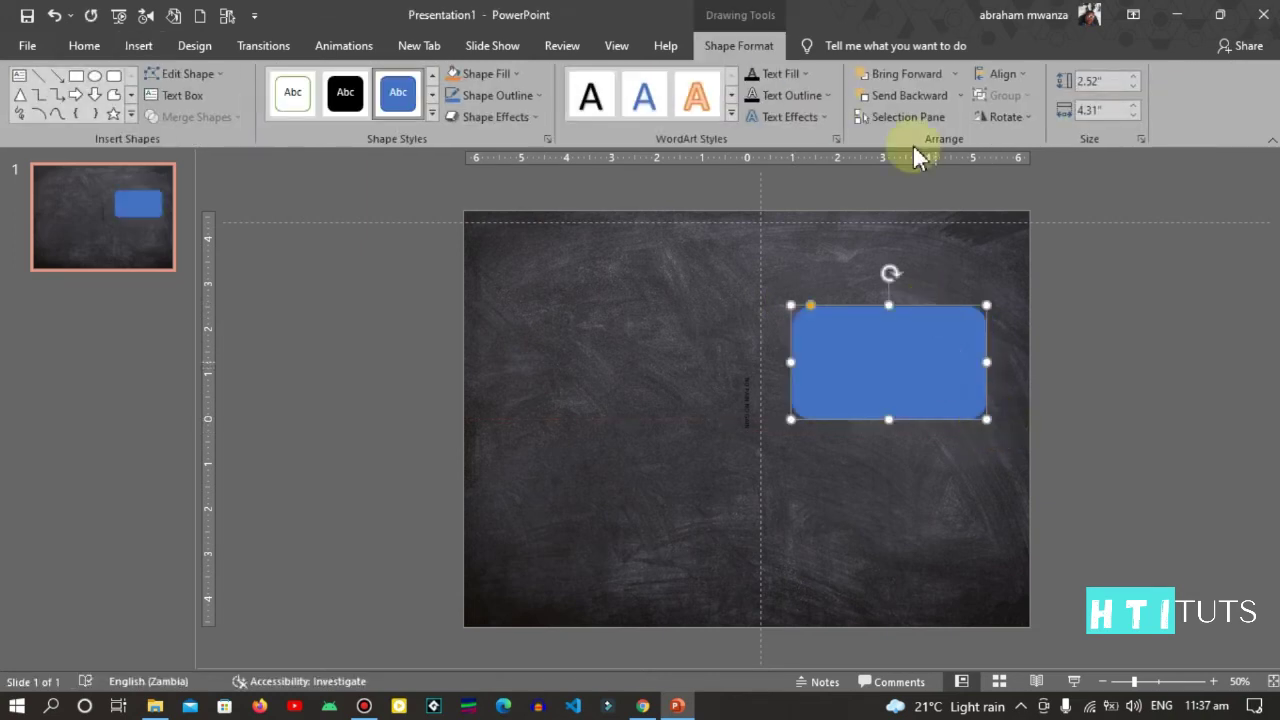
click(958, 96)
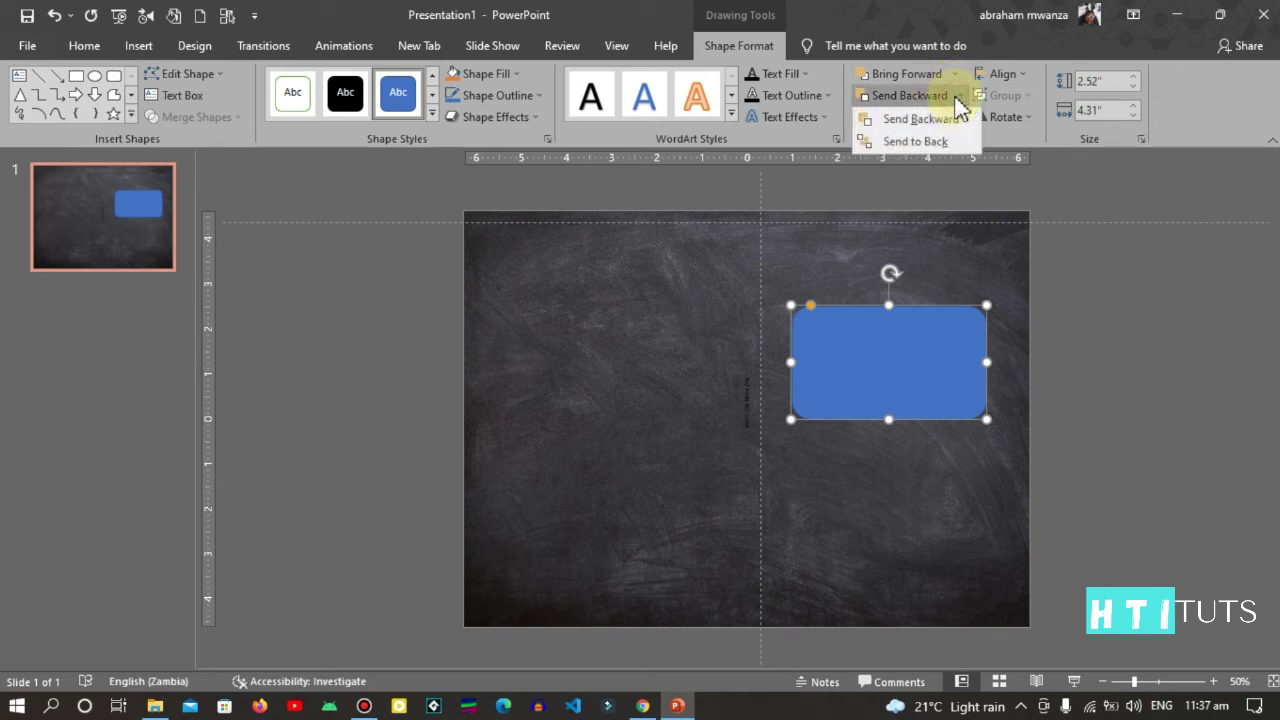
click(962, 119)
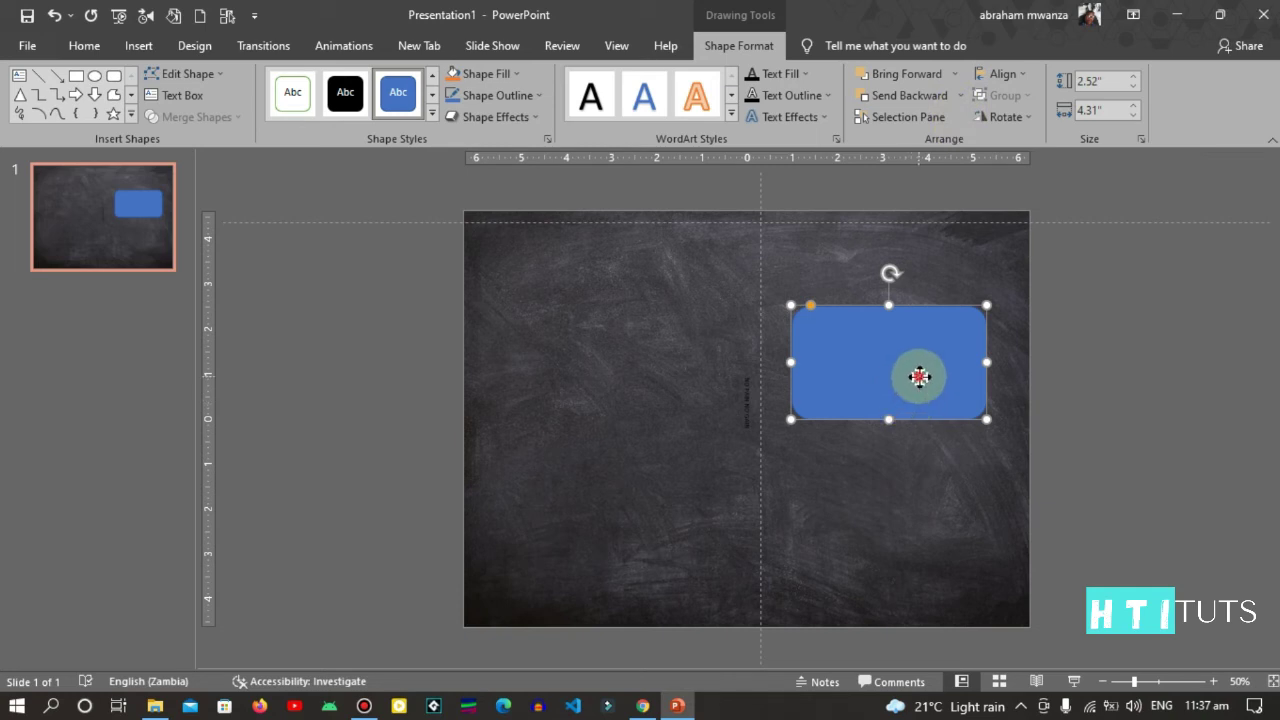
Send the rounded rectangle behind the title and give it white fill and black outline
click(935, 96)
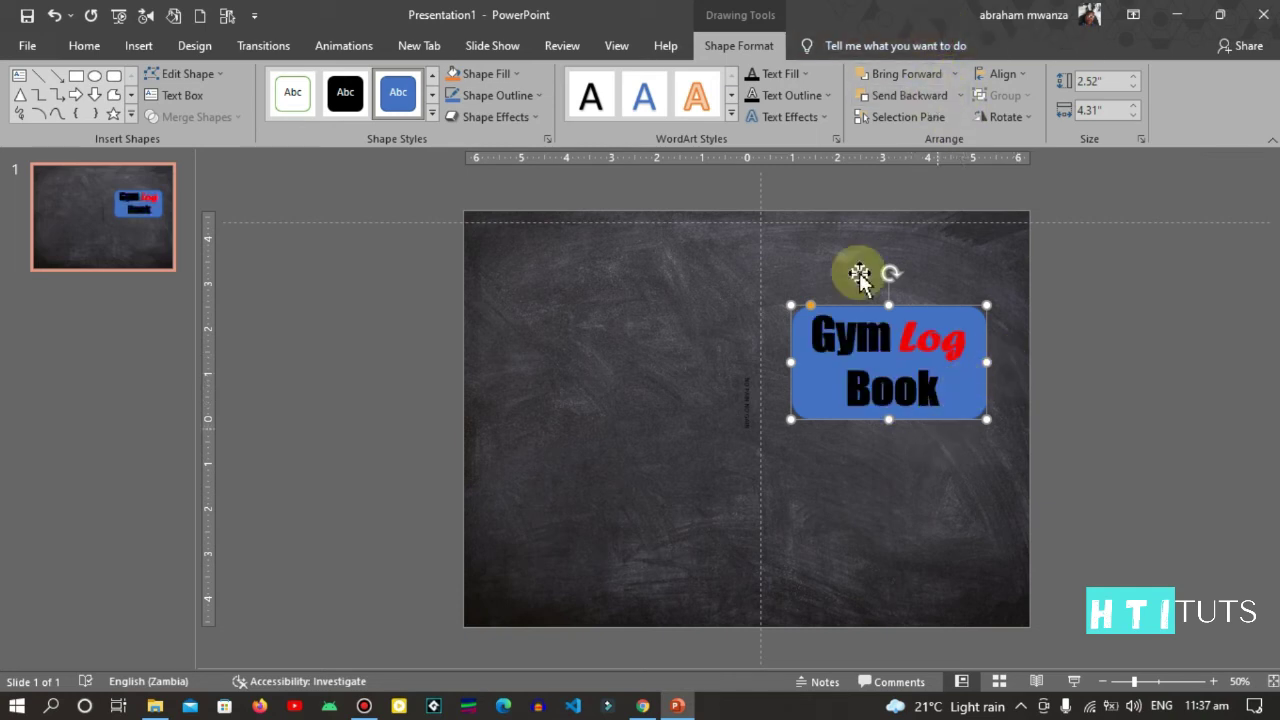
click(516, 76)
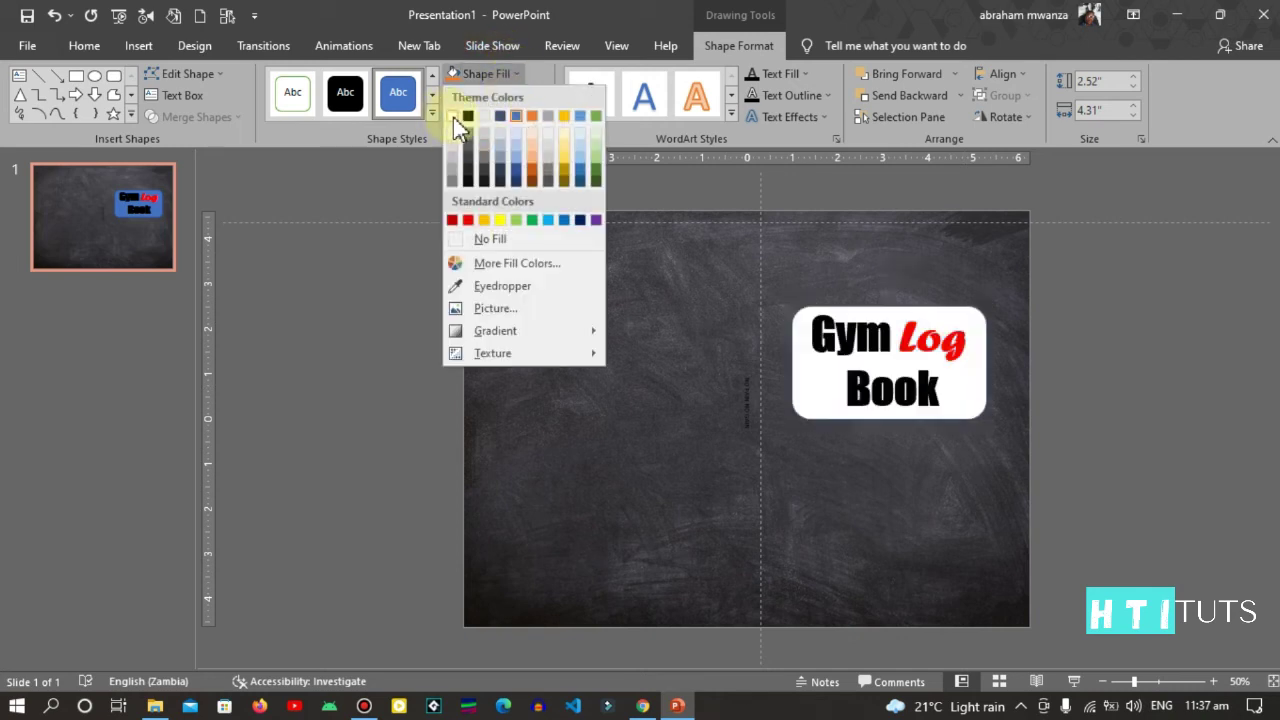
click(453, 117)
click(518, 96)
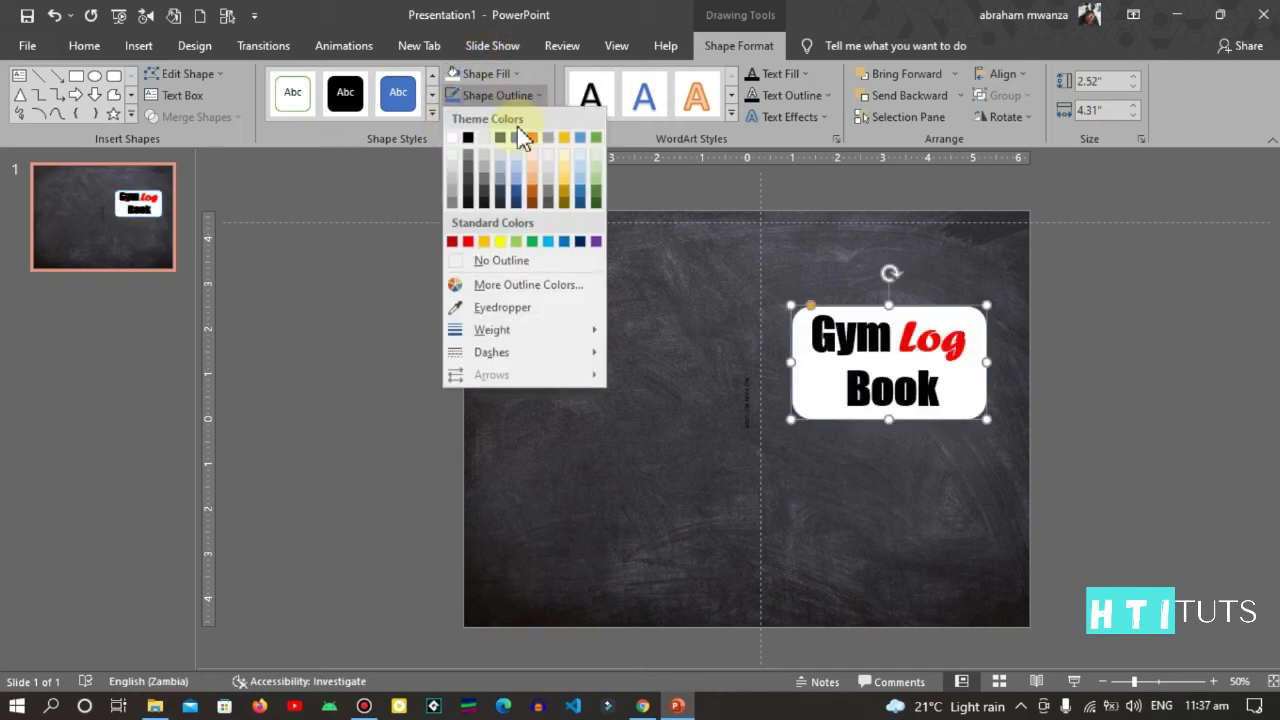
click(466, 140)
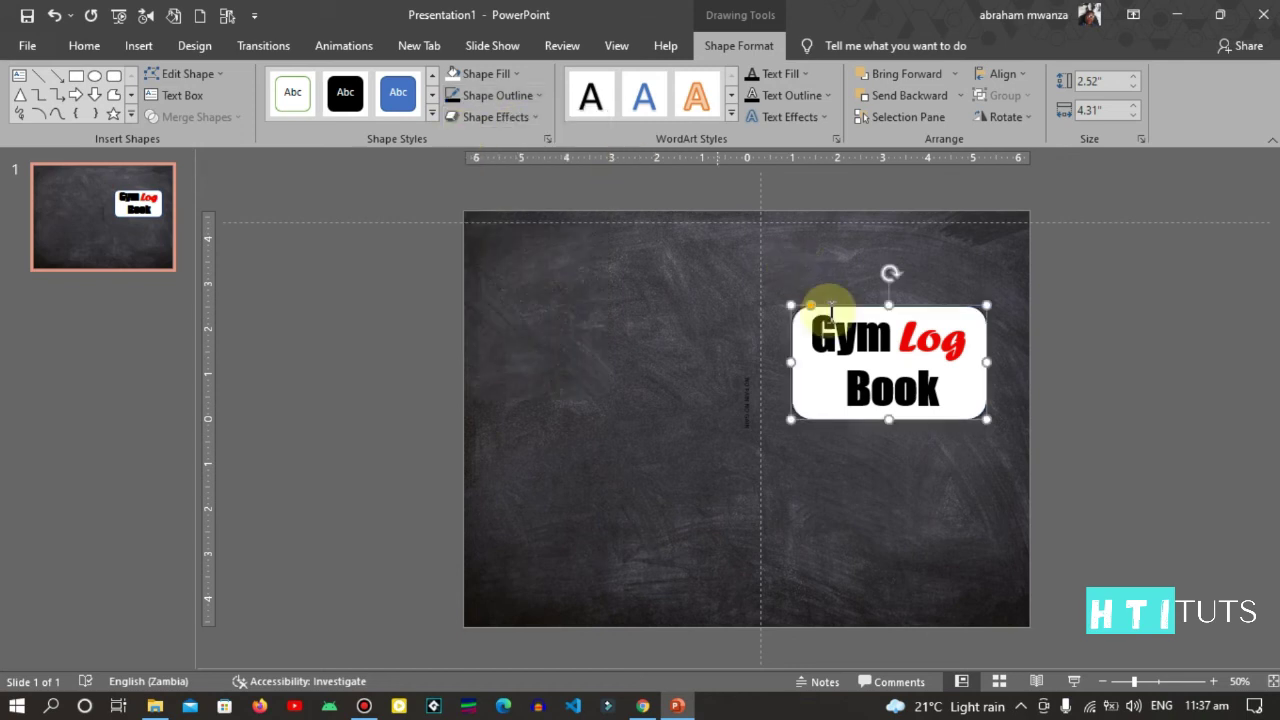
click(1133, 347)
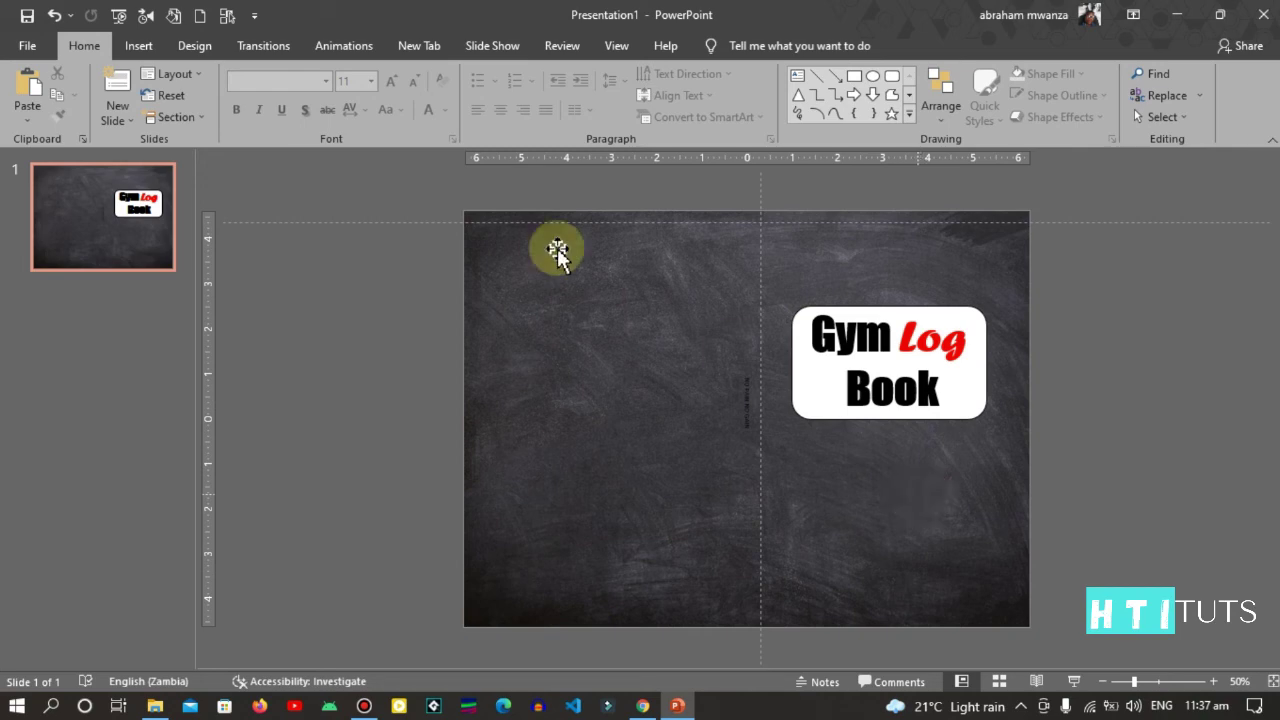
Export the cover as PDF 'GYMLOG BOOK' into the Desktop's New folder
click(33, 55)
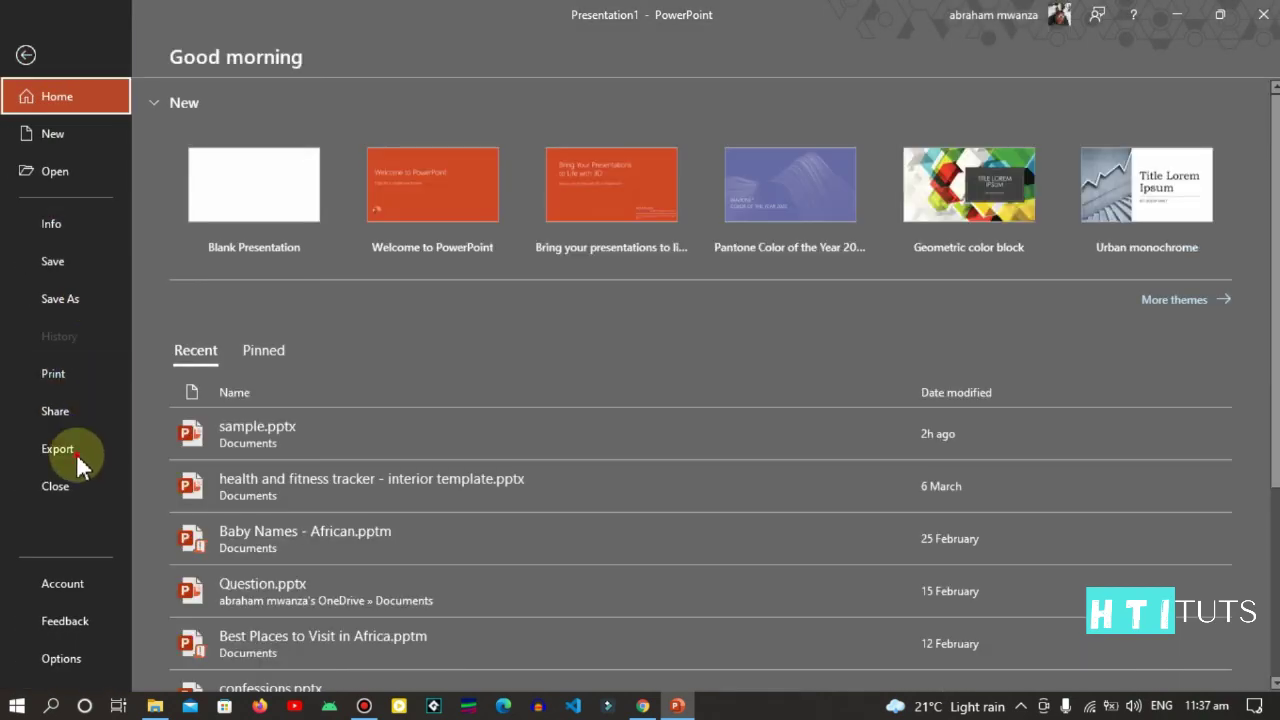
click(76, 453)
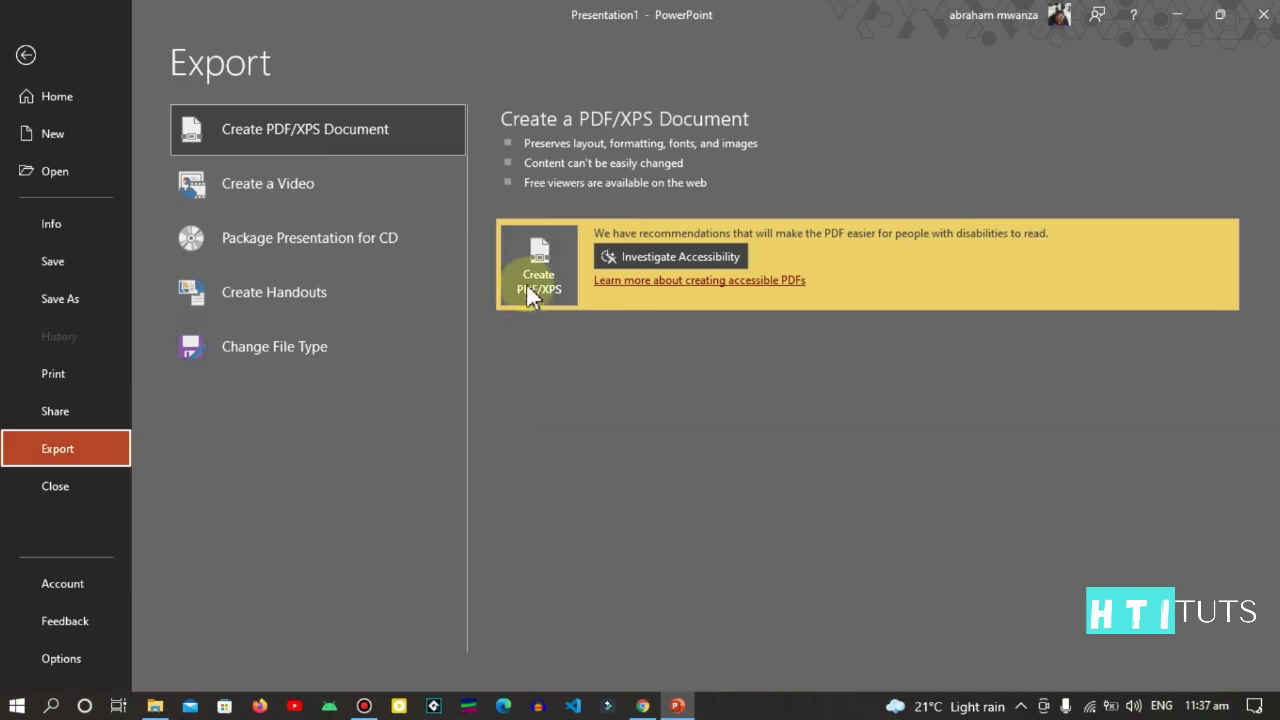
click(528, 276)
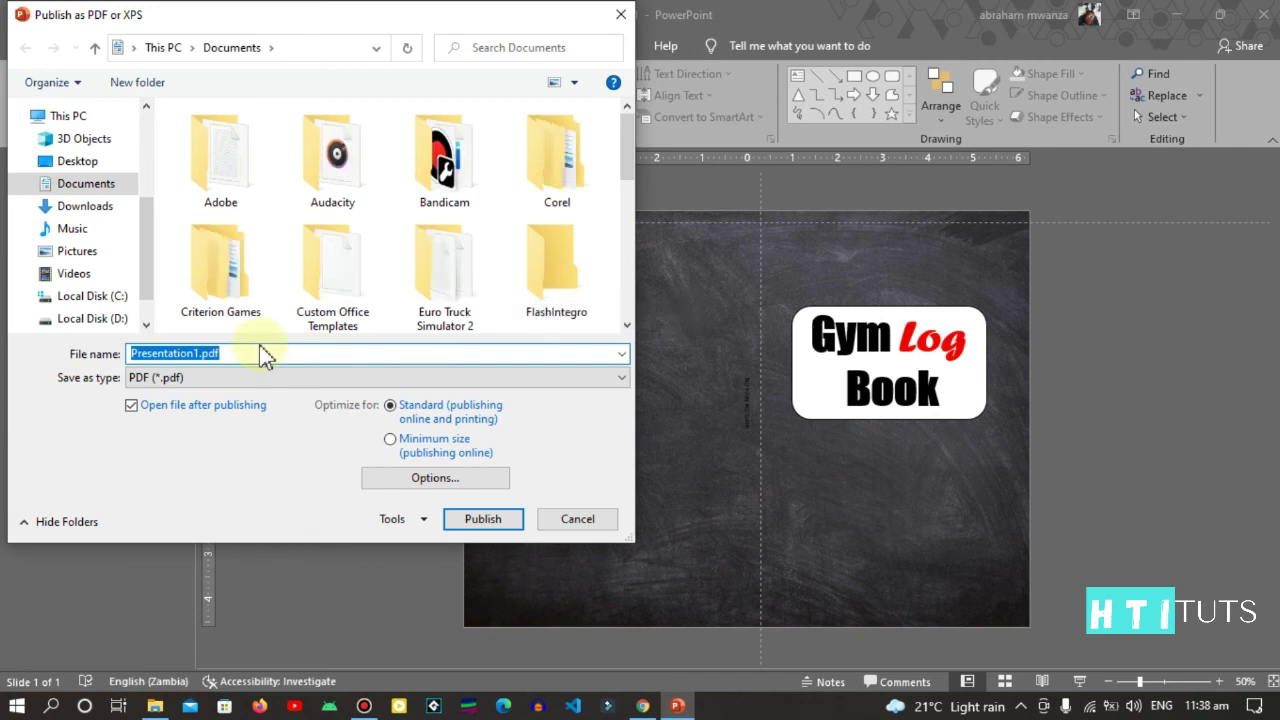
text(GYMLOG BOOK)
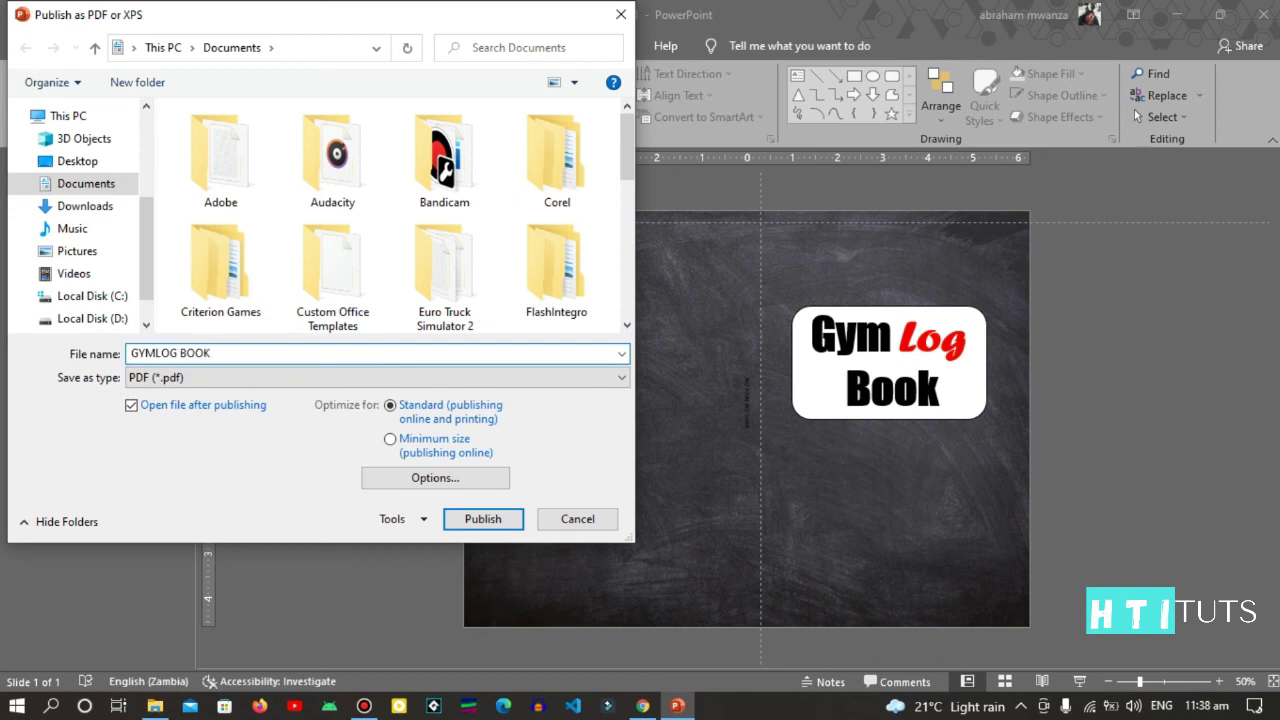
mouse_move(77, 161)
click(97, 165)
click(260, 160)
double_click(260, 160)
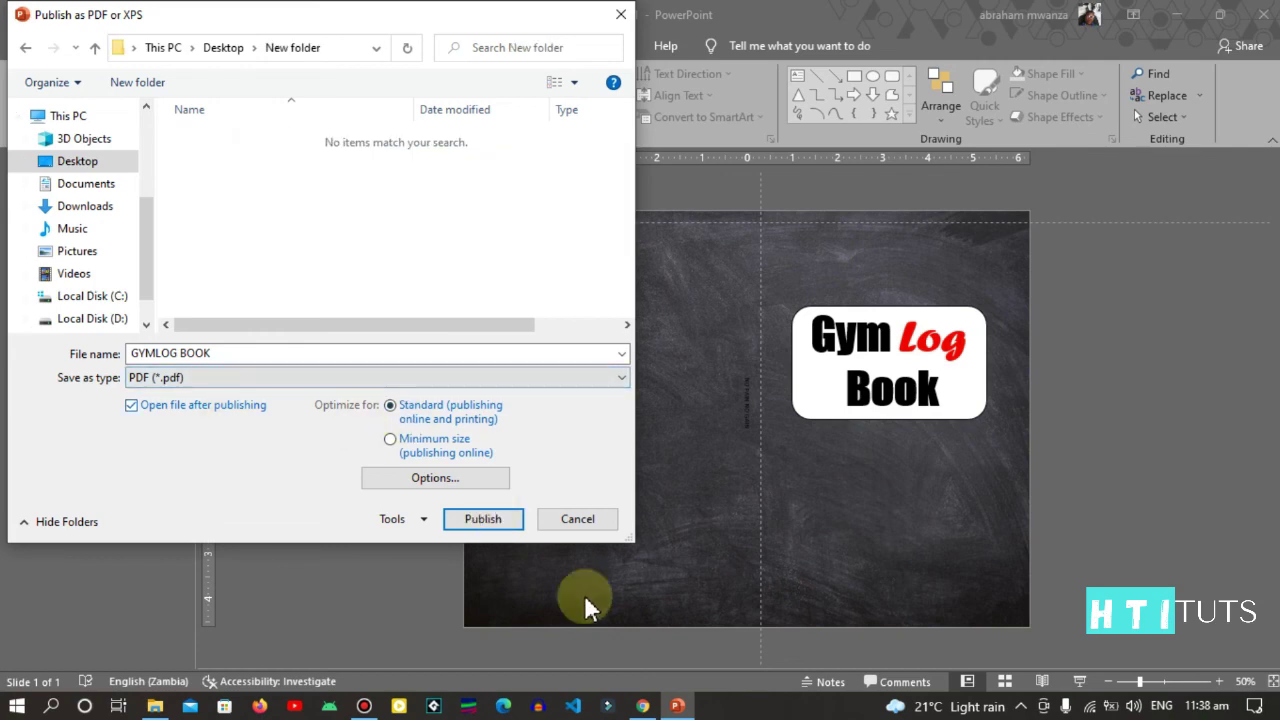
click(483, 520)
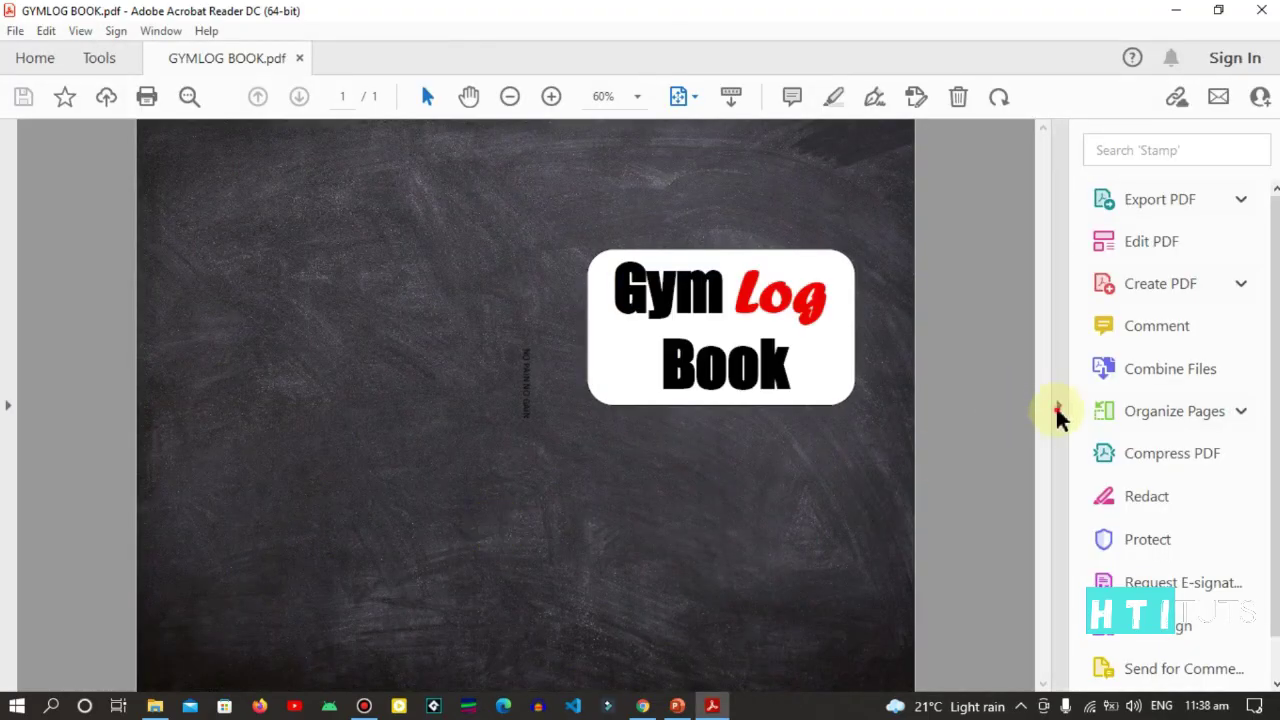
Collapse Acrobat Reader's right-hand tools pane to view the whole cover page
click(1058, 408)
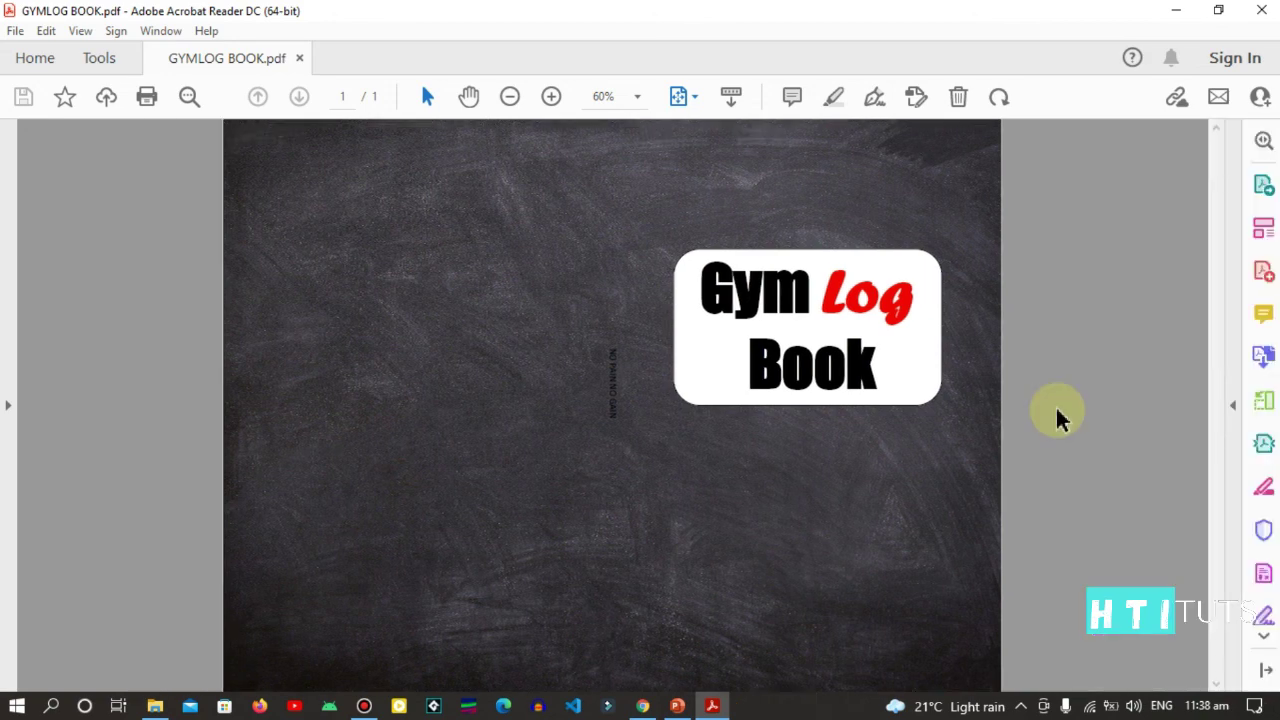